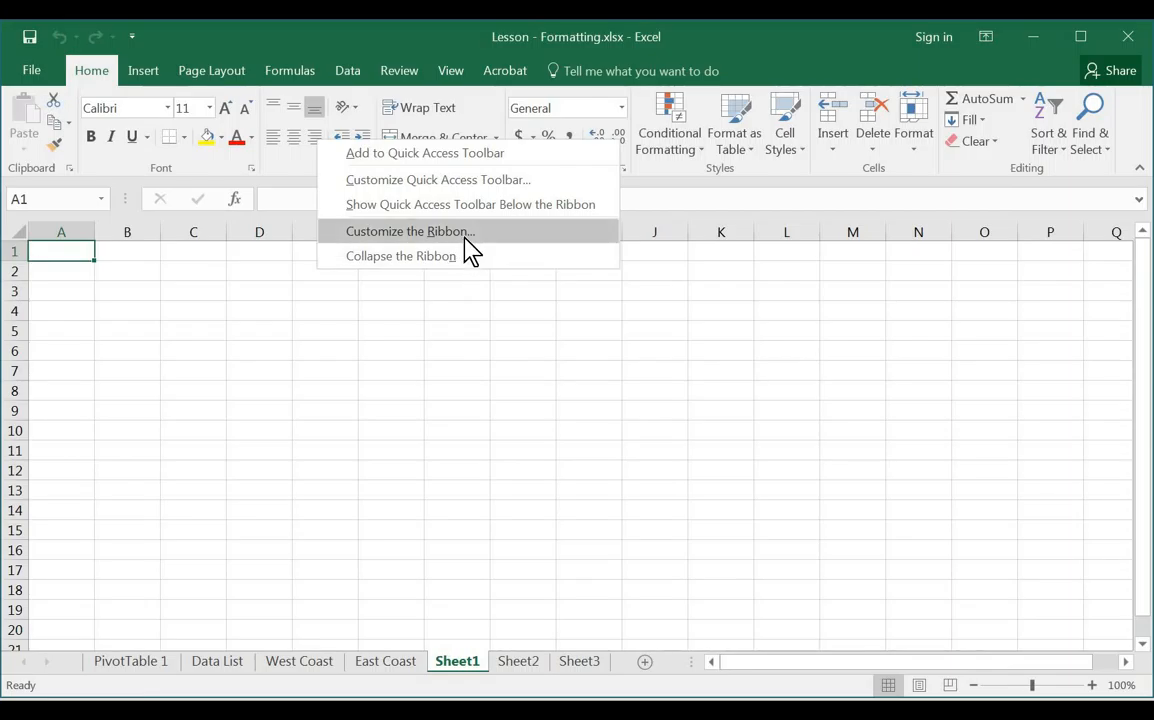
Open the ribbon customization options and add a new custom tab directly after the Home tab.
left_click(464, 236)
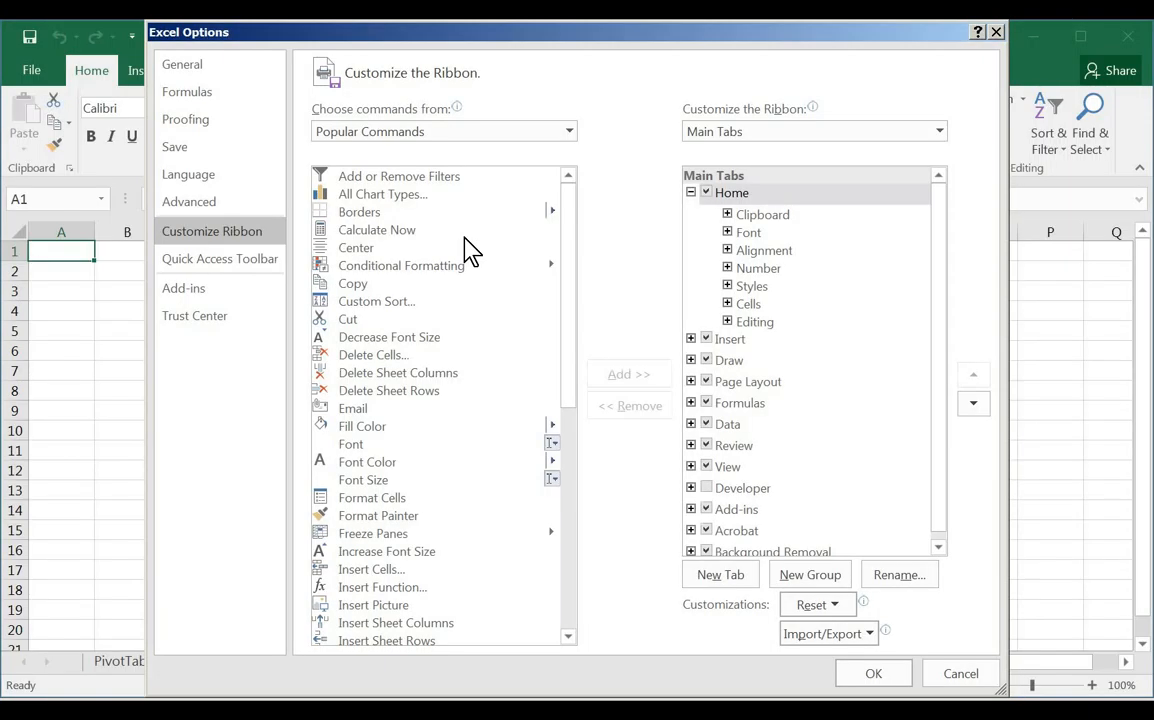
left_click(691, 193)
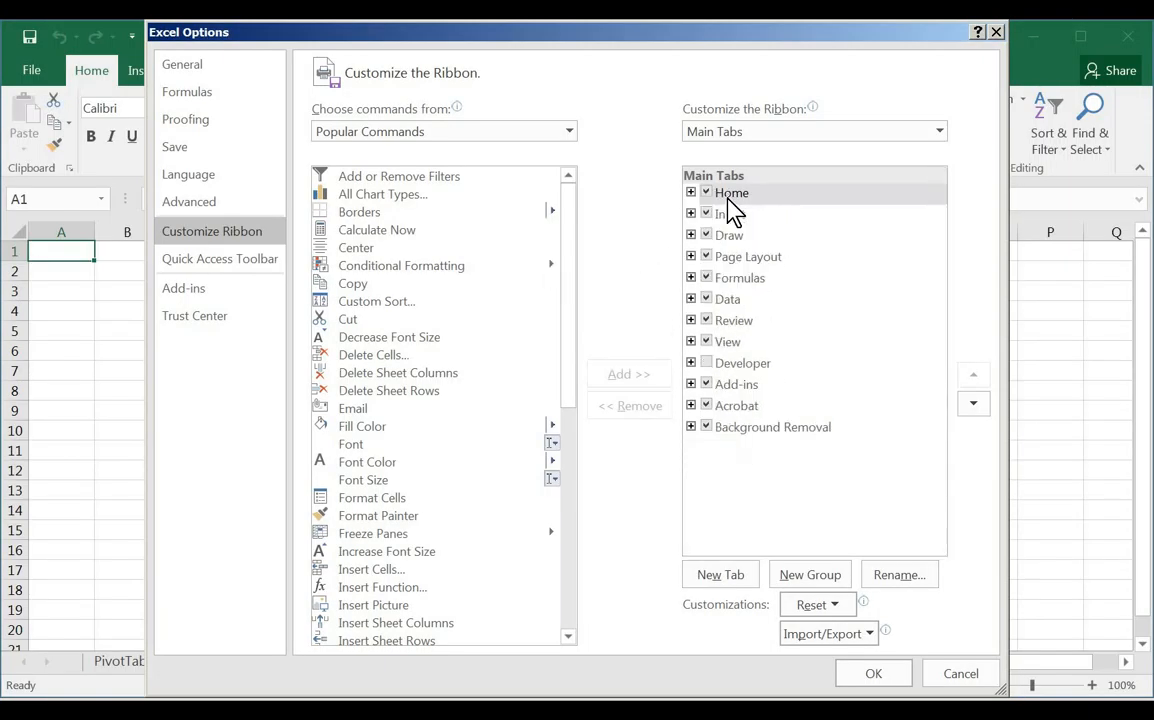
left_click(731, 258)
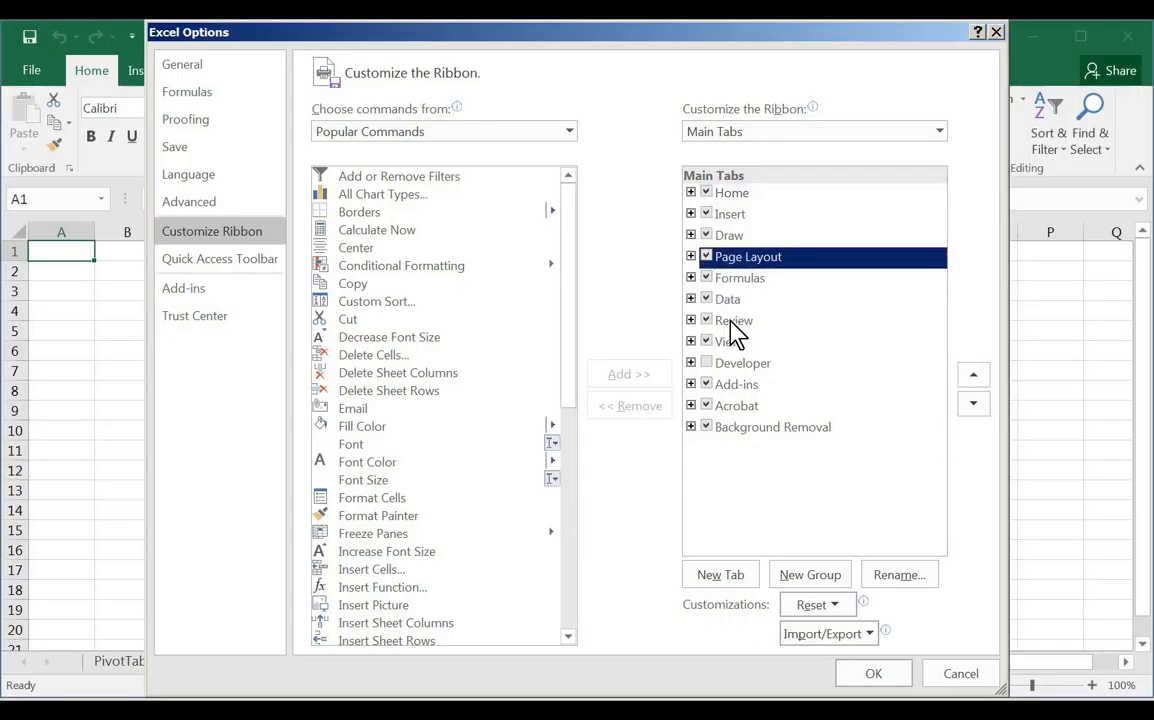
left_click(730, 320)
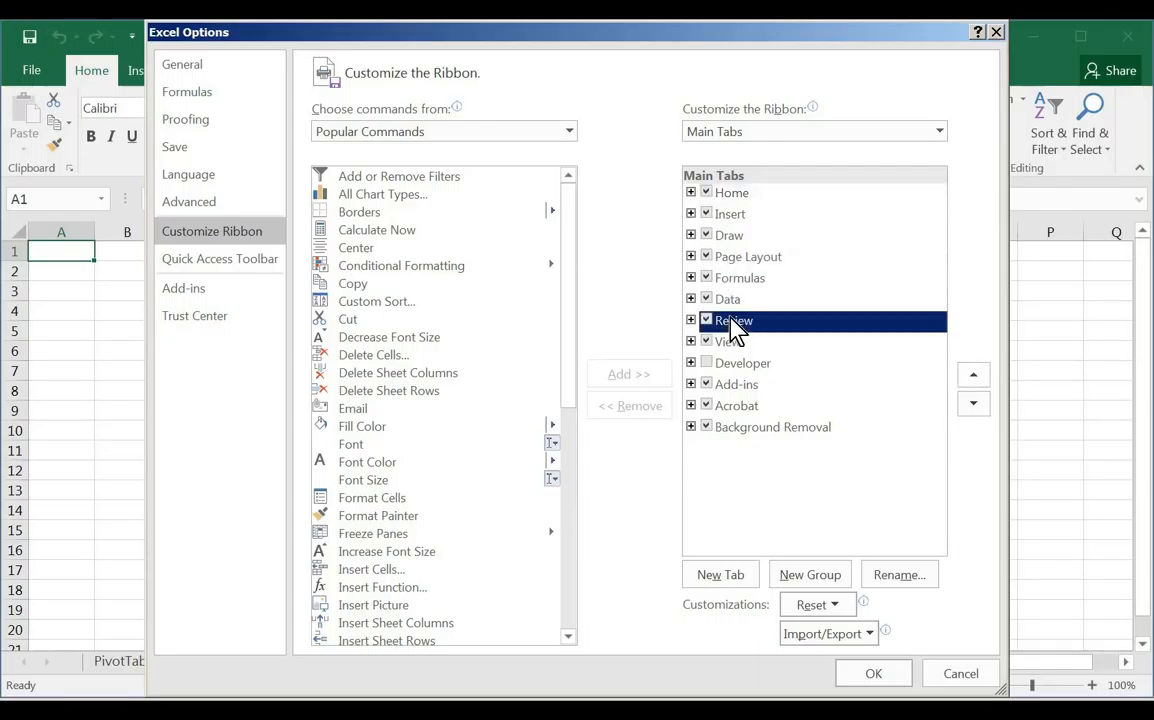
left_click(738, 386)
left_click(735, 196)
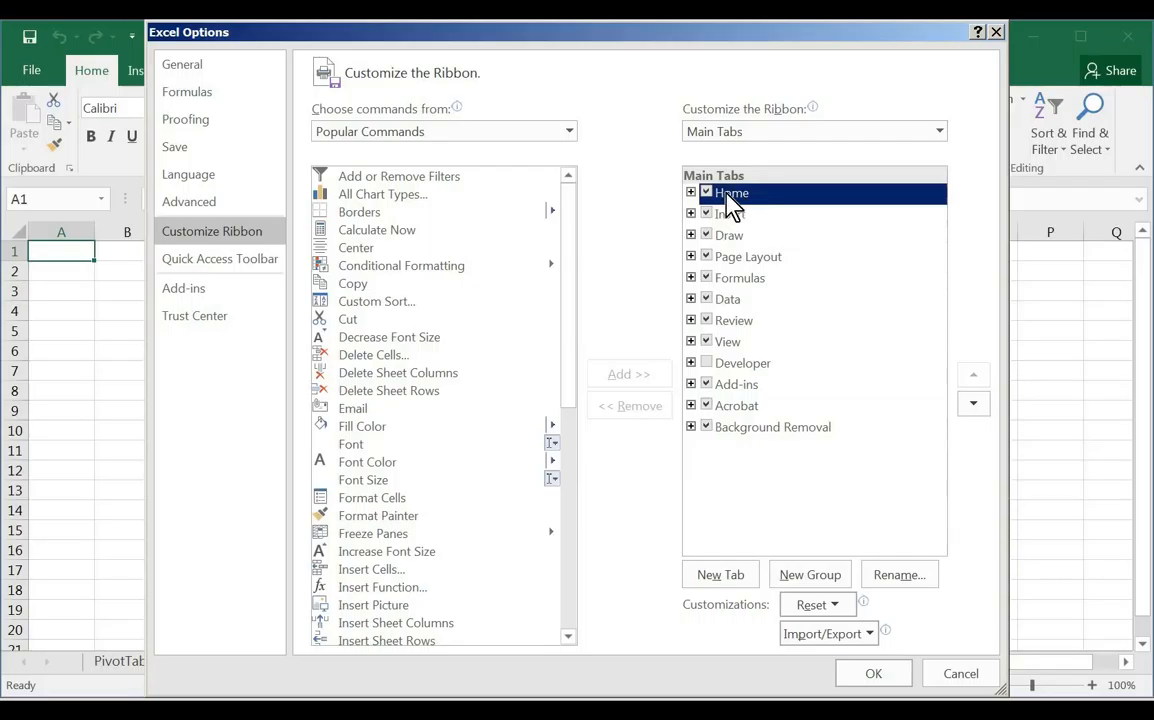
left_click(730, 576)
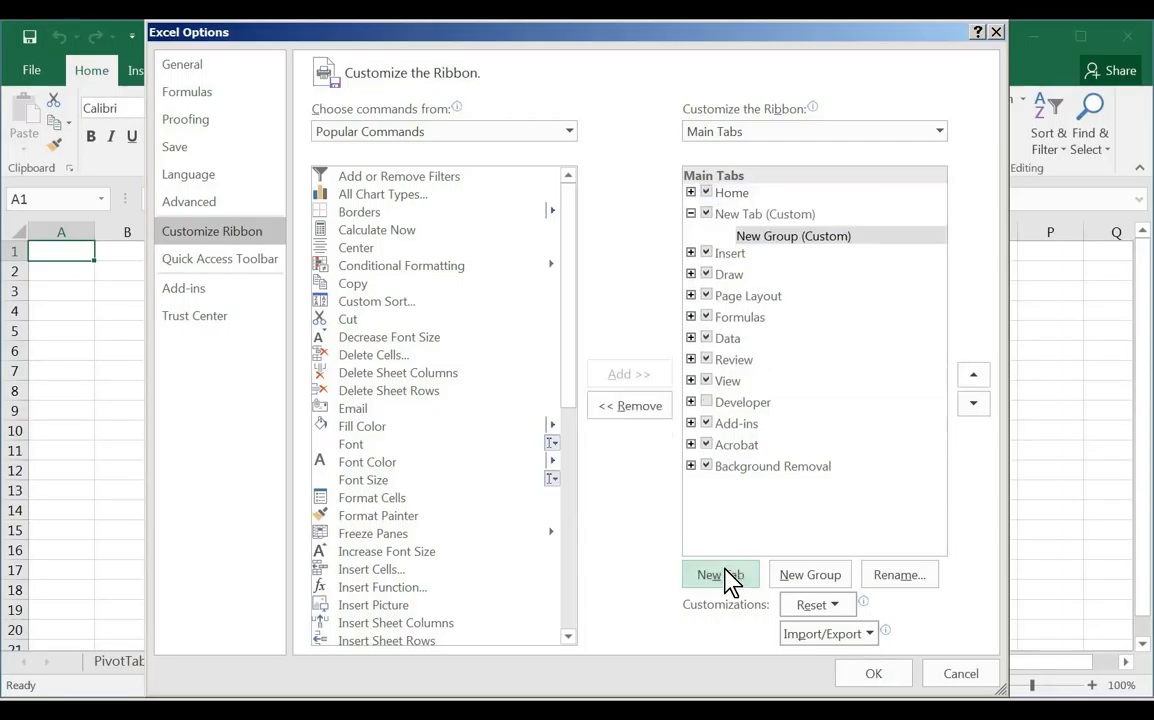
Rename the new custom tab as Test Tab.
left_click(752, 217)
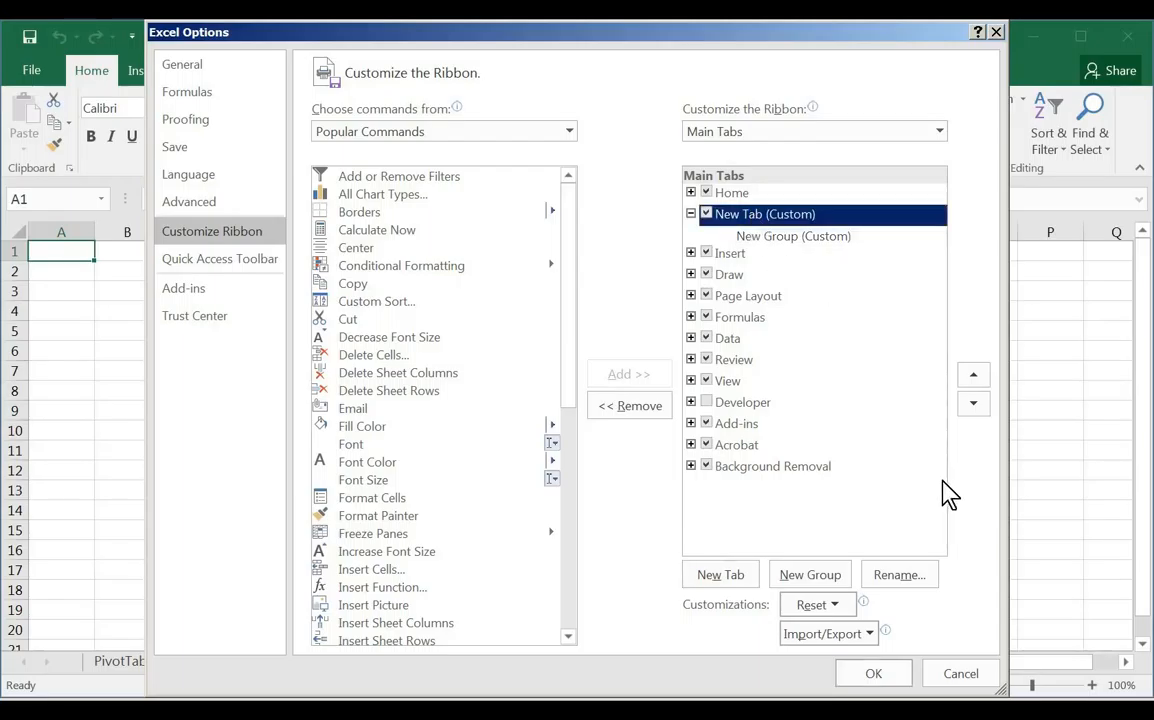
left_click(895, 588)
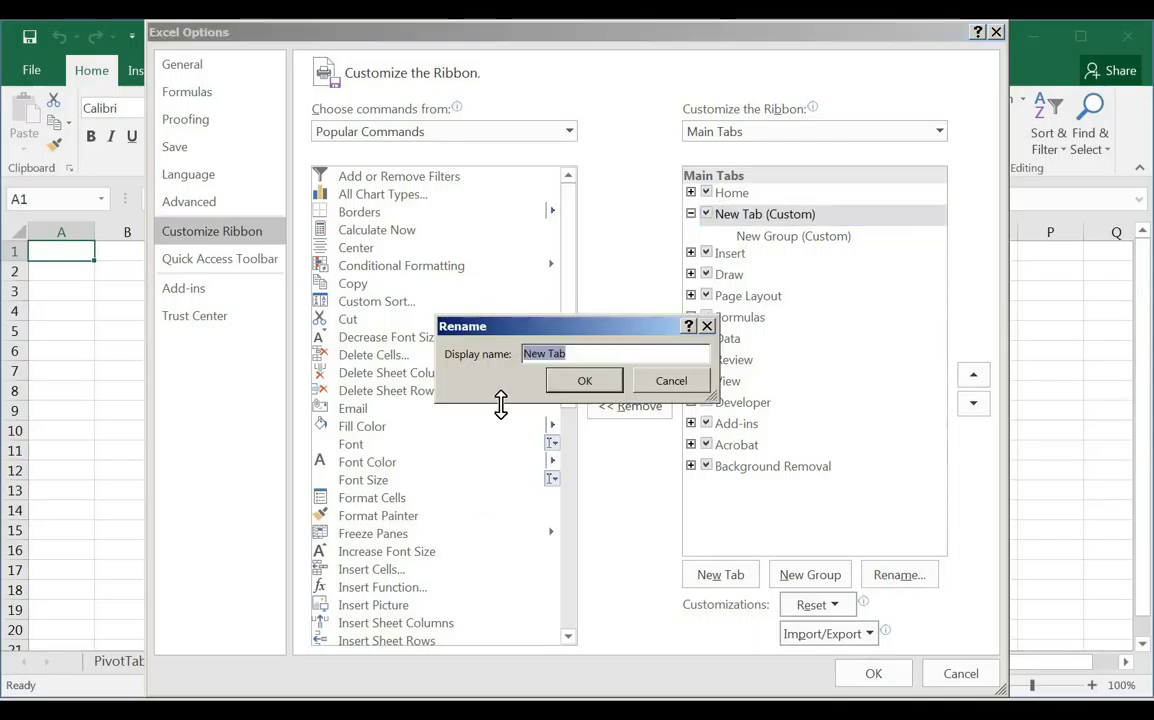
type("Test Tab")
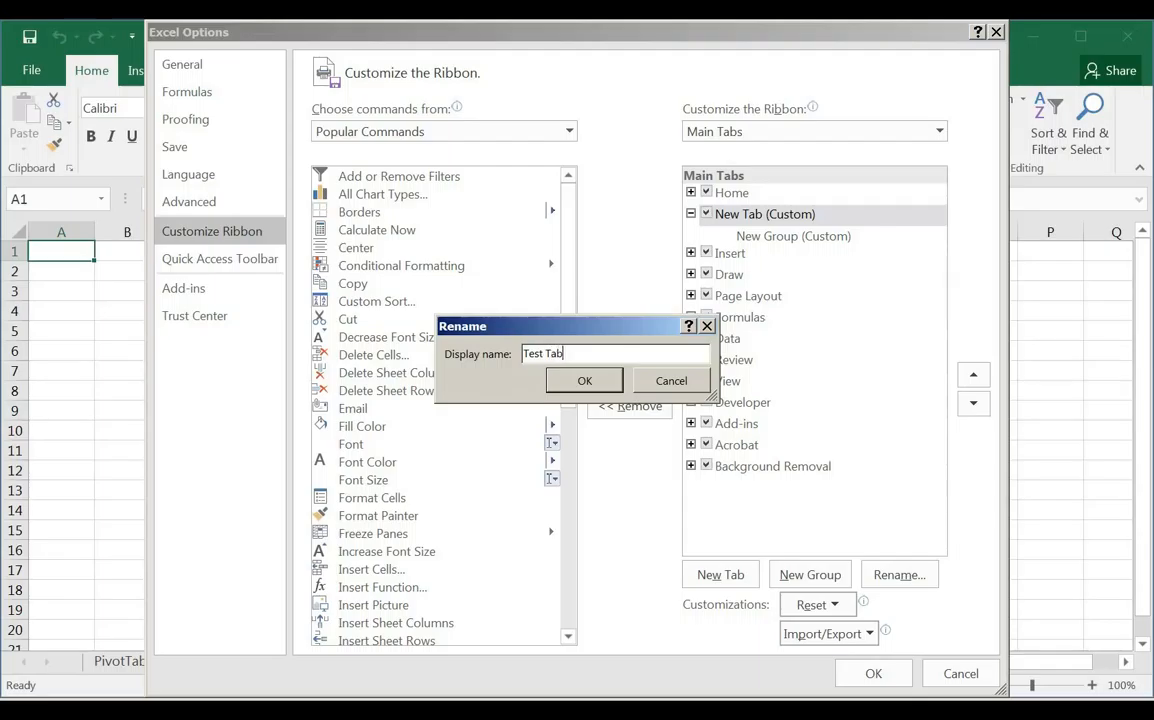
key("Return")
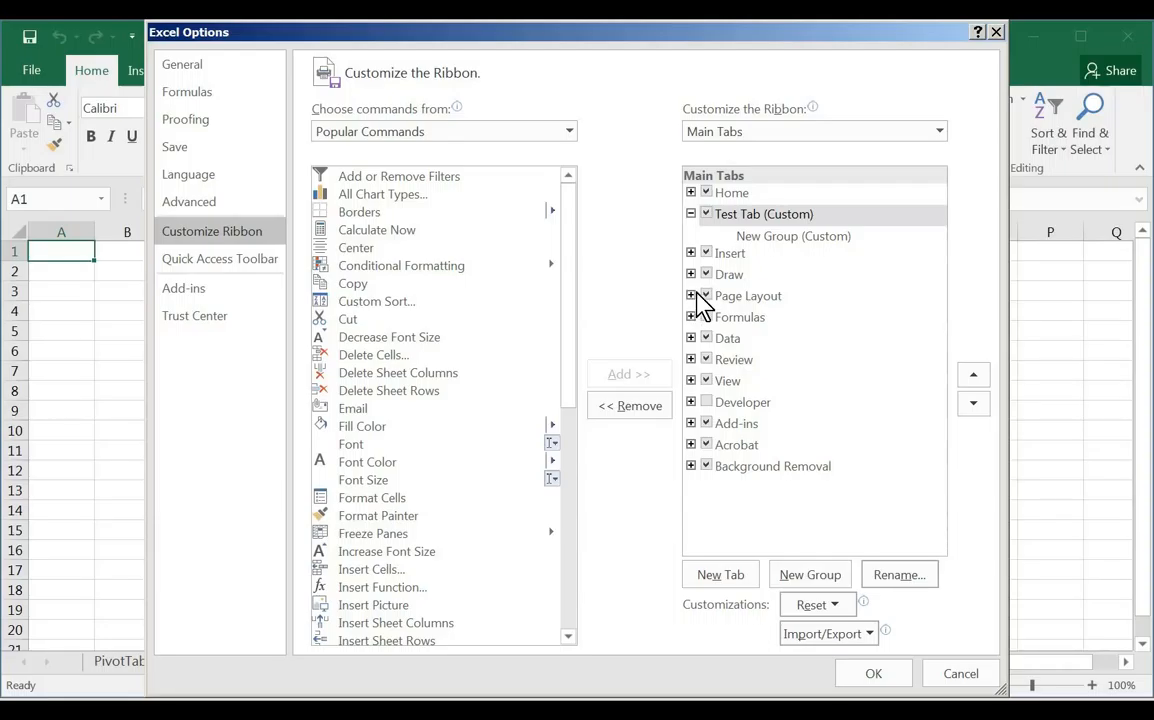
Add a second custom group to Test Tab, below the existing one, and name it Formatting Tools.
left_click(786, 240)
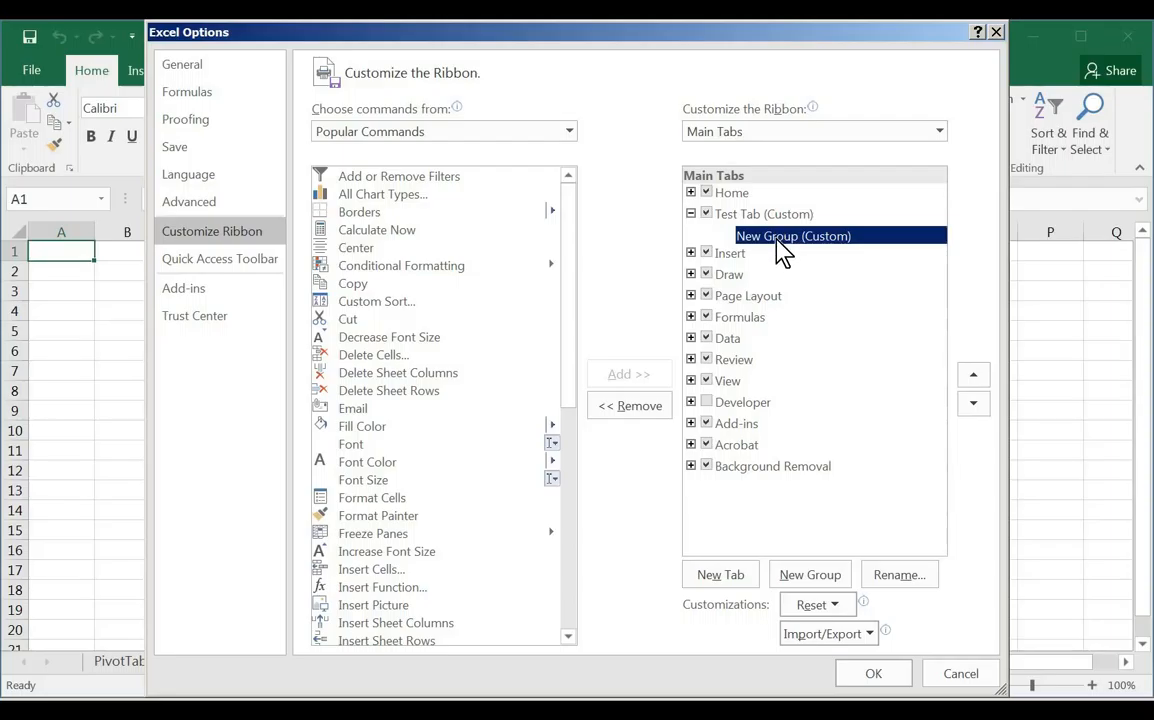
left_click(810, 575)
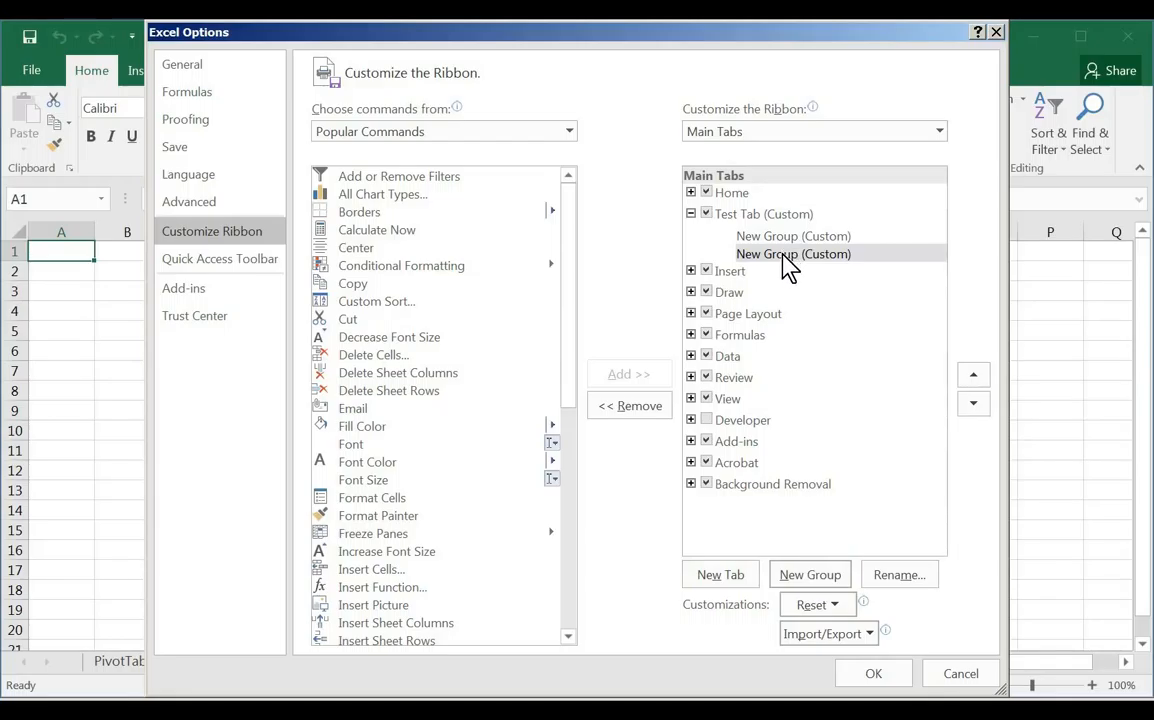
left_click(786, 256)
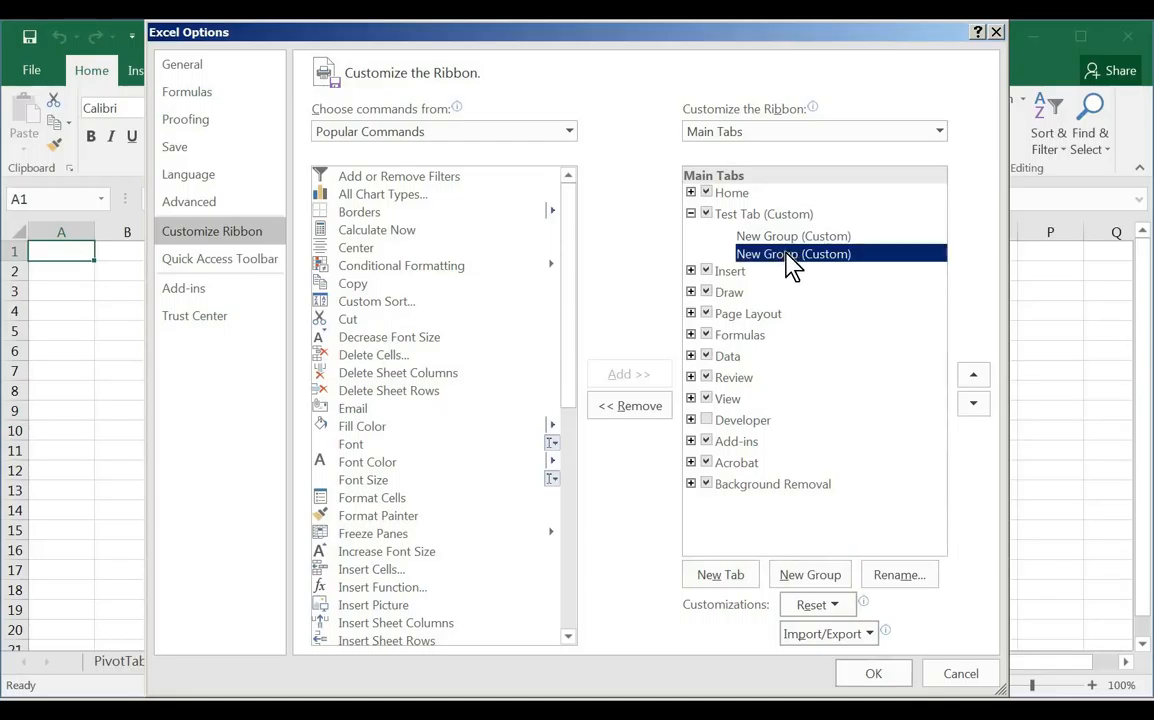
left_click(893, 588)
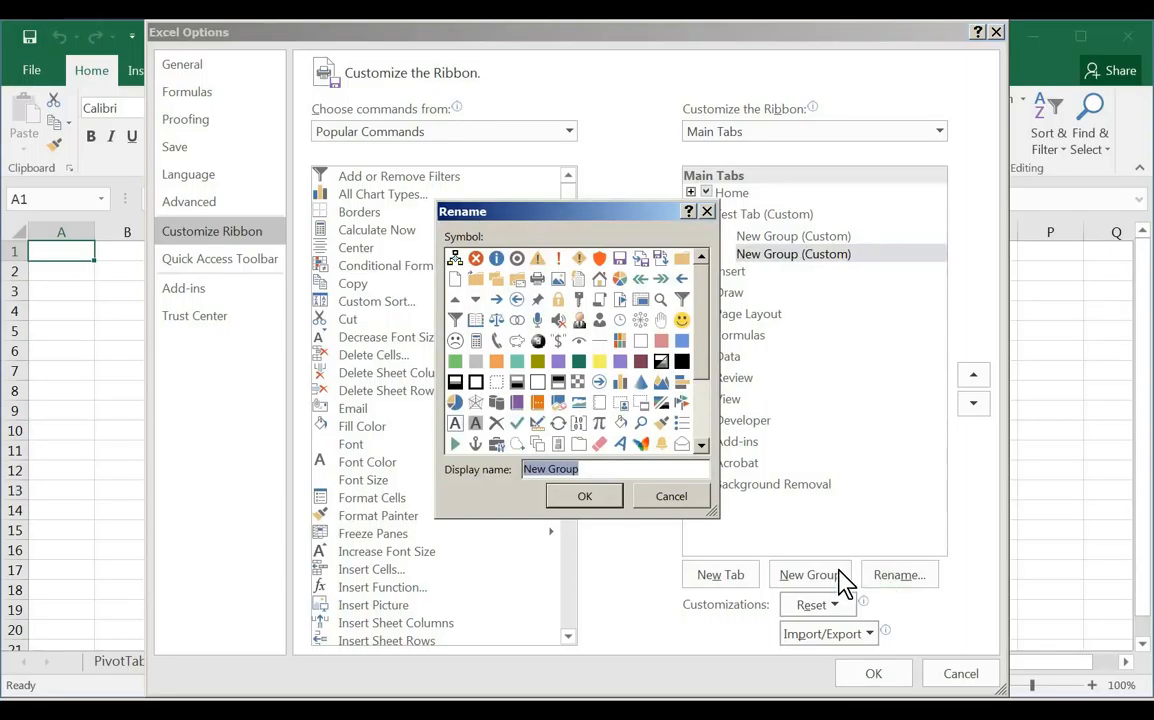
type("Formatting ")
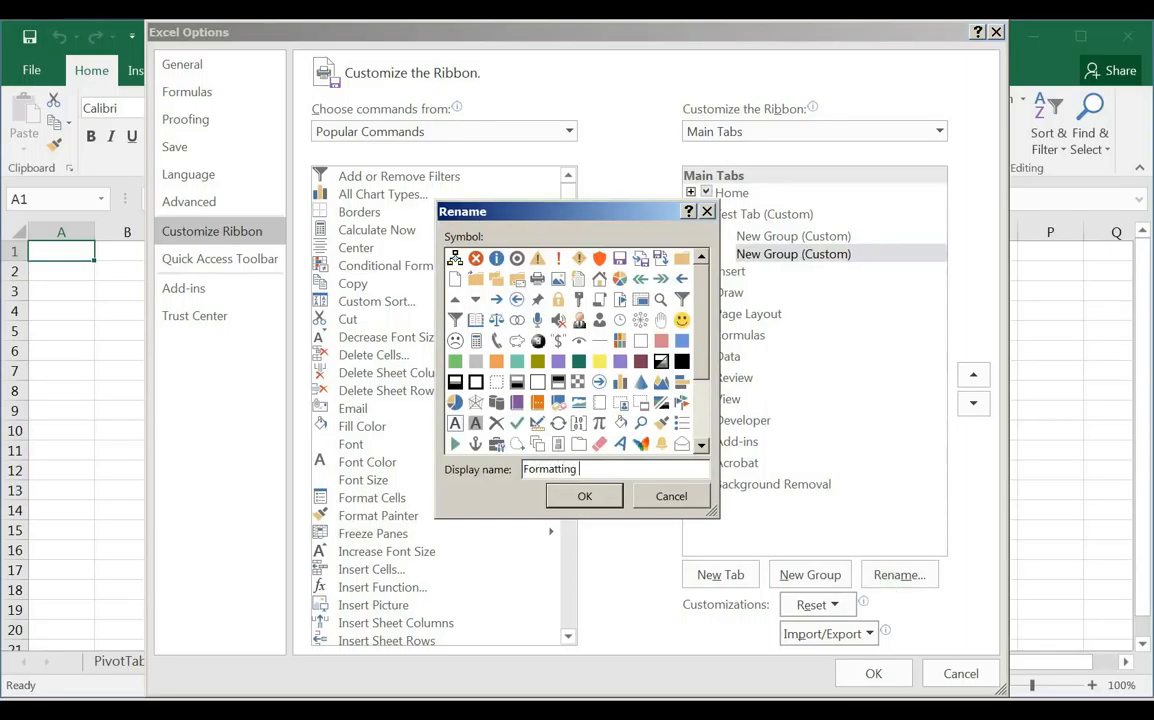
type("Tools")
key("Return")
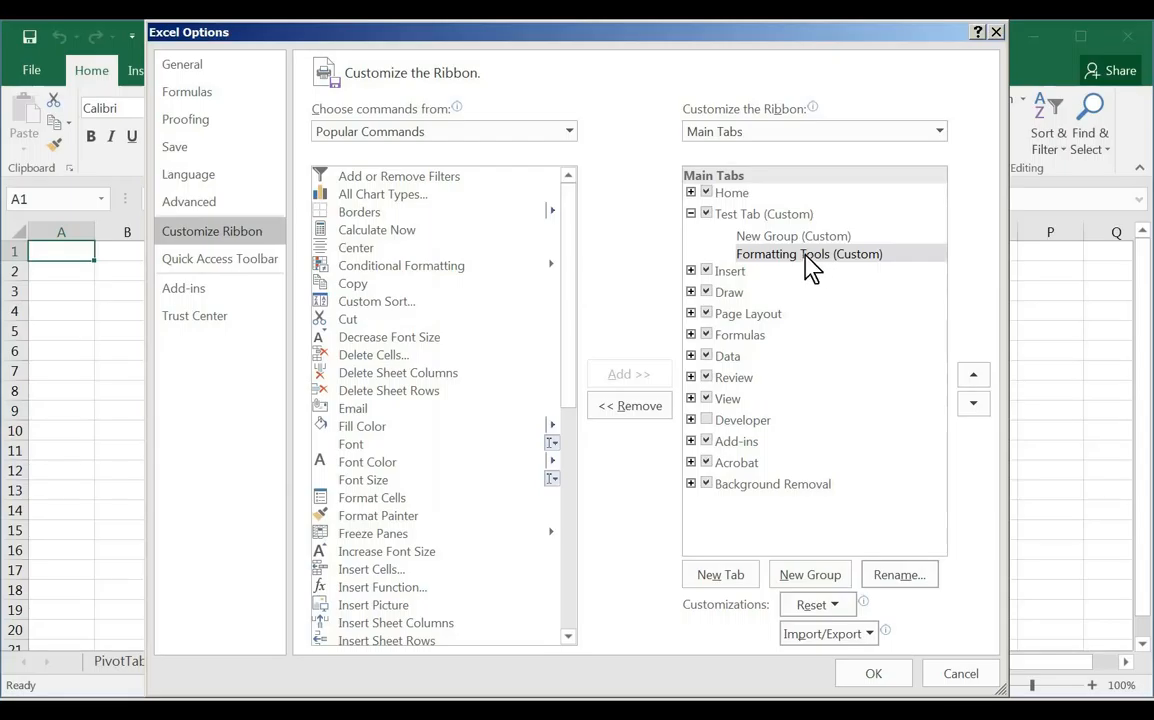
Rename the first custom group in Test Tab as Page Layout Tools.
left_click(772, 238)
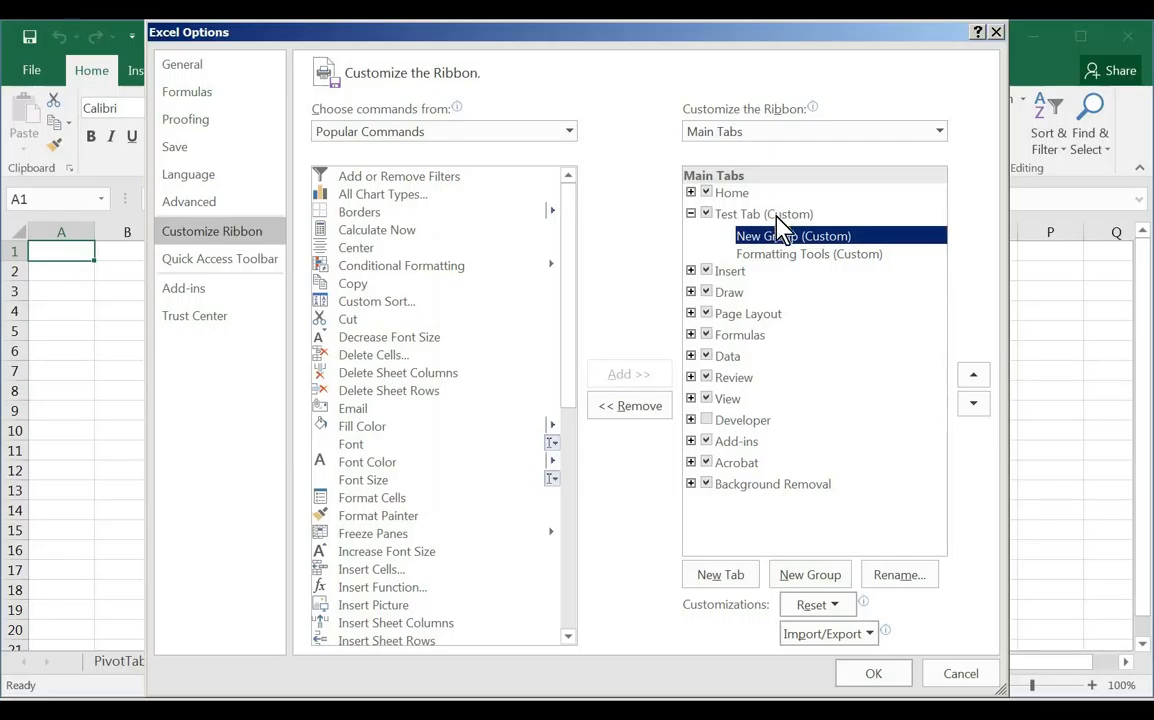
left_click(890, 588)
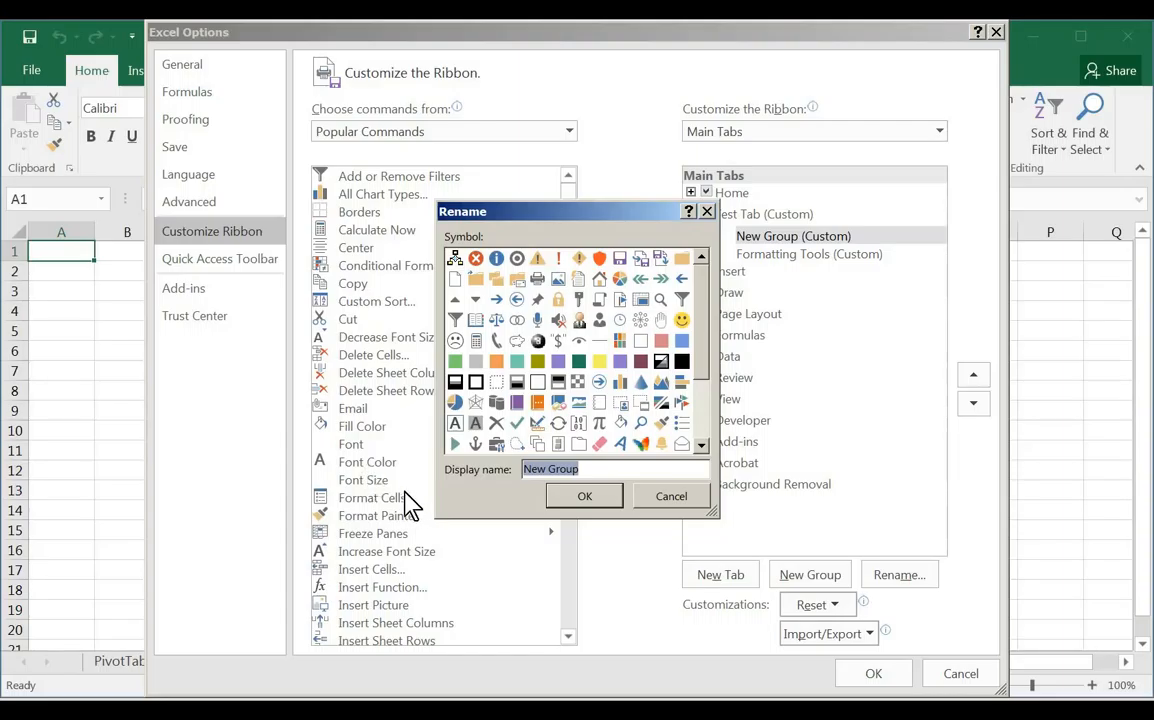
type("P")
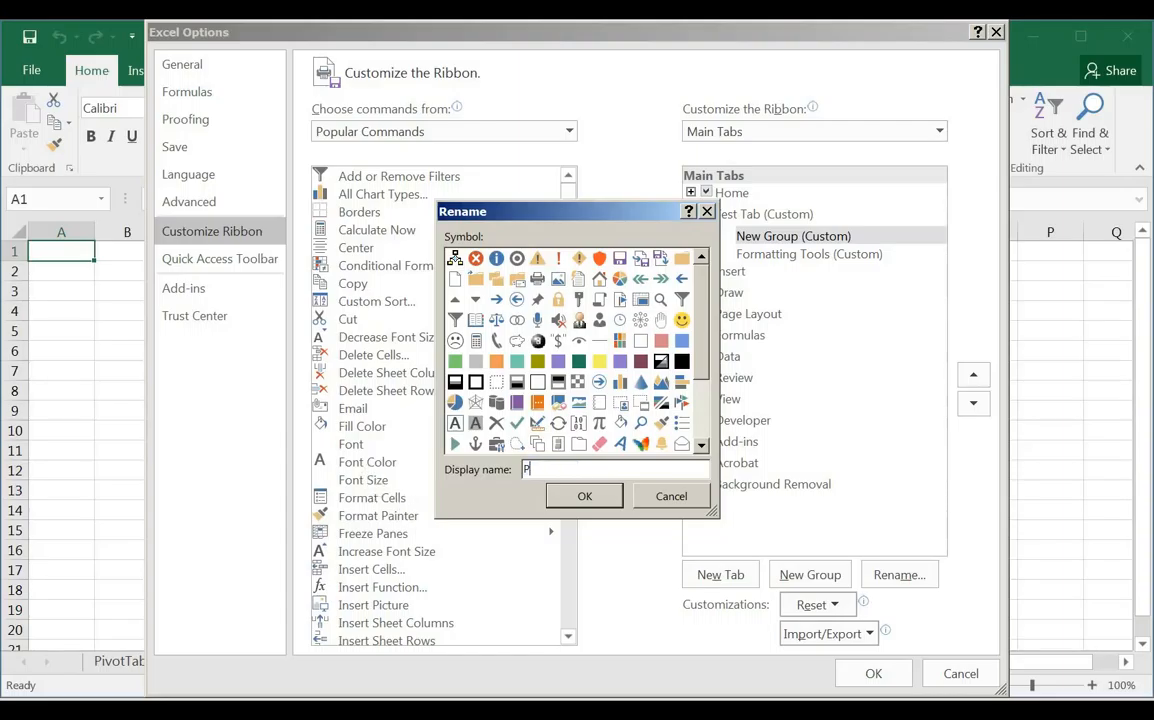
type("age Layout Tools")
key("Return")
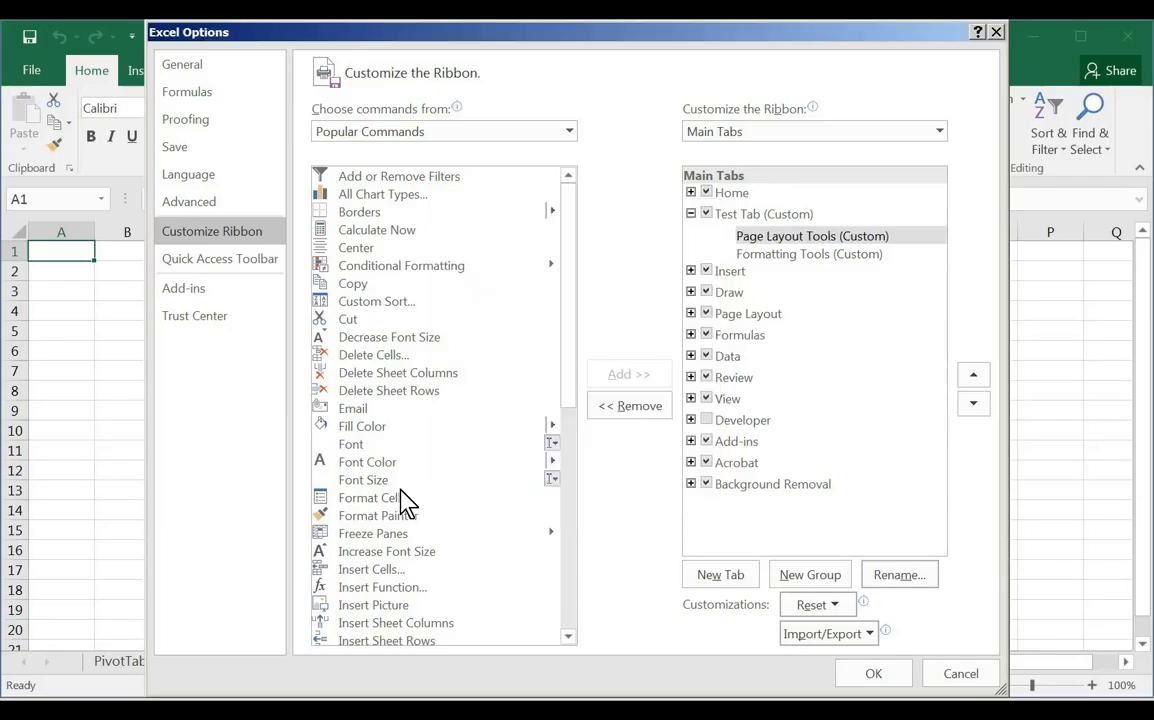
Add a third custom group to Test Tab after Formatting Tools and name it Viewing Tools.
left_click(768, 256)
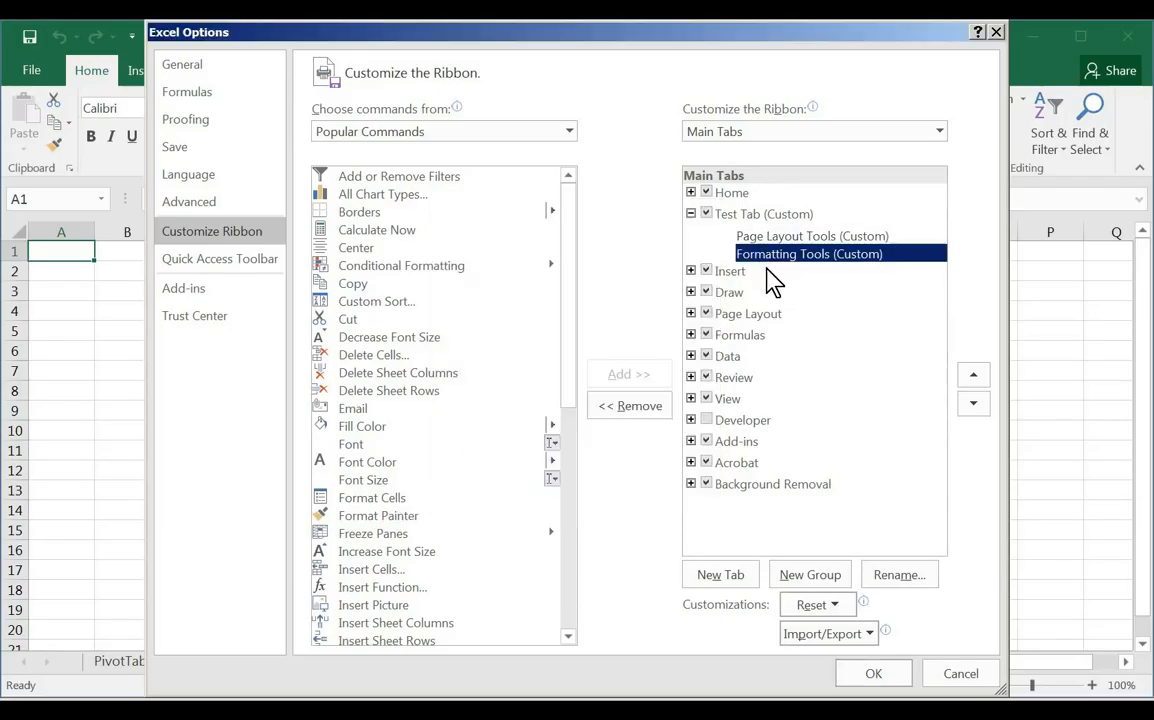
left_click(808, 588)
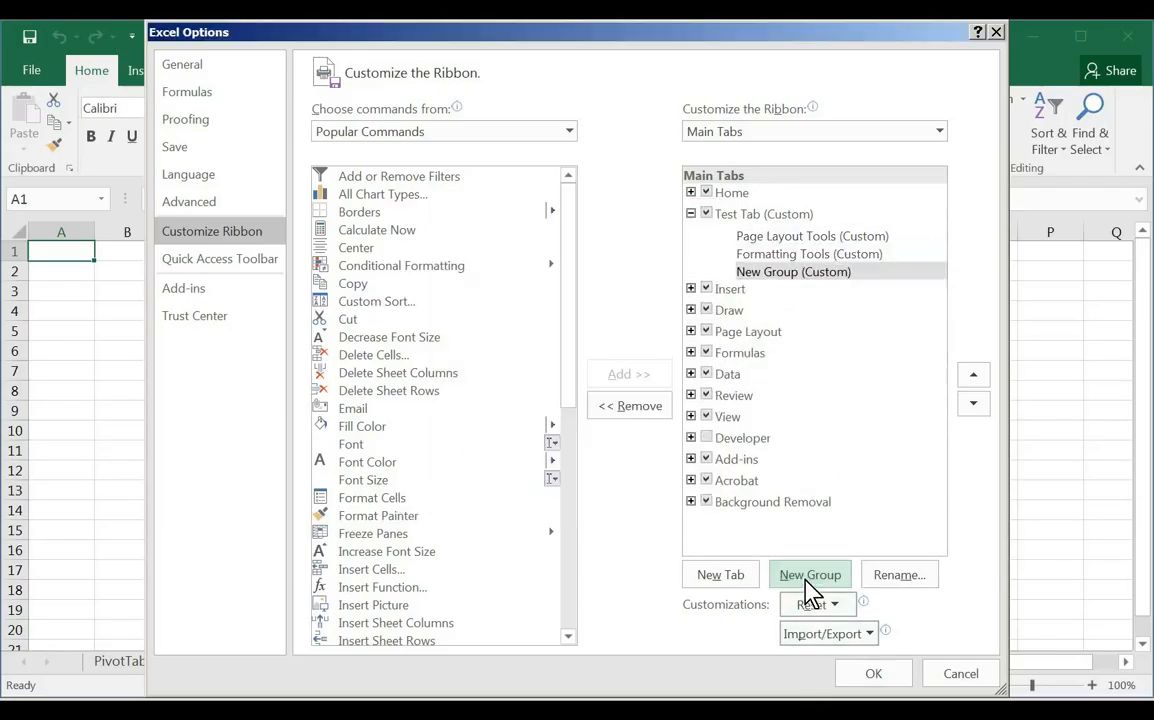
left_click(761, 272)
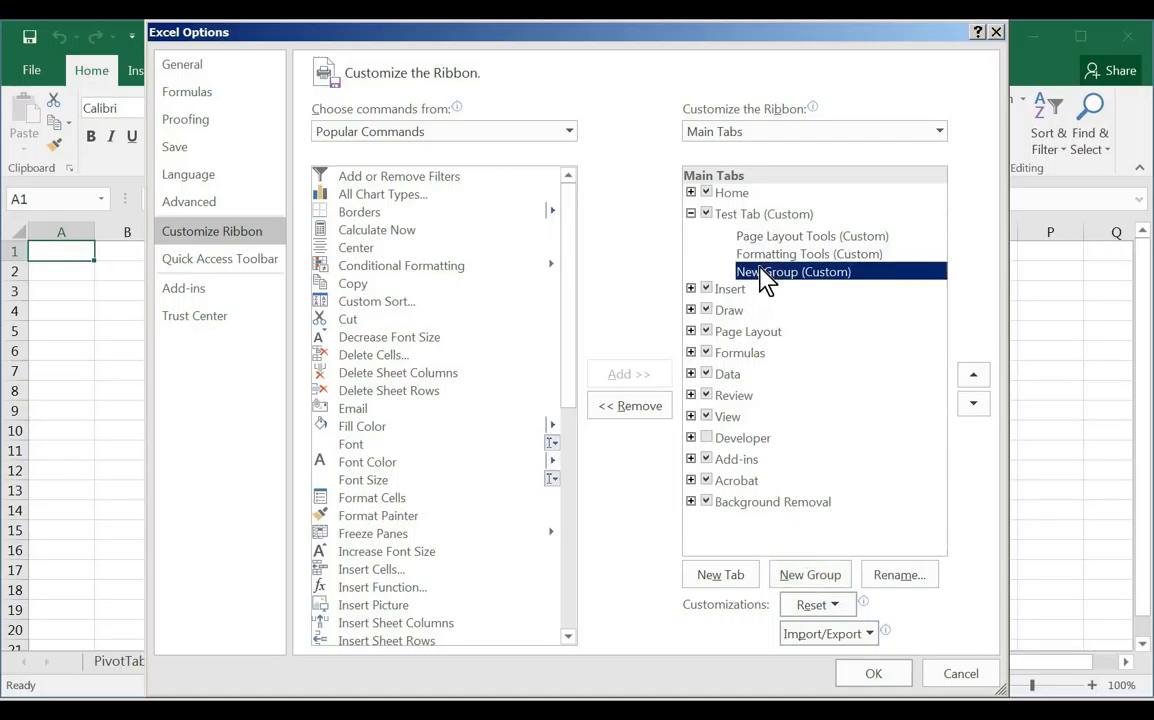
left_click(889, 580)
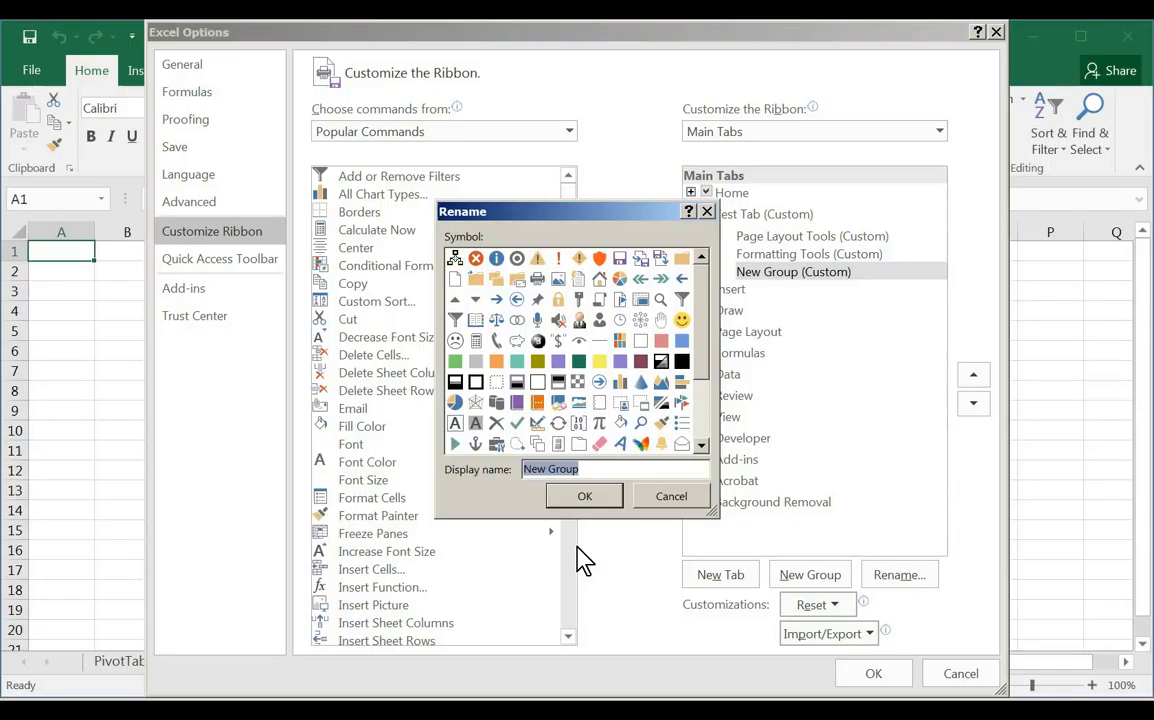
type("Viewing")
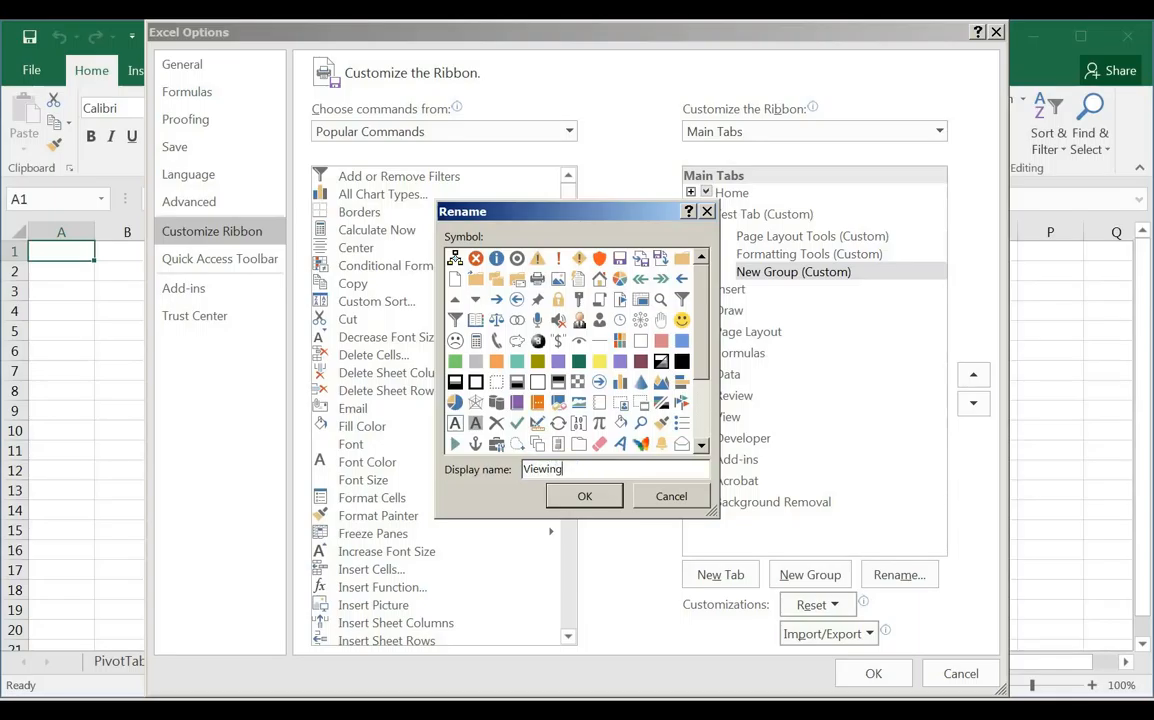
type(" Tools")
left_click(584, 496)
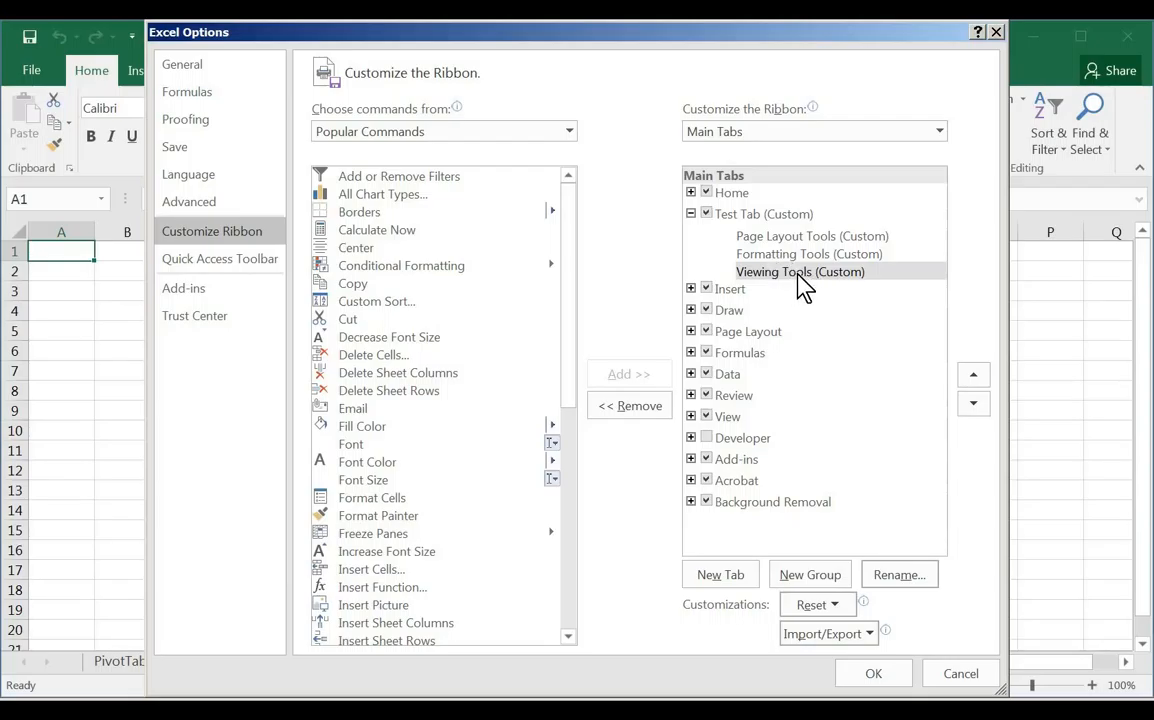
Add a custom group after Clipboard in the Home tab, named with a person's first name followed by "Test", and collapse Home's group list.
left_click(733, 196)
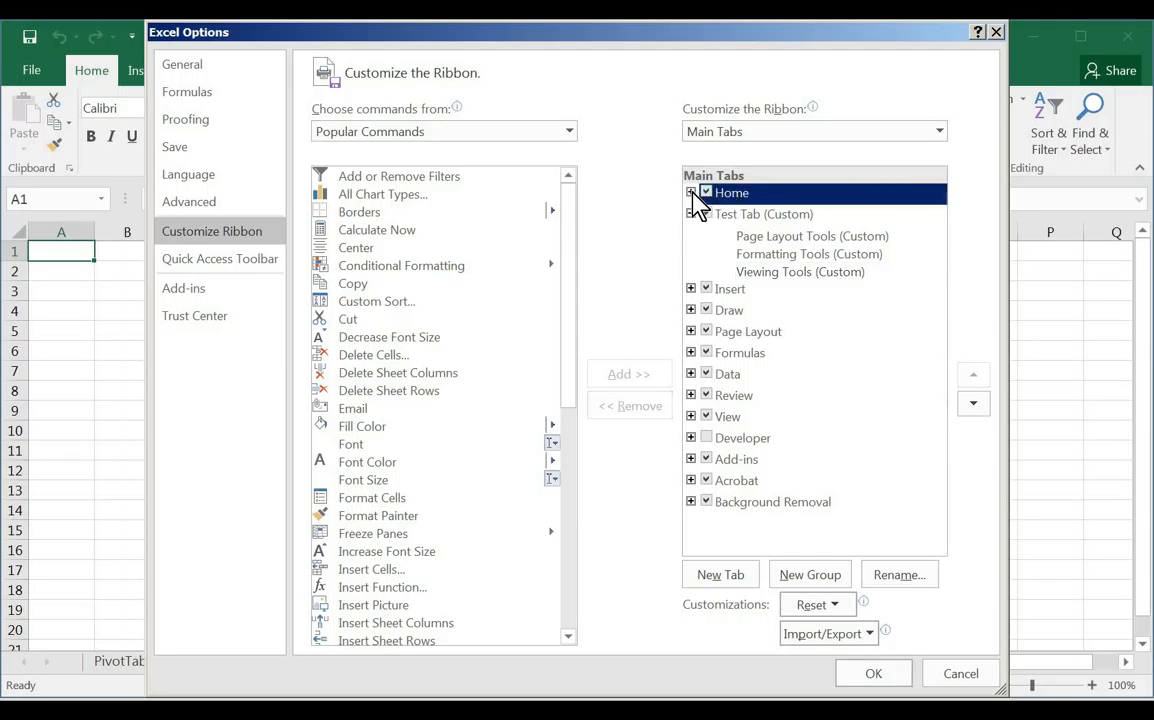
left_click(691, 193)
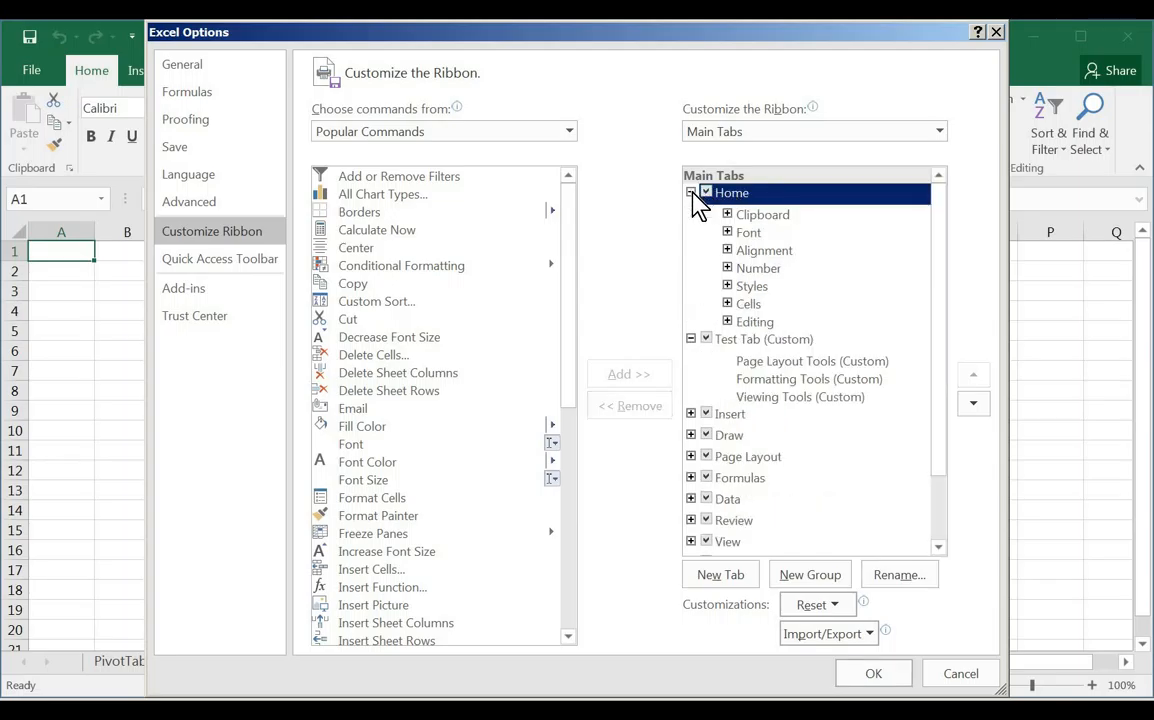
left_click(757, 220)
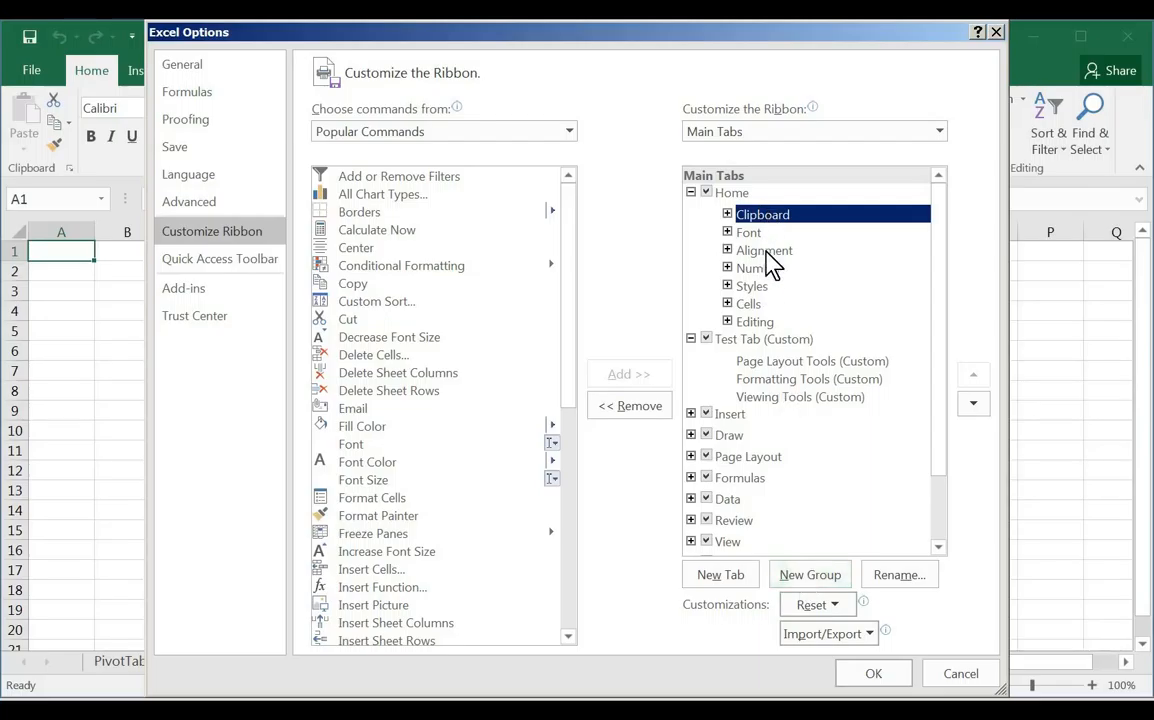
left_click(815, 587)
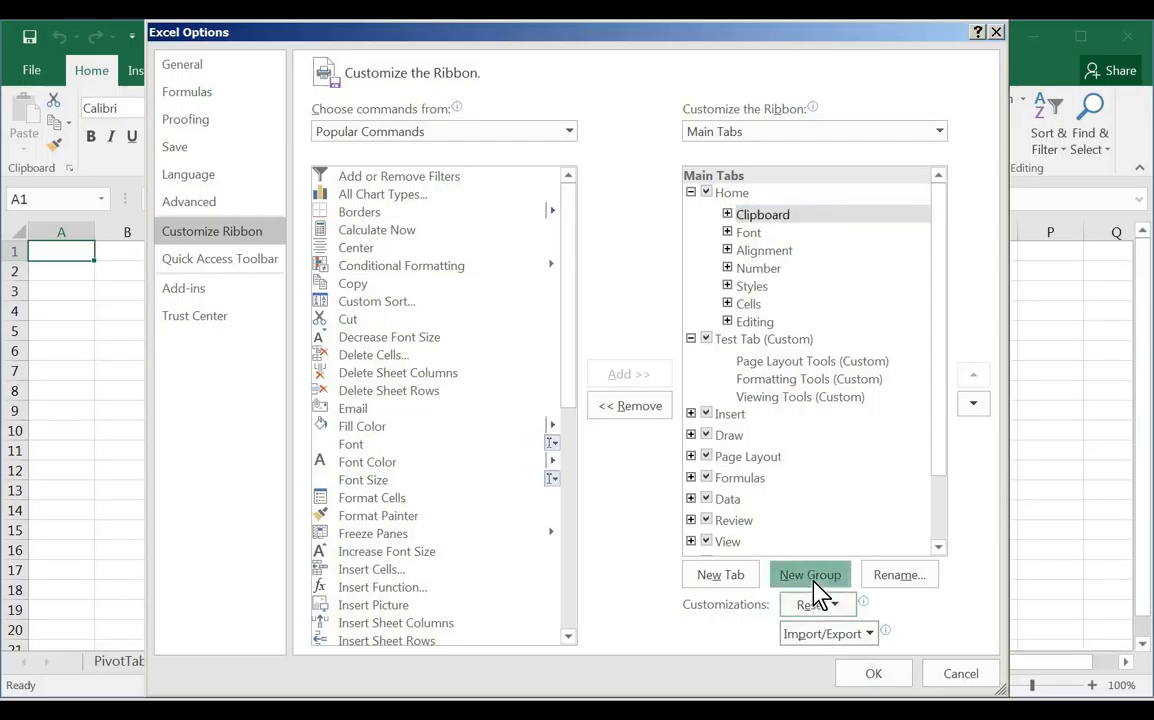
left_click(898, 577)
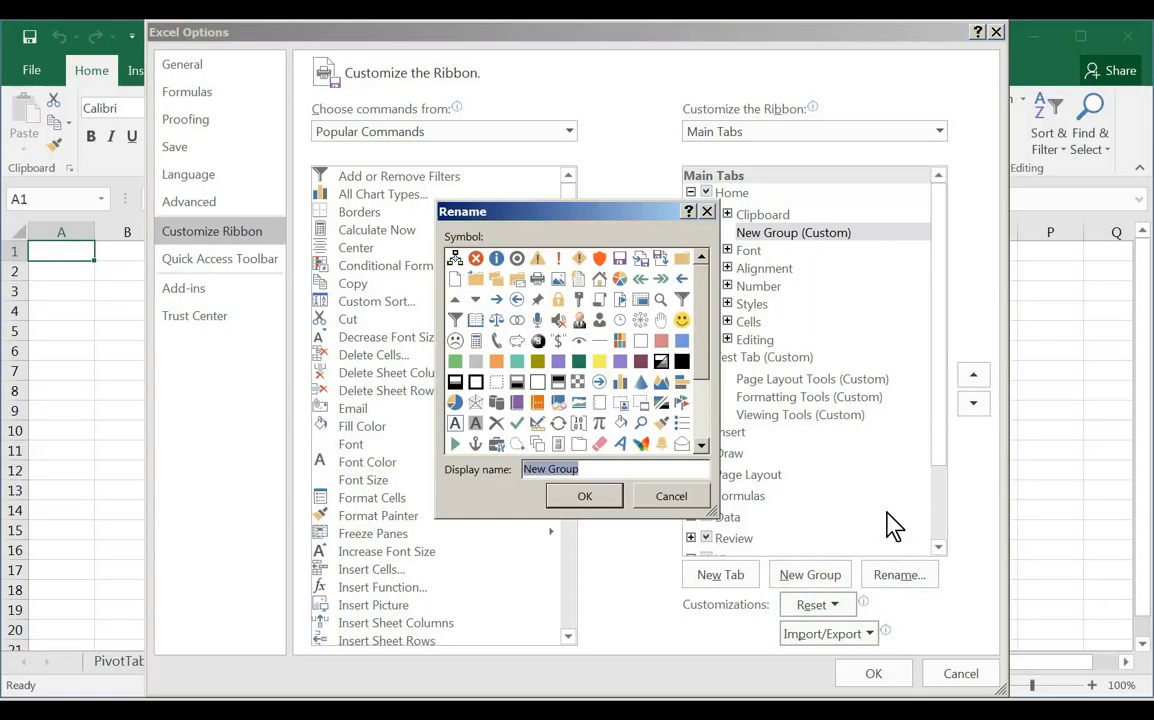
key("BackSpace")
type("Joseph Test")
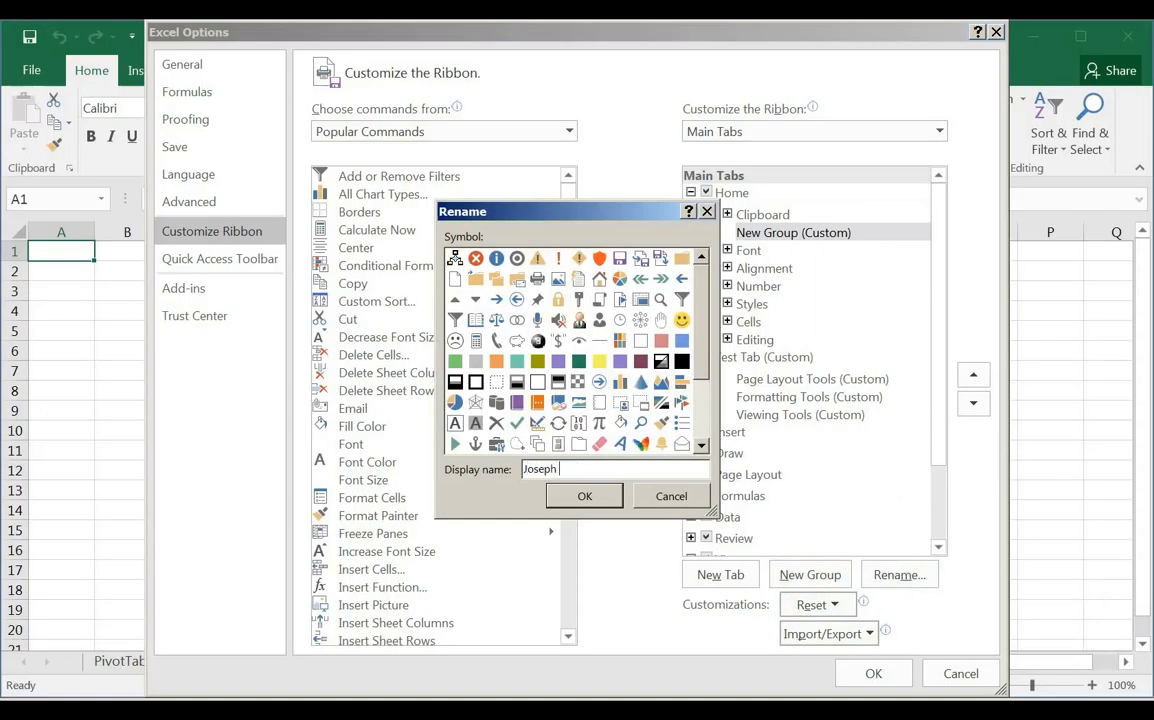
key("Return")
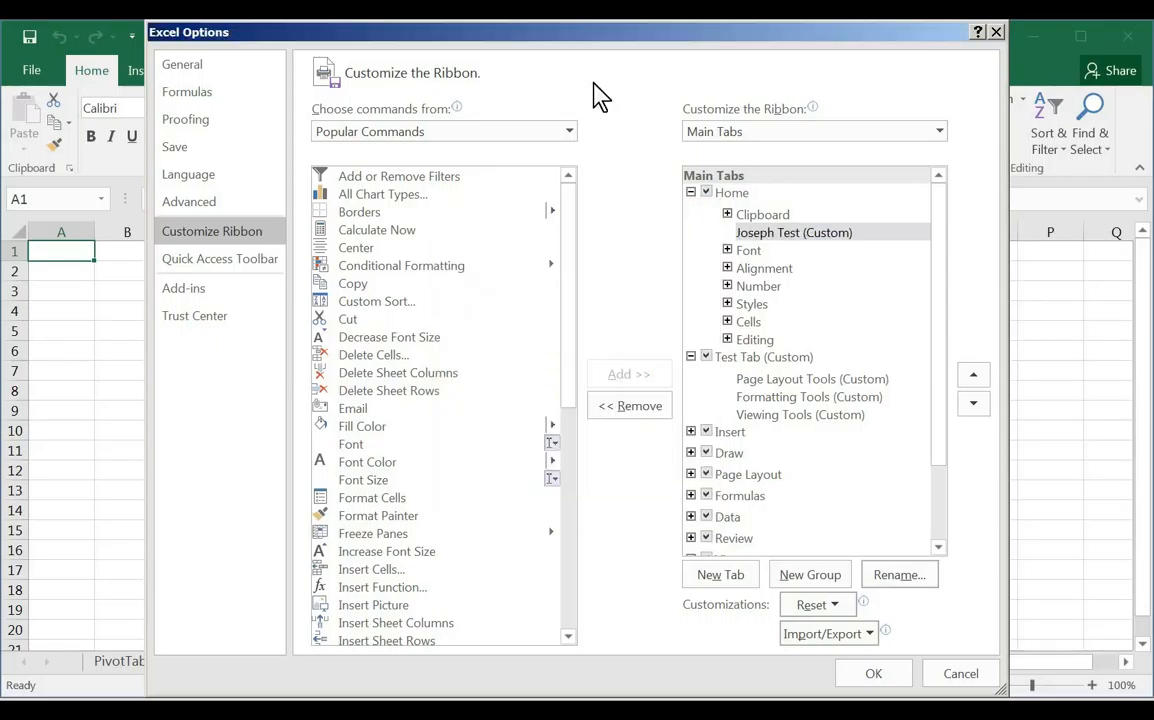
left_click(690, 193)
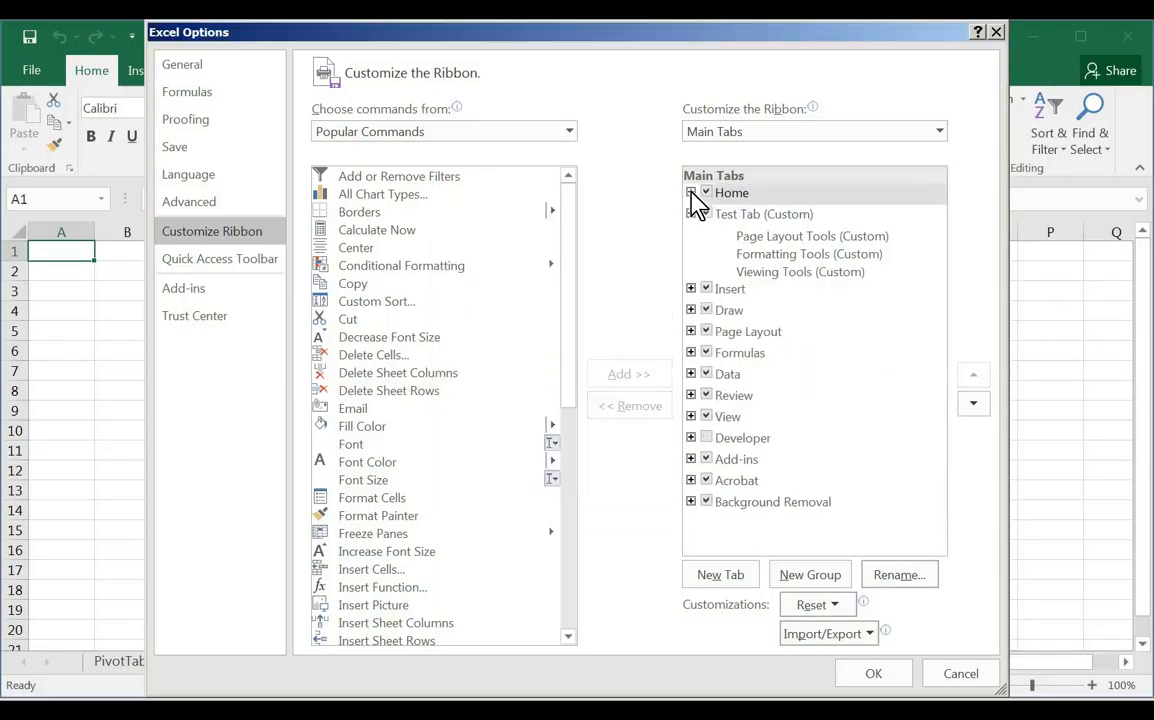
left_click(747, 216)
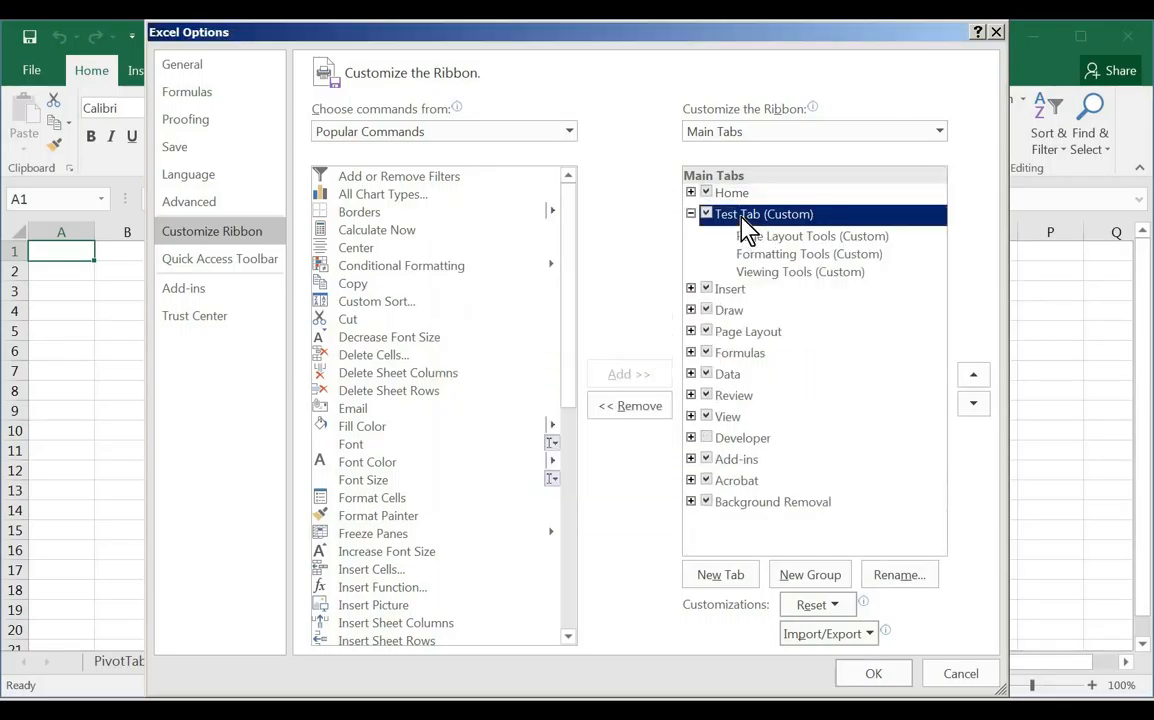
Move the Formatting Tools group above Page Layout Tools in Test Tab.
left_click(772, 273)
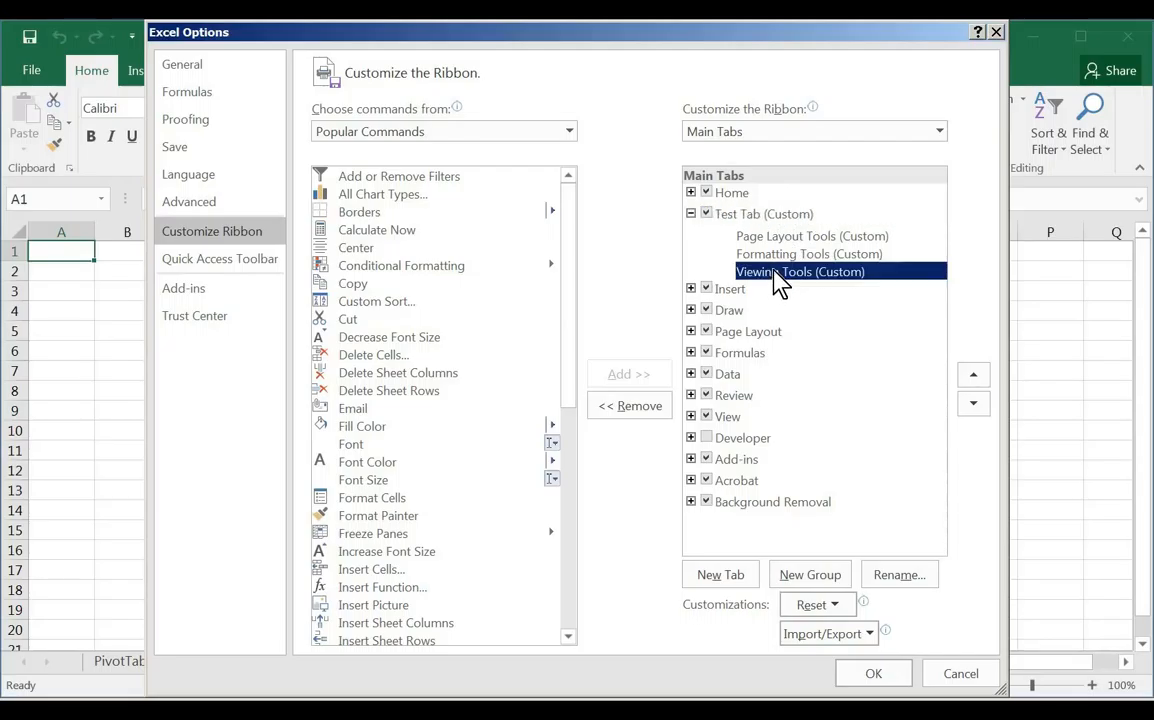
left_click(752, 216)
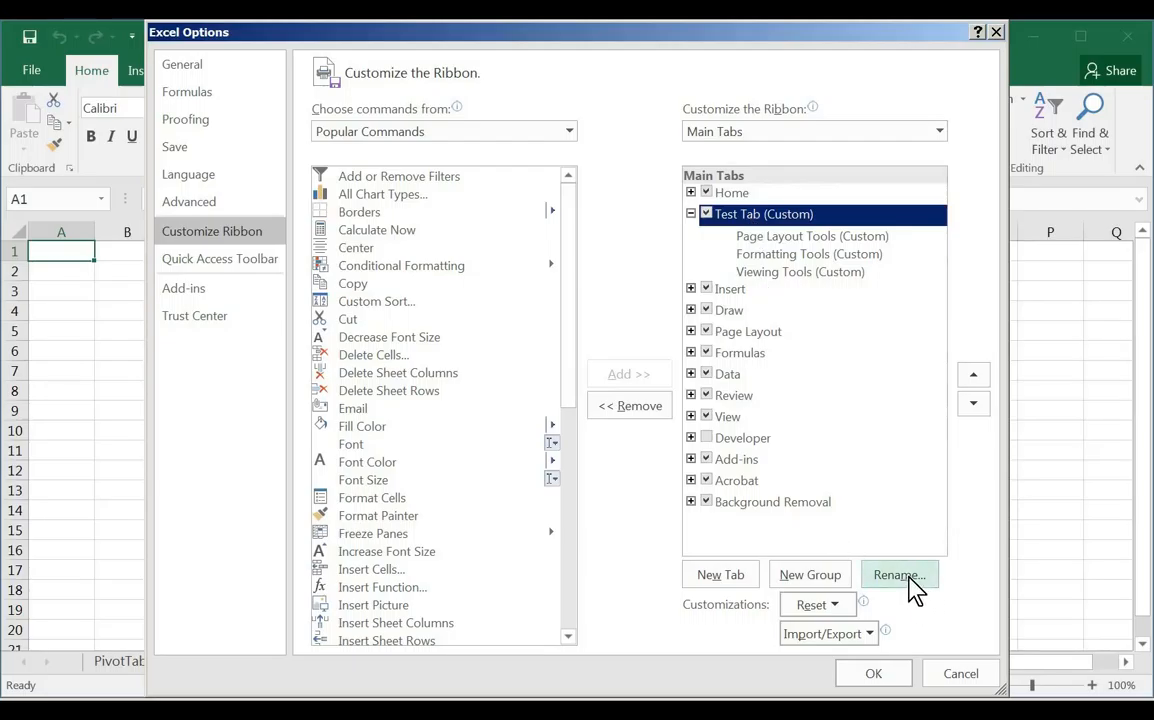
left_click(770, 256)
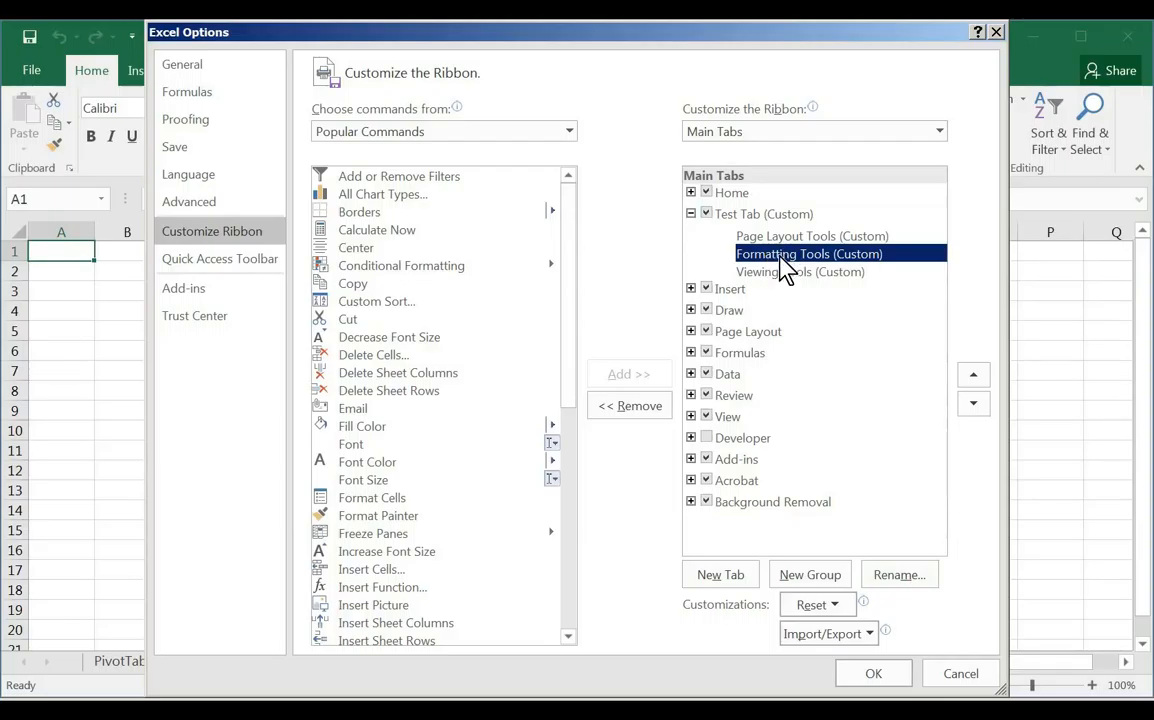
left_click(970, 378)
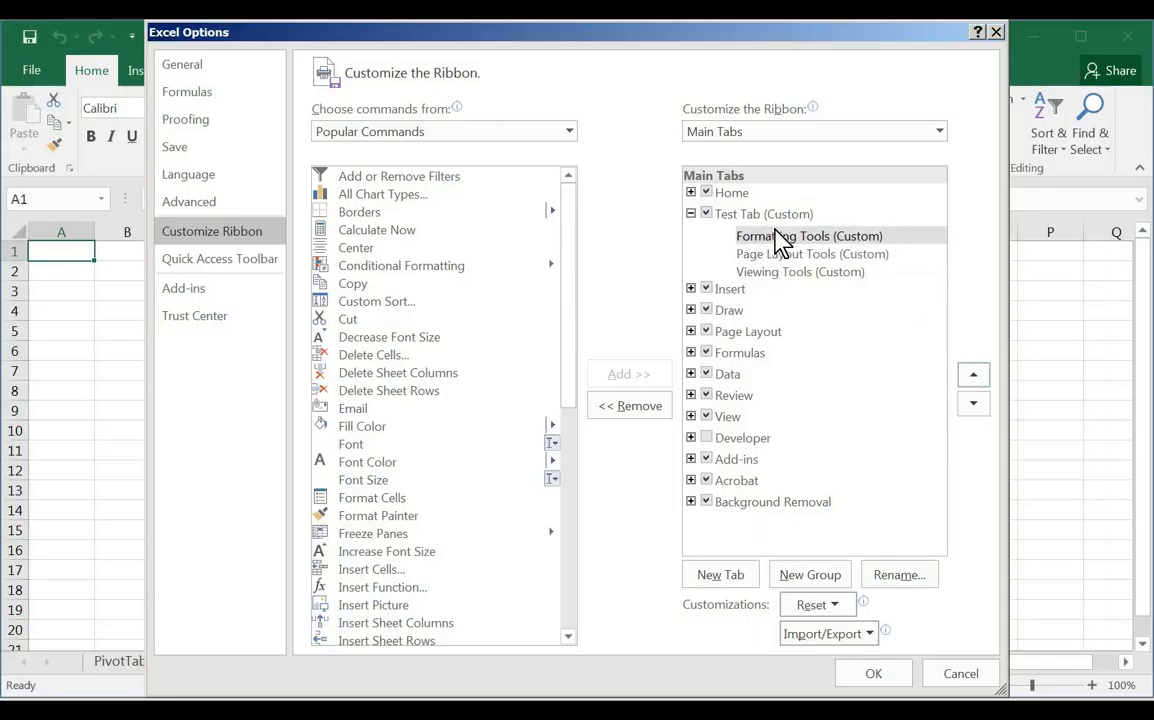
Move Formatting Tools to the end of Test Tab's groups and back up one place, between Page Layout Tools and Viewing Tools.
left_click(779, 240)
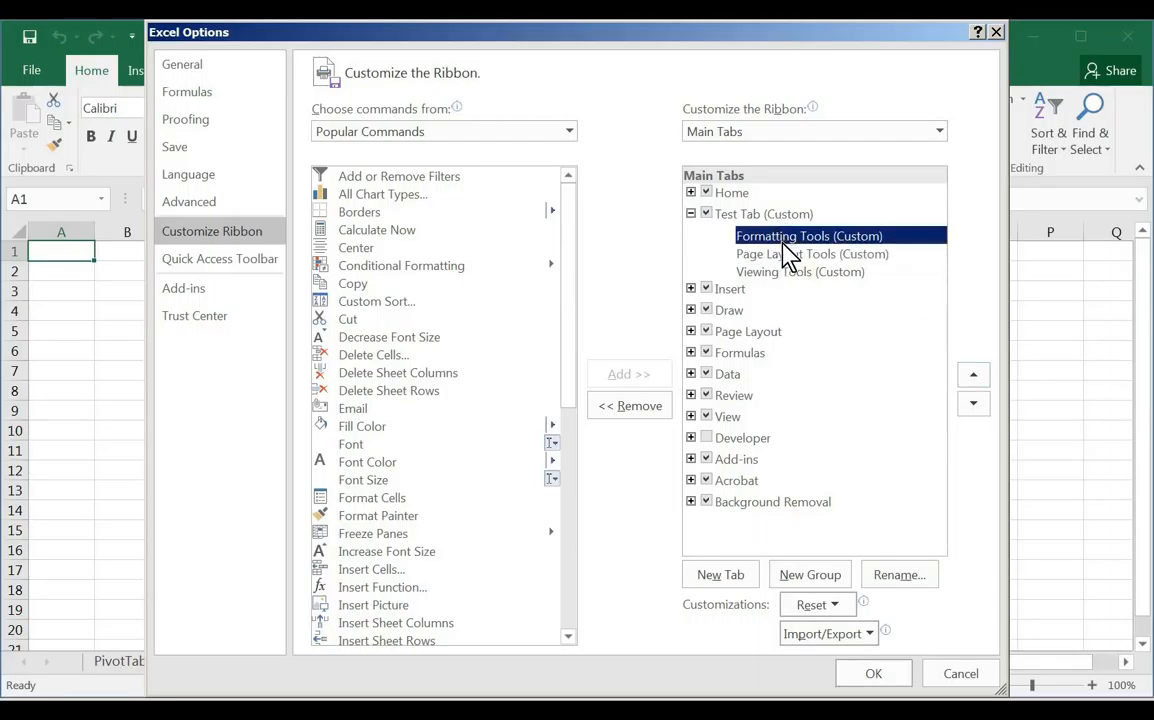
left_click(976, 406)
left_click(976, 406)
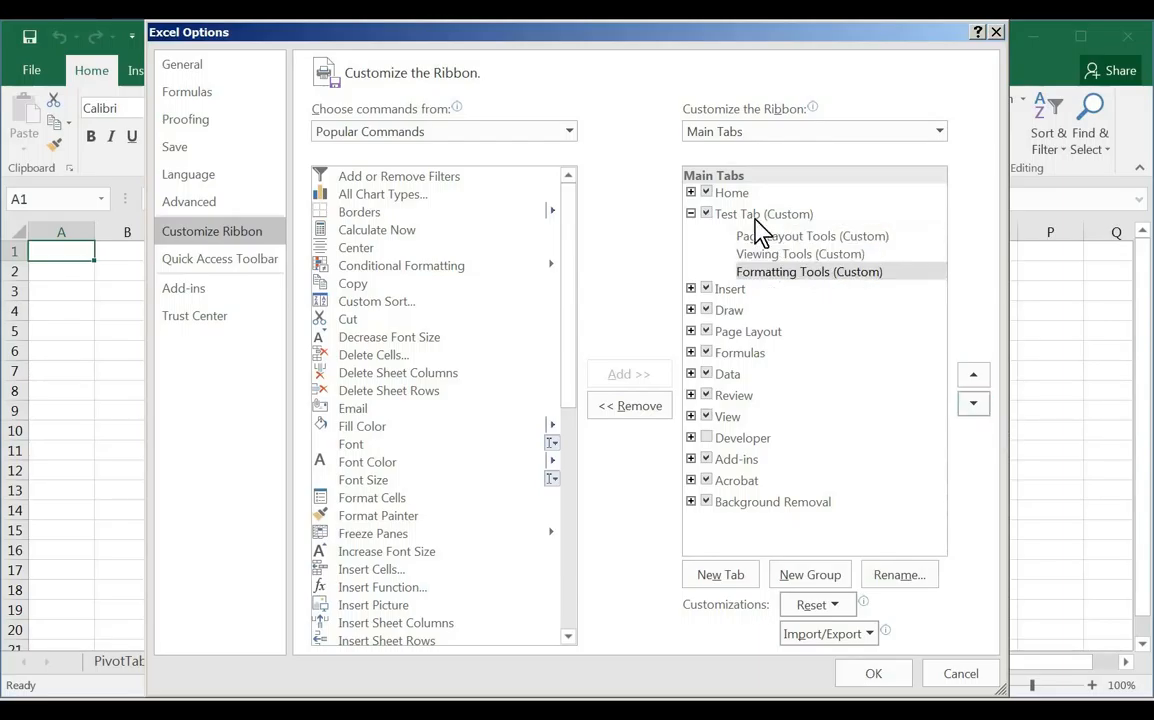
right_click(763, 282)
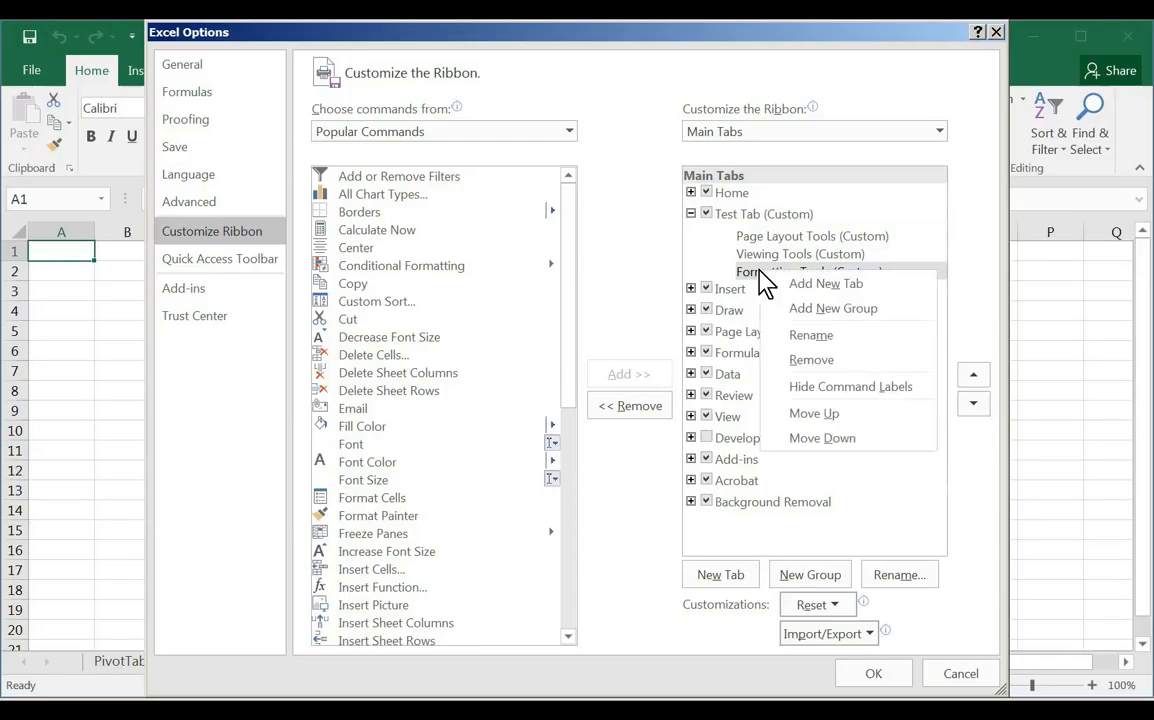
left_click(818, 414)
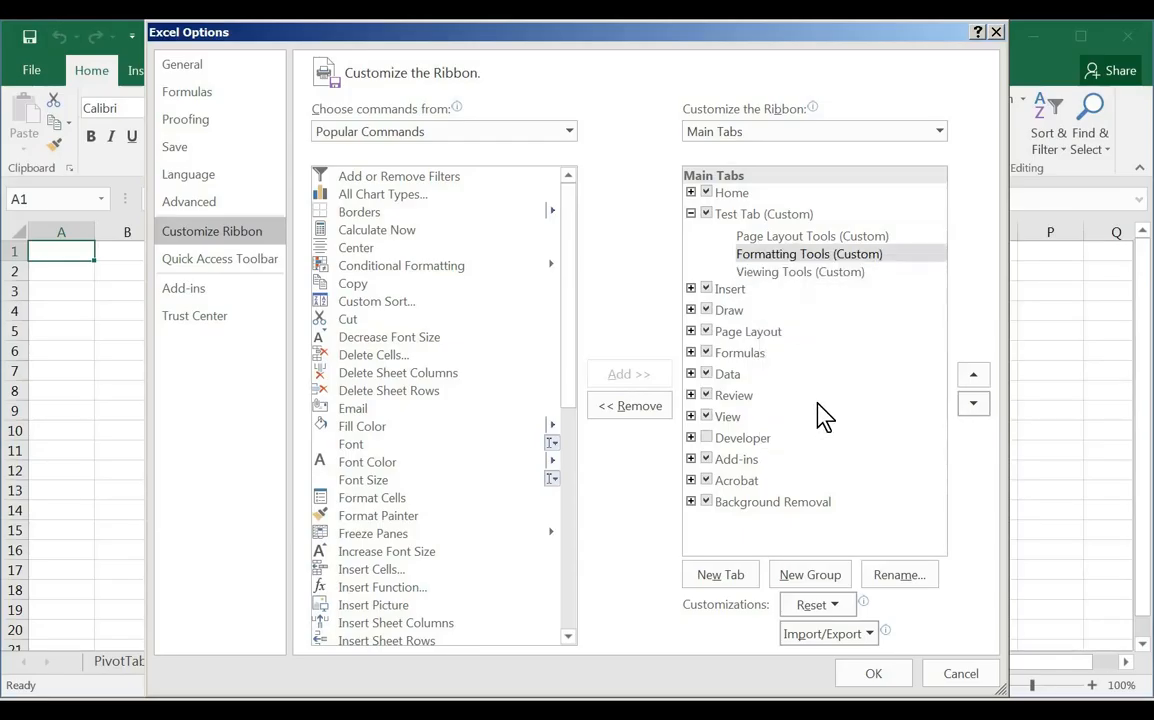
Collapse Test Tab's group list and move the Page Layout tab up to directly after Home.
left_click(690, 214)
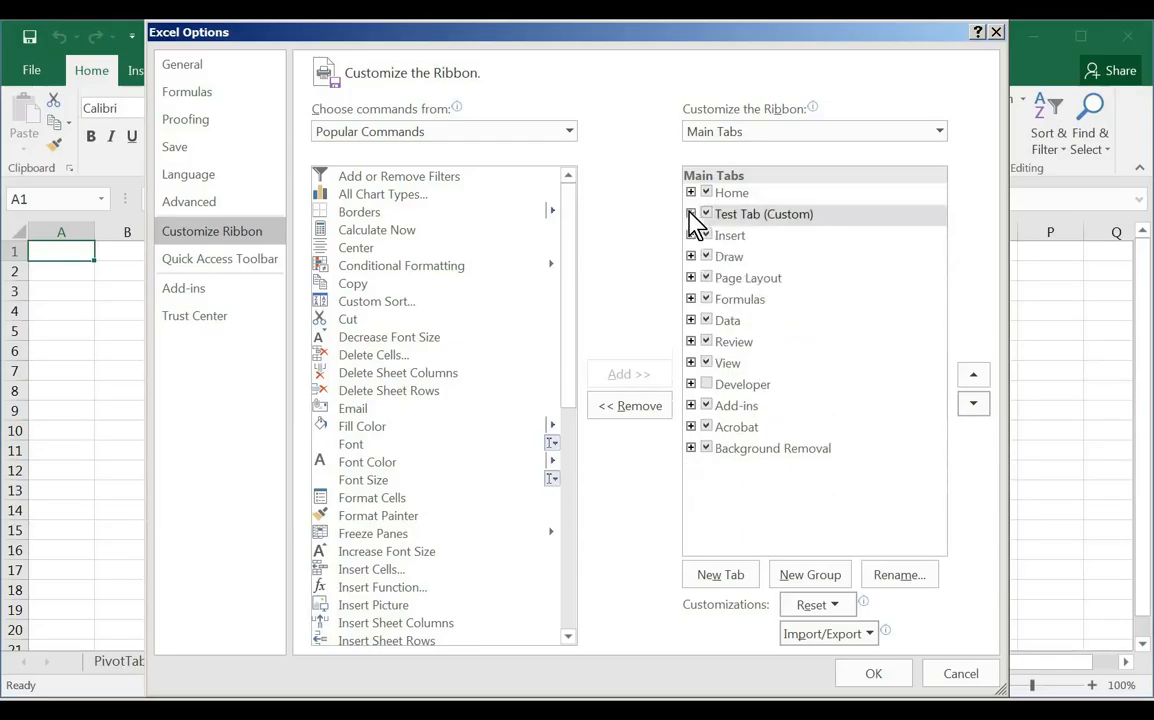
left_click(735, 278)
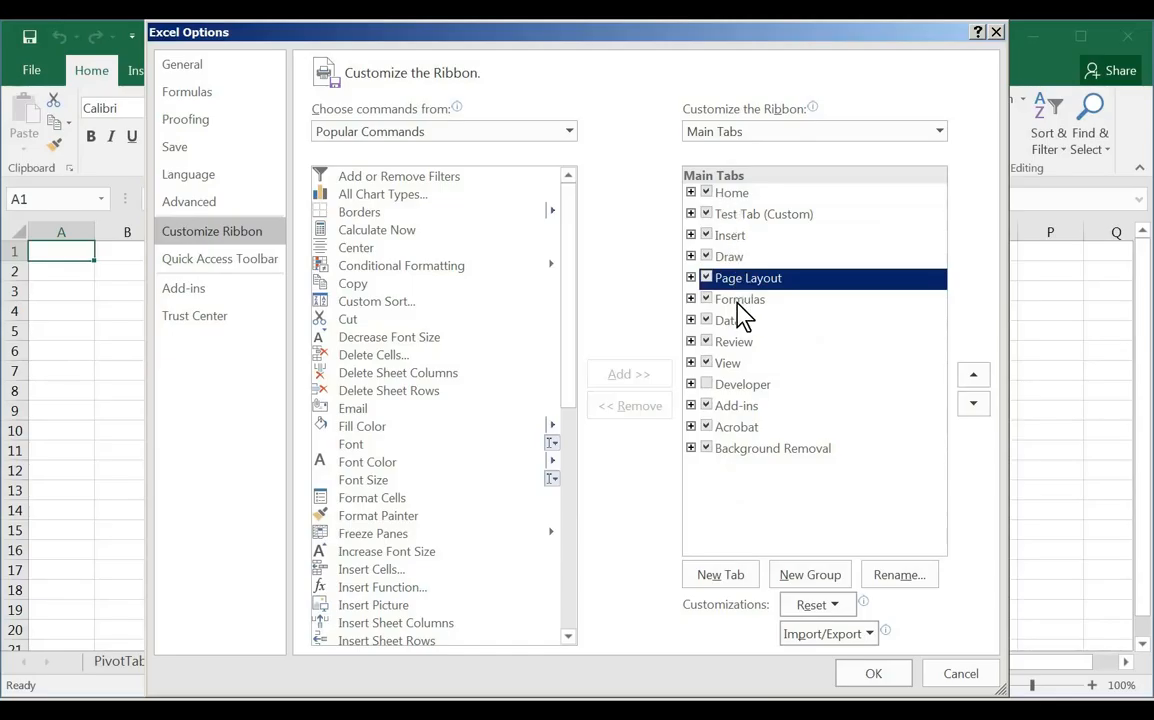
left_click(976, 377)
left_click(976, 377)
left_click(976, 377)
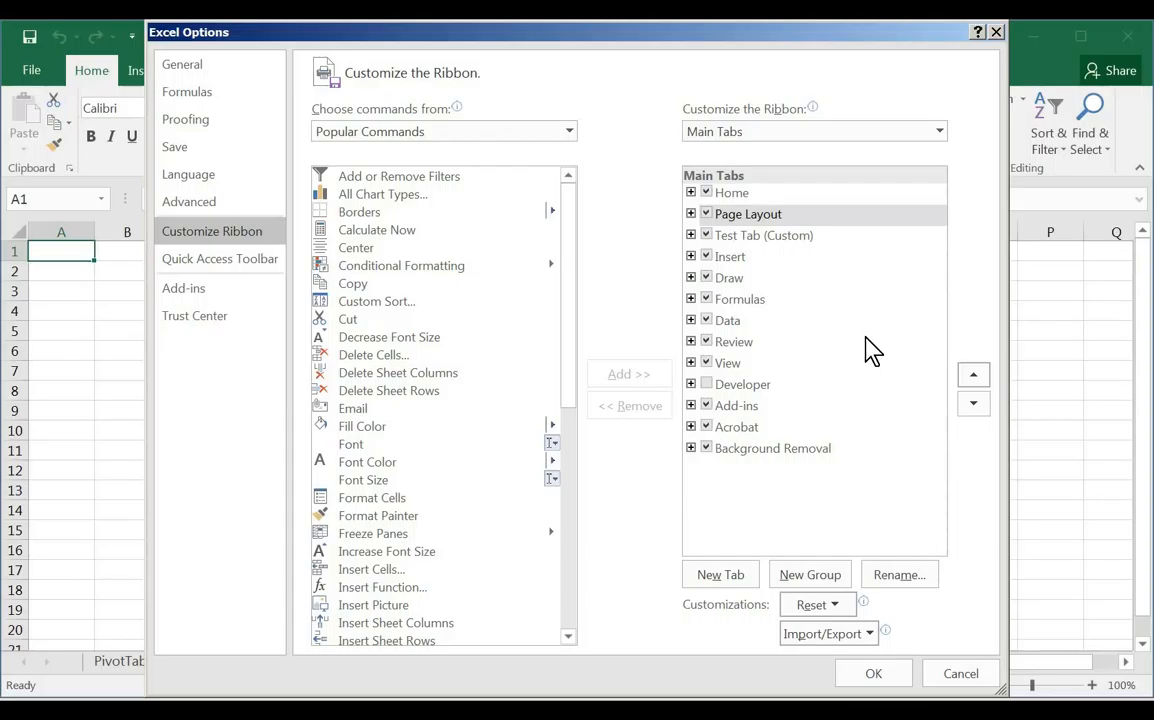
Move the Page Layout tab down two places, between Insert and Draw.
left_click(738, 214)
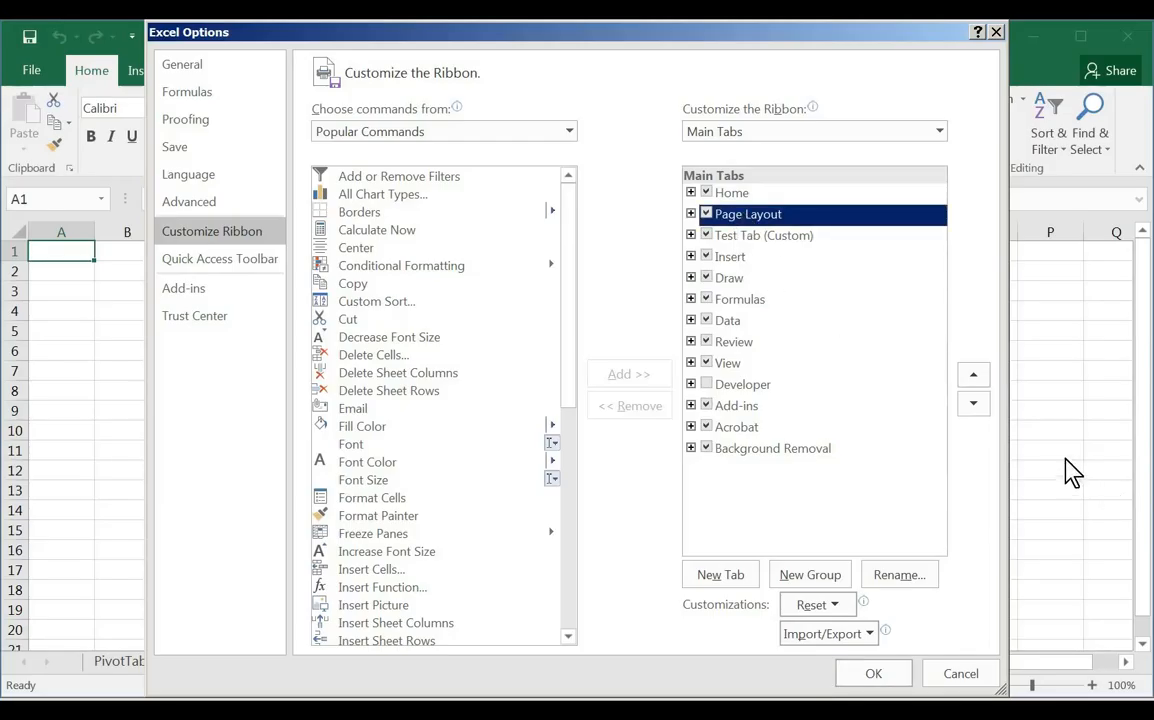
left_click(973, 404)
left_click(973, 404)
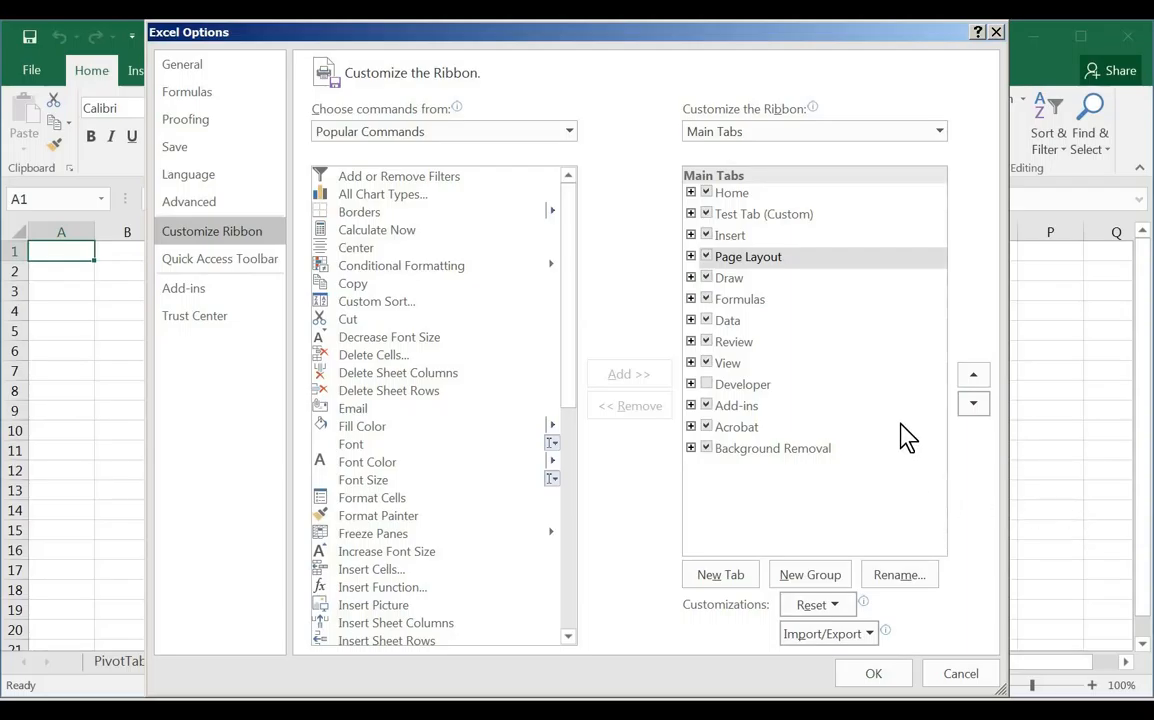
Expand Test Tab, remove its Page Layout Tools group, and select the Test Tab entry.
left_click(691, 215)
left_click(718, 218)
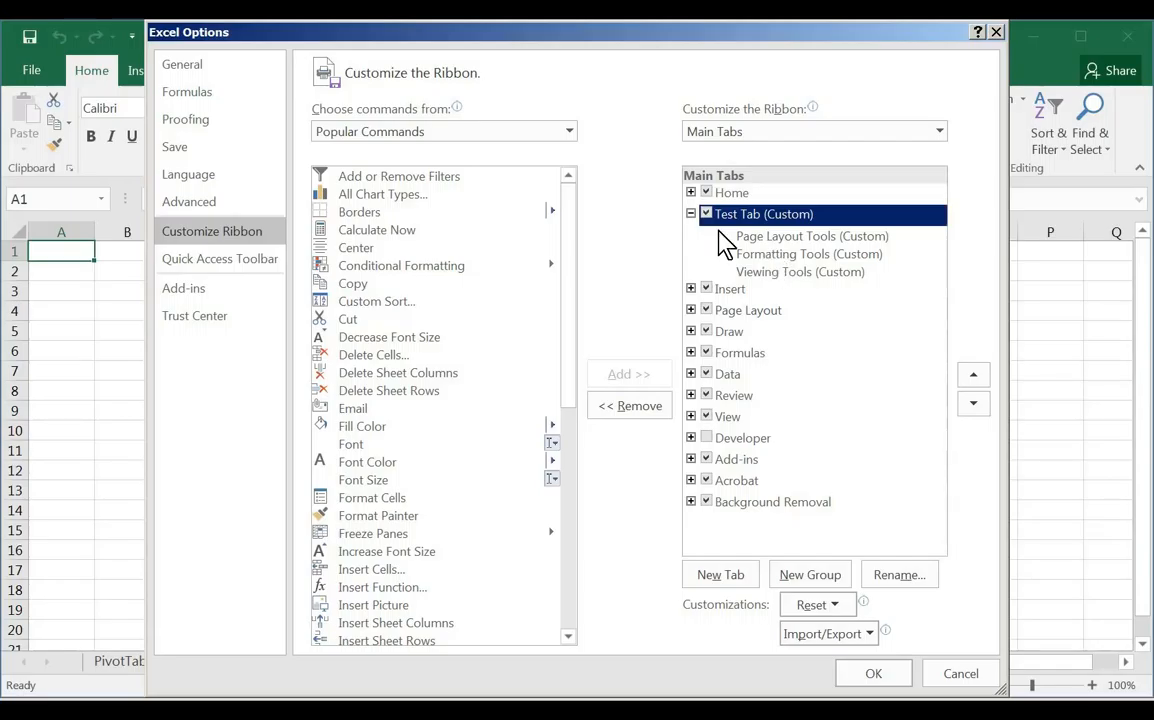
left_click(777, 240)
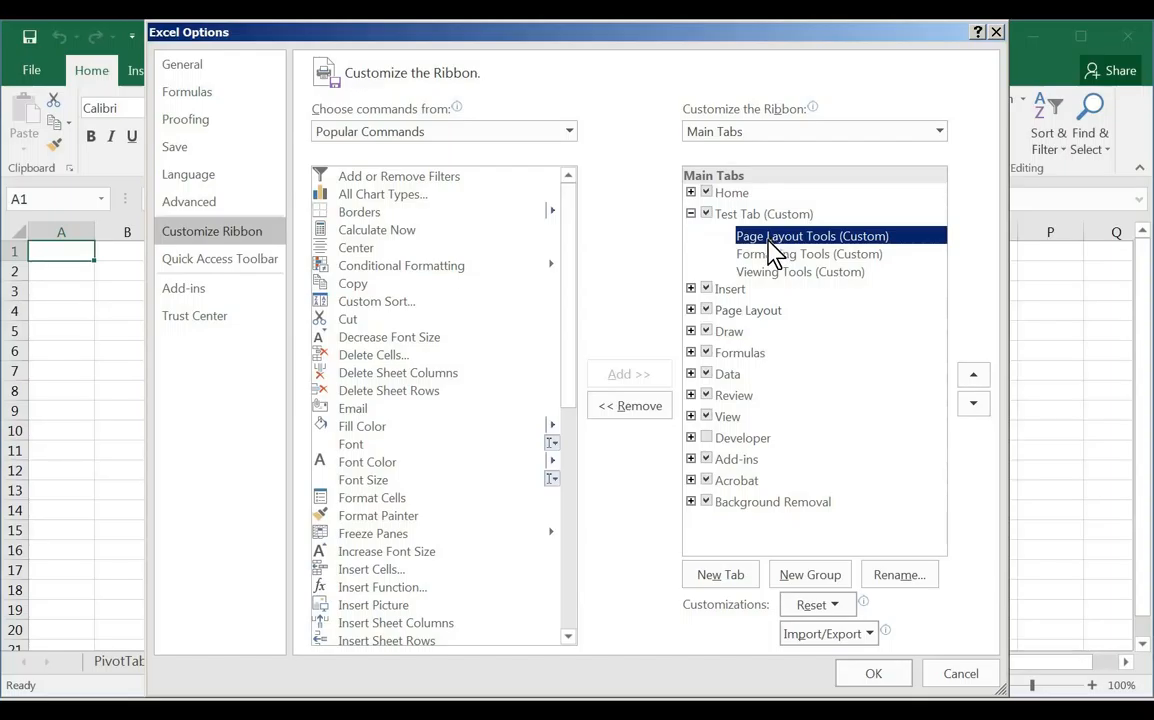
left_click(647, 412)
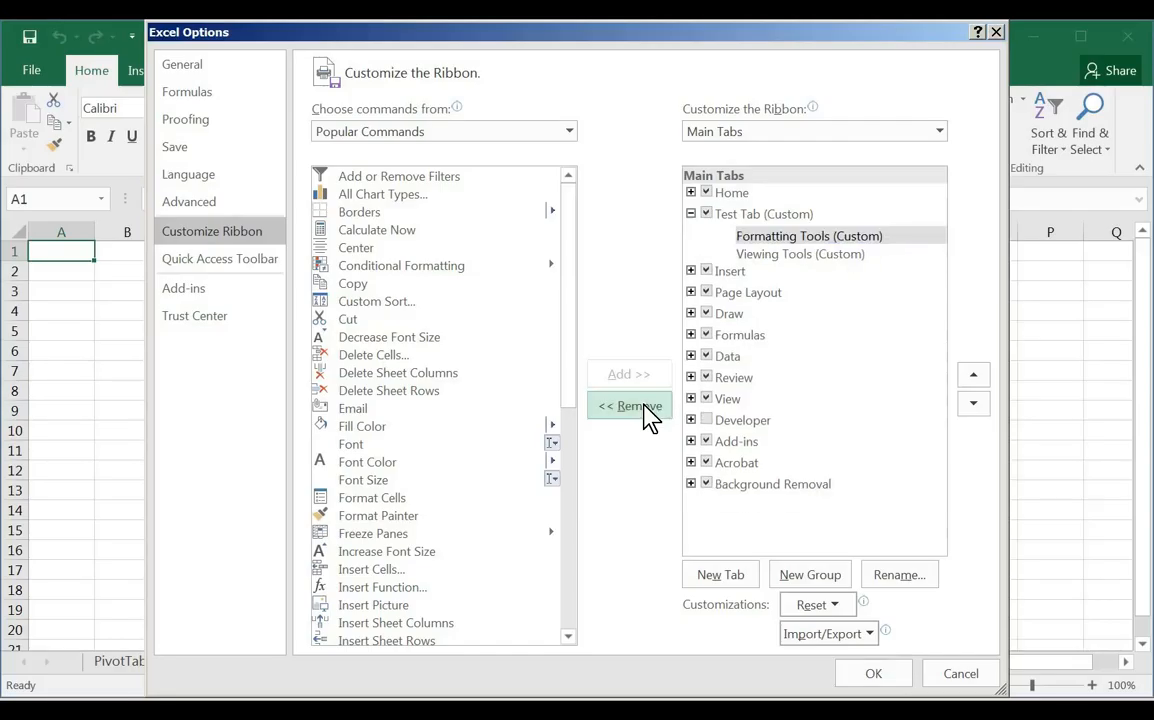
left_click(744, 217)
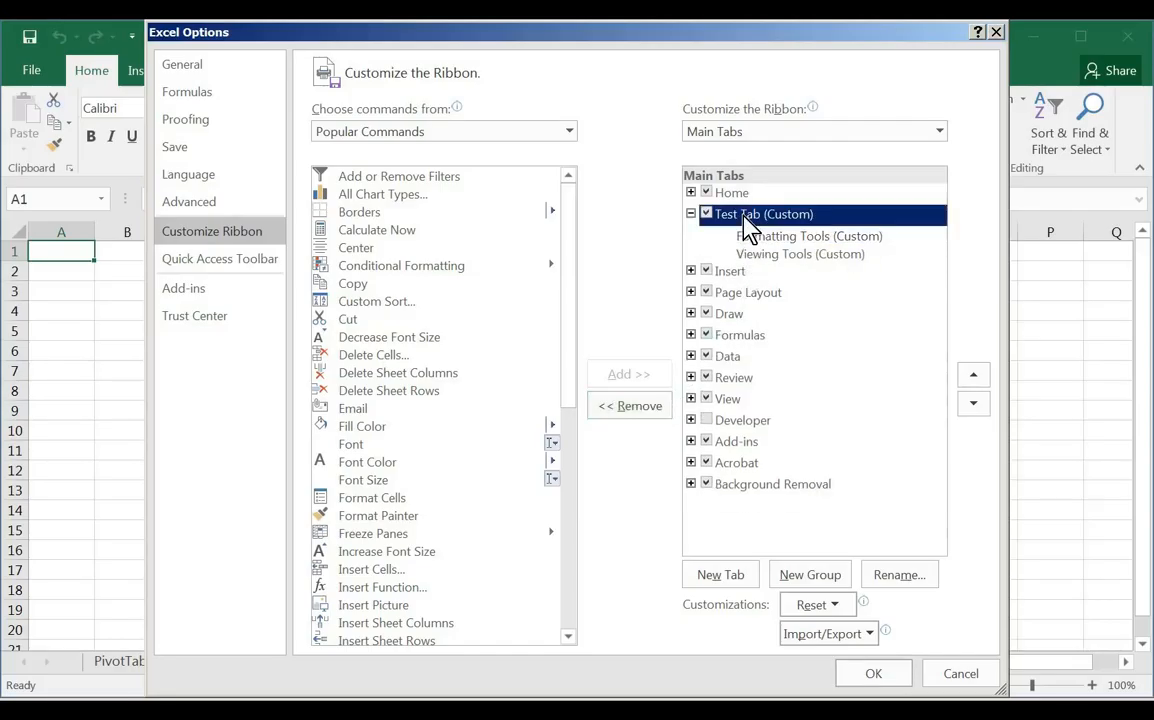
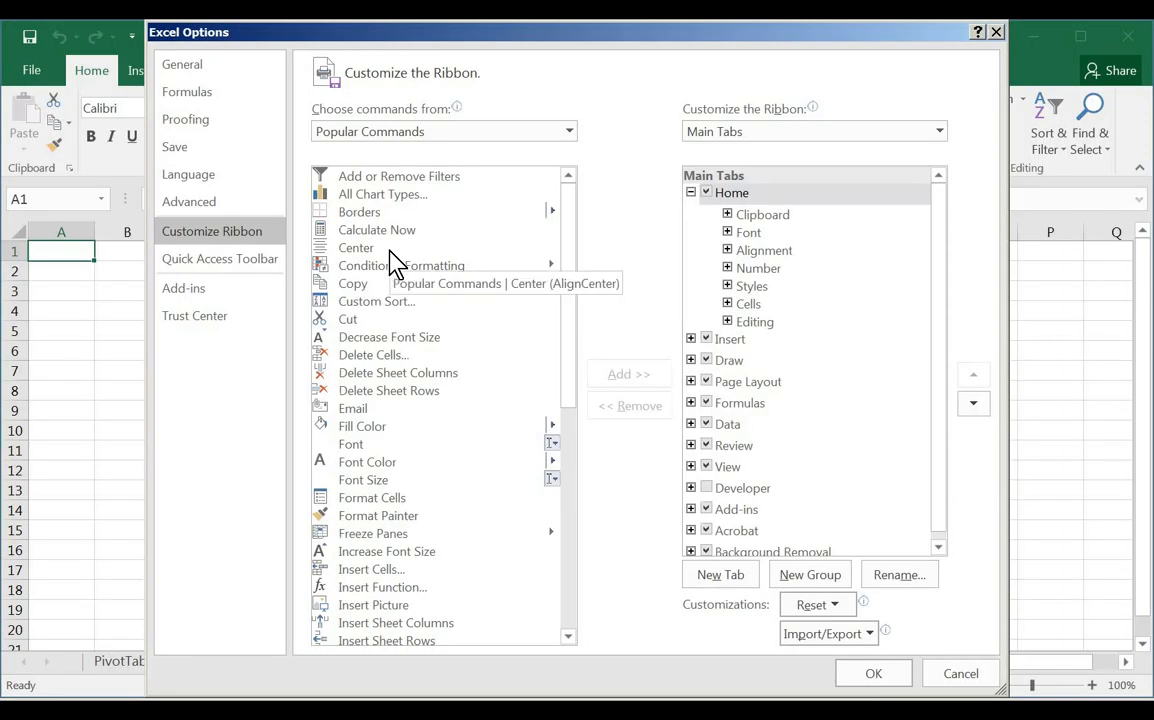
Collapse Home's group list and add a custom tab after Home, named Test Tab.
left_click(691, 193)
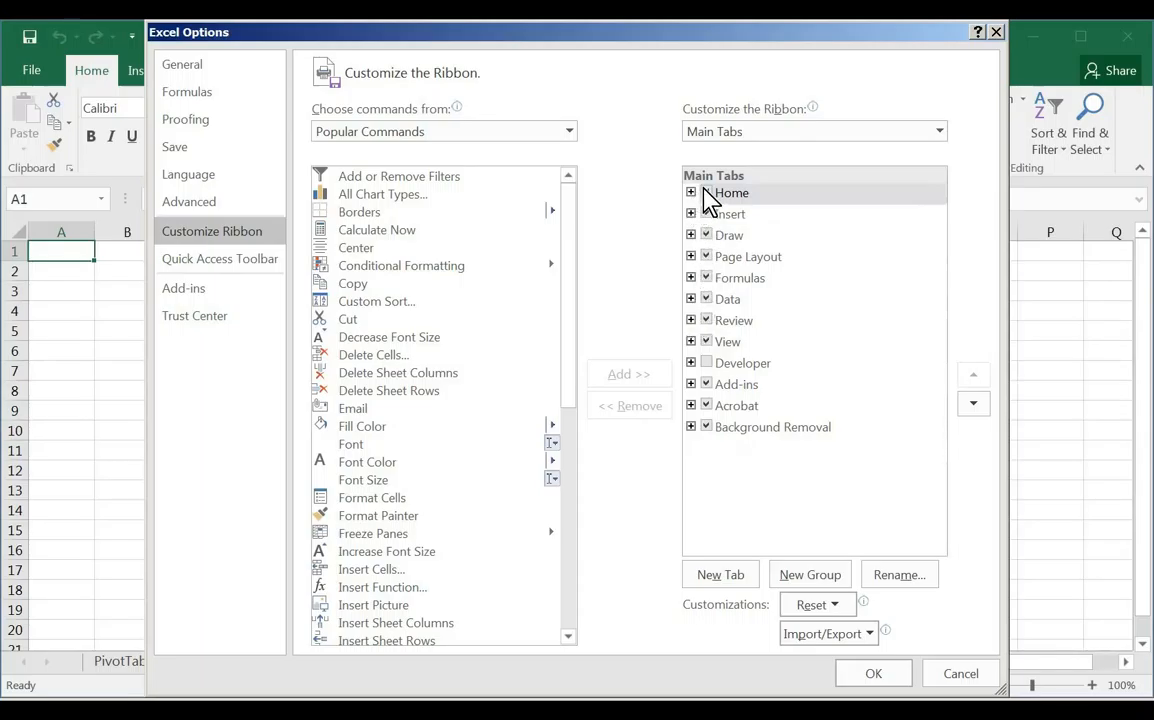
left_click(725, 580)
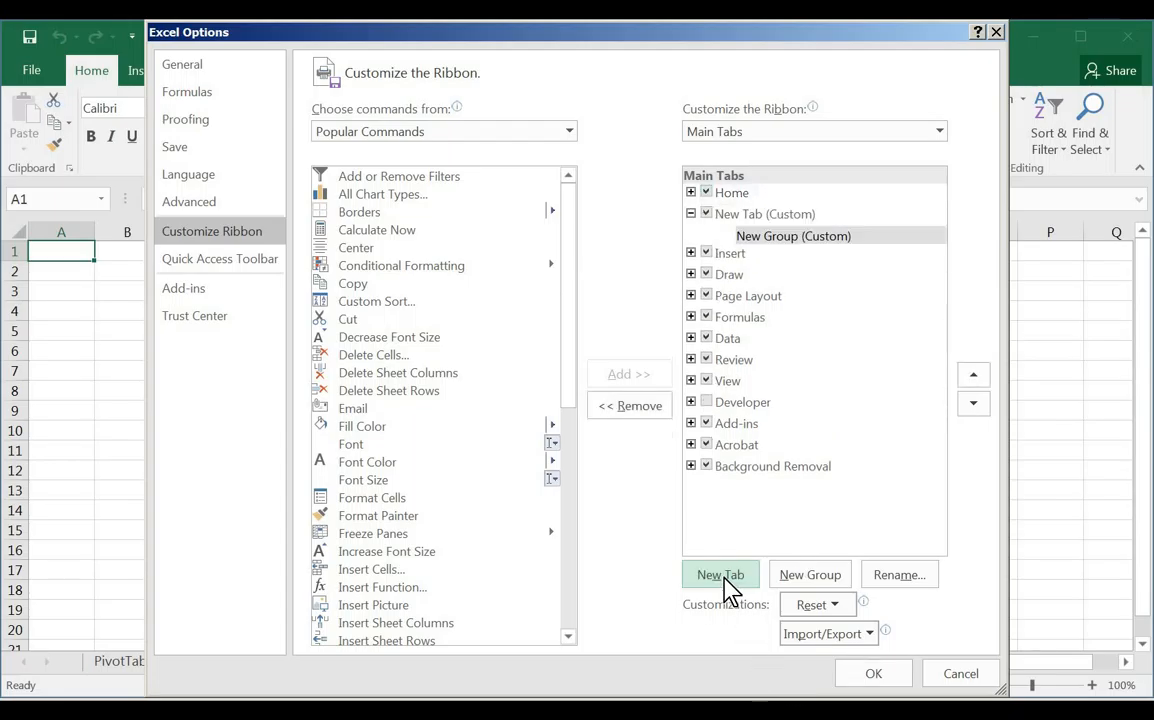
left_click(755, 216)
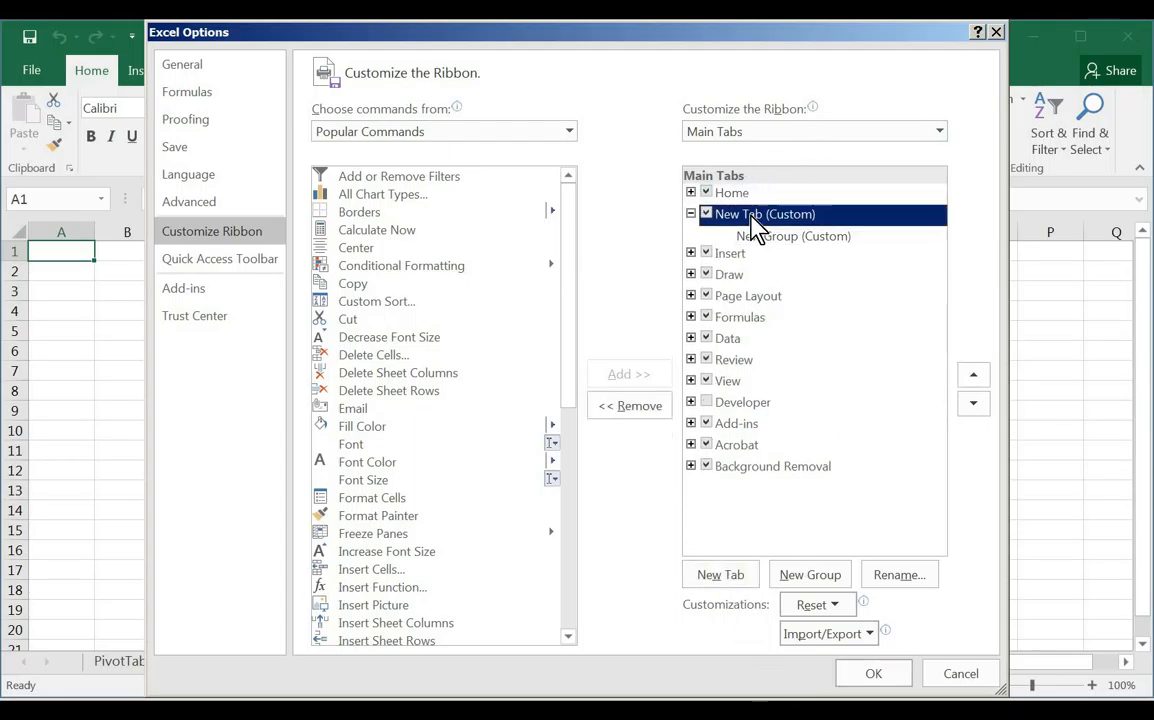
left_click(898, 576)
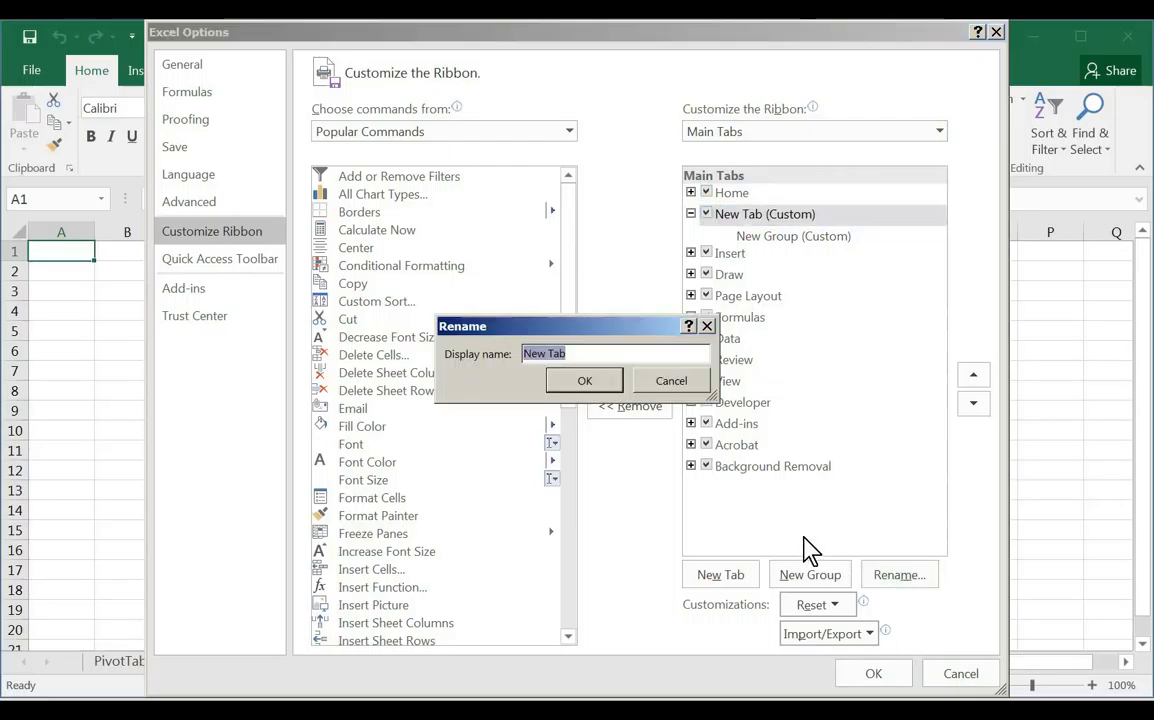
type("Test Tab")
key("Return")
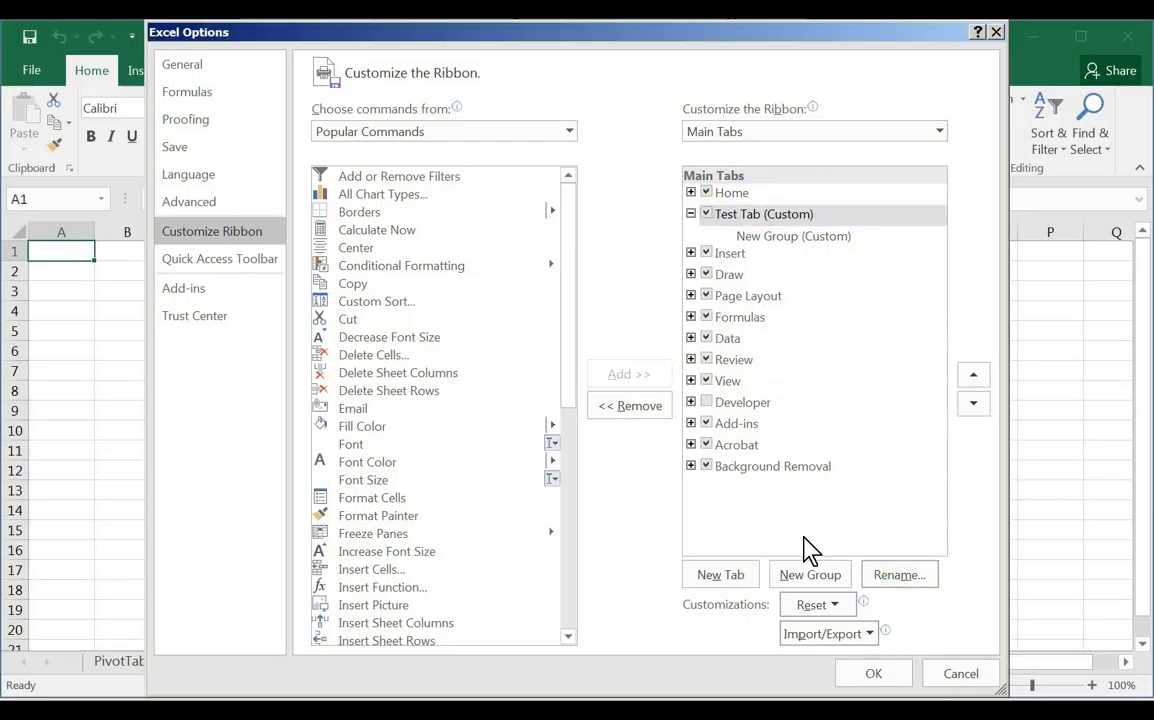
Rename the new custom group in Test Tab as Formatting Tools.
left_click(750, 238)
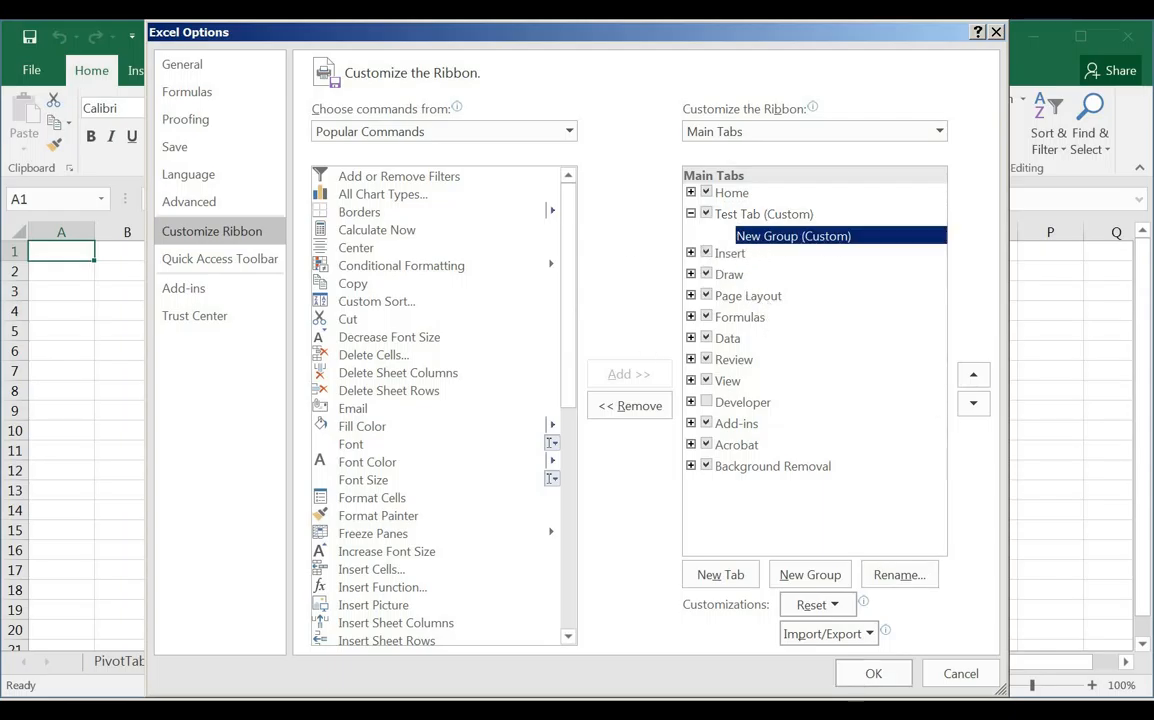
left_click(912, 584)
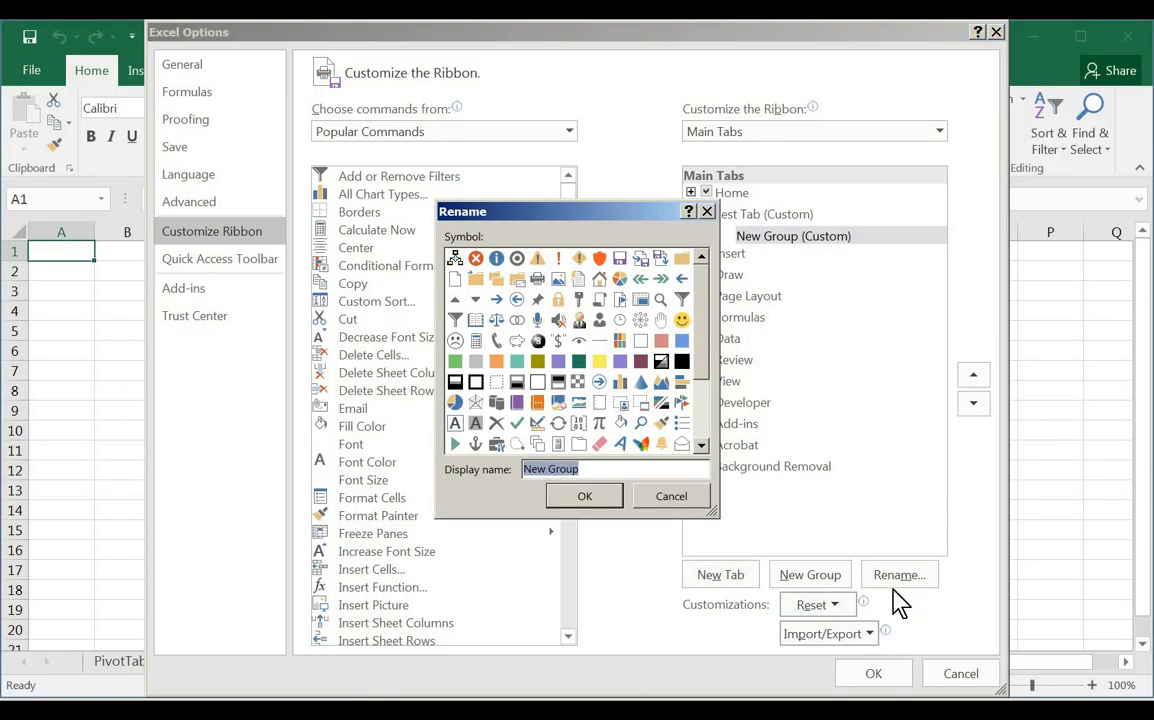
type("Formatt")
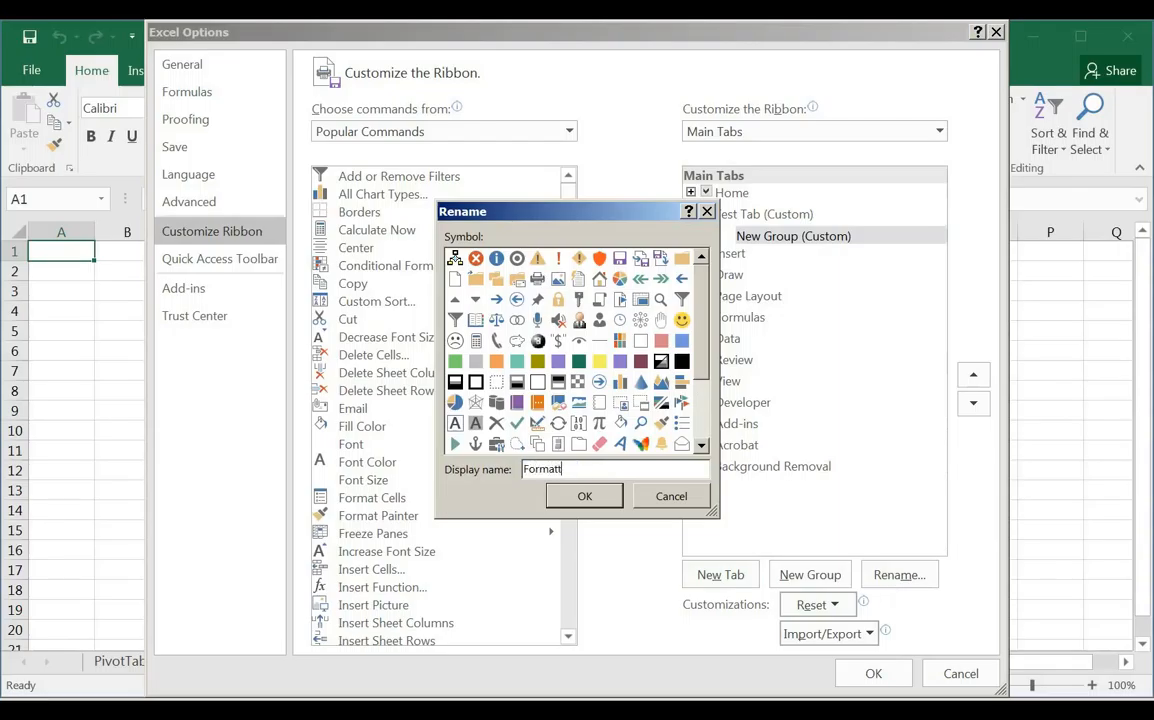
type("ing Tools")
key("Return")
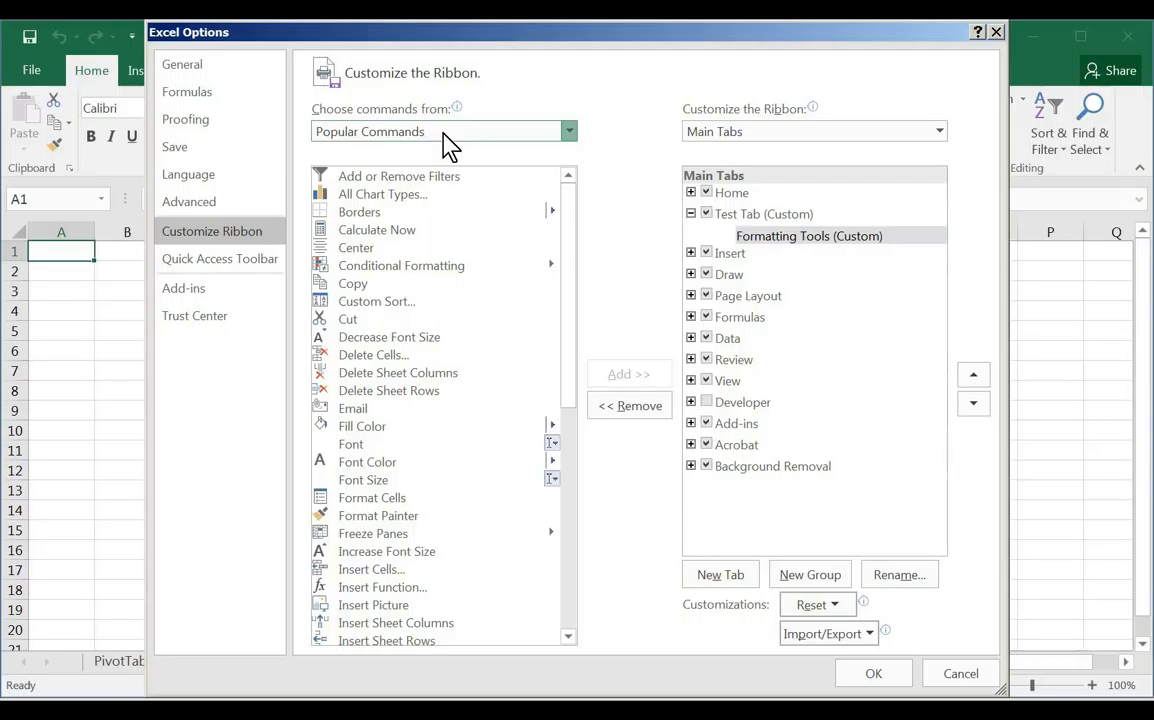
Set the command source to All Commands and look through the start of the alphabetical list.
left_click(399, 193)
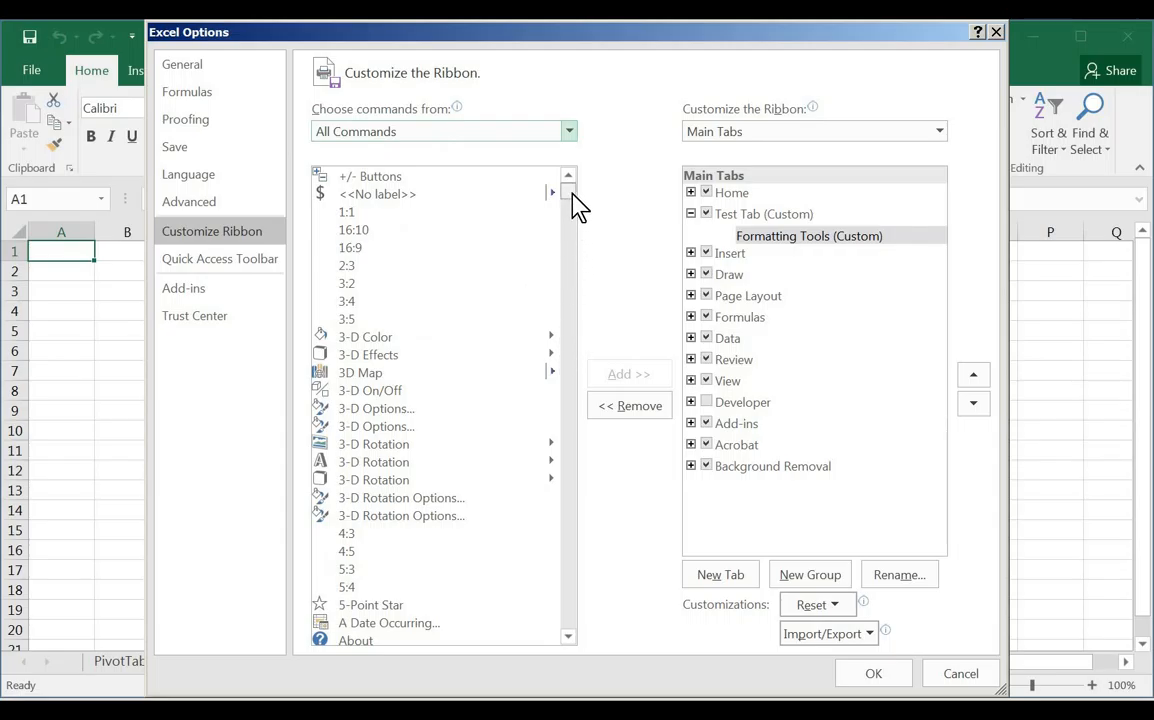
scroll(570, 205, "down", 19)
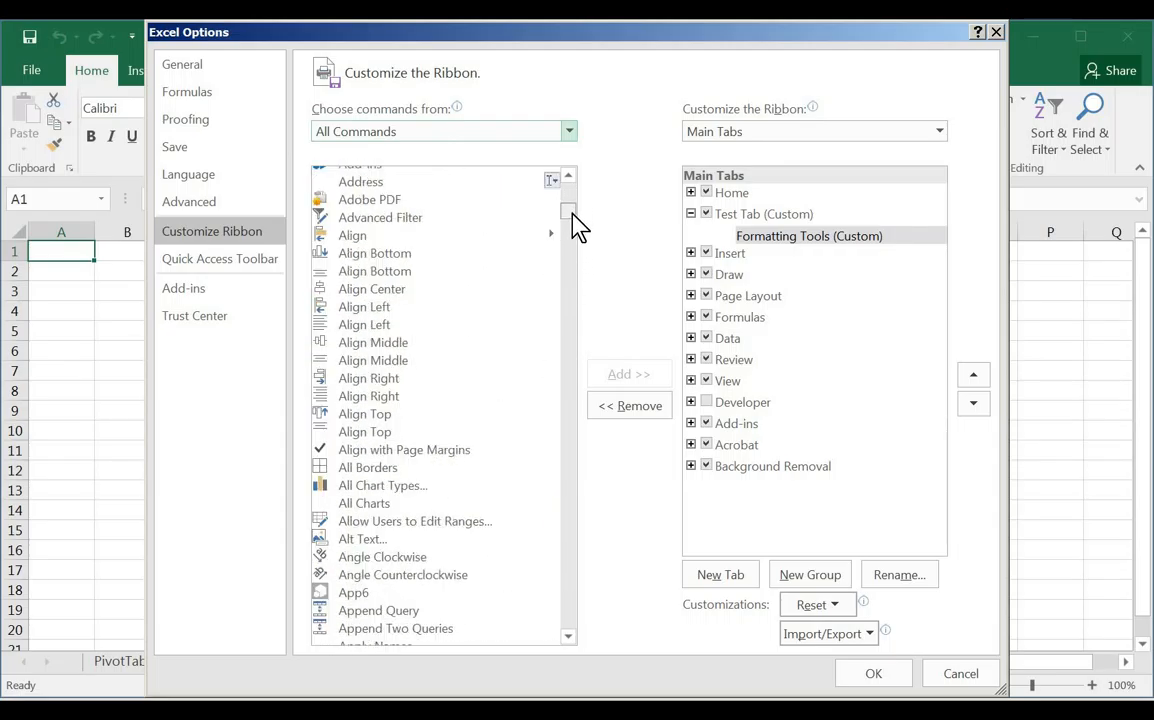
scroll(574, 214, "up", 20)
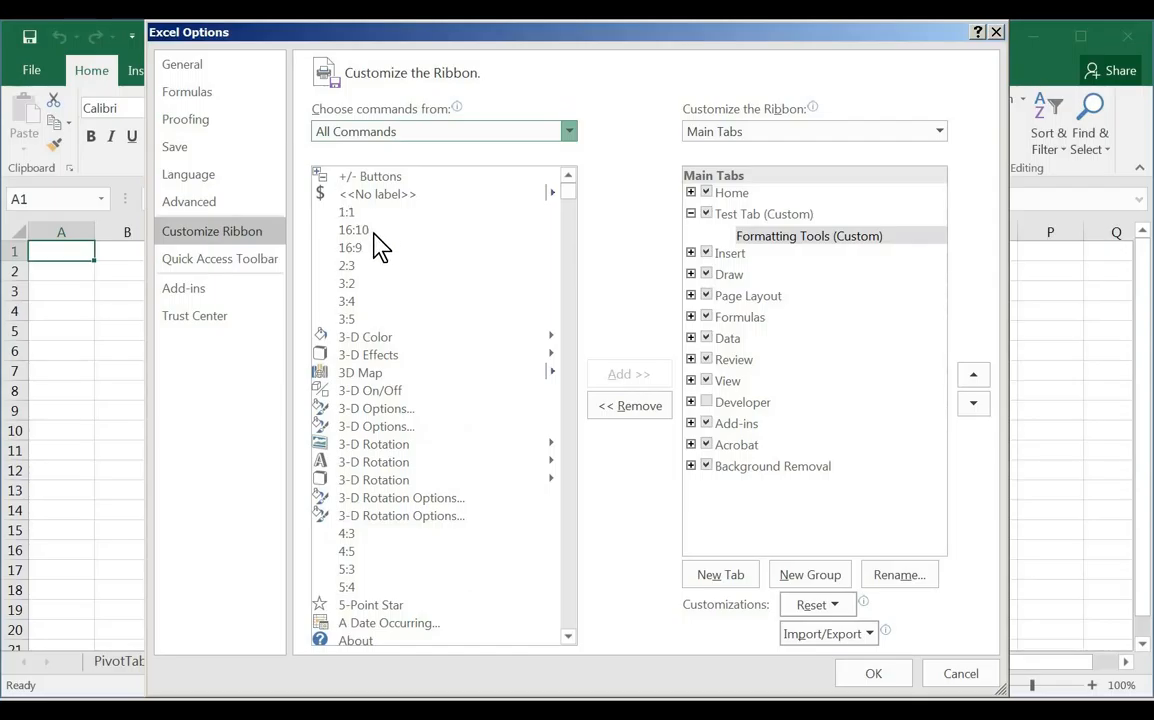
Set the command source to Main Tabs and examine the commands under Home's Alignment group, including its Orientation options.
left_click(350, 275)
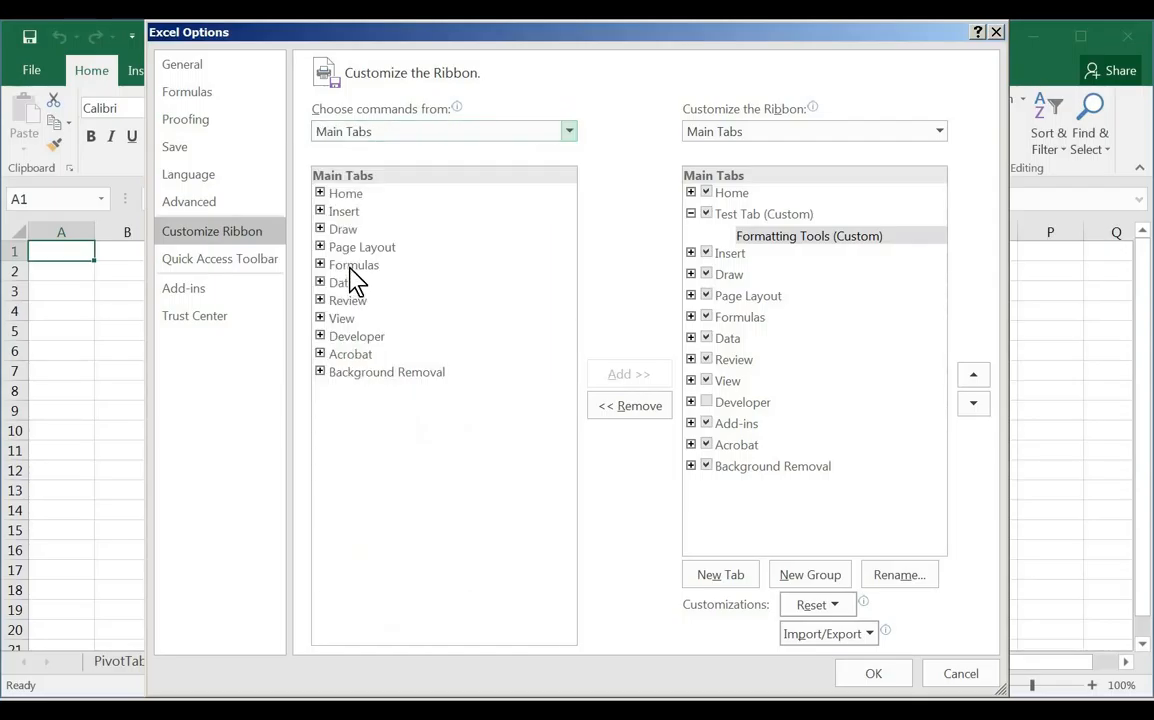
left_click(322, 193)
left_click(320, 193)
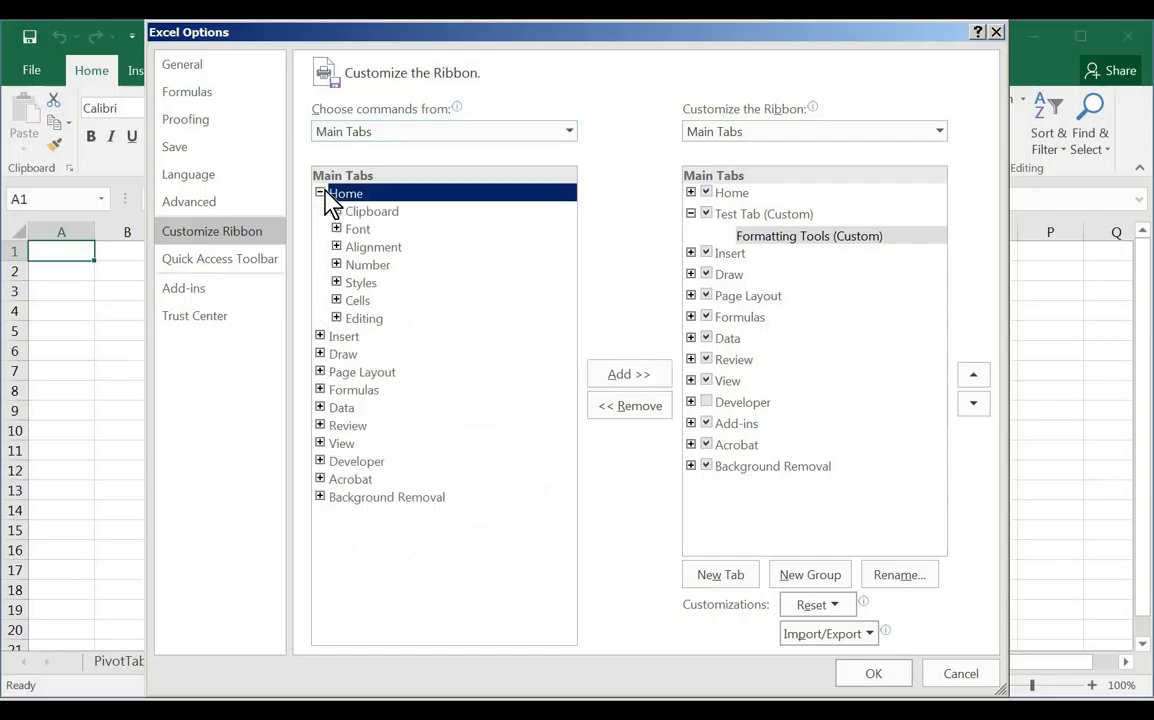
left_click(336, 247)
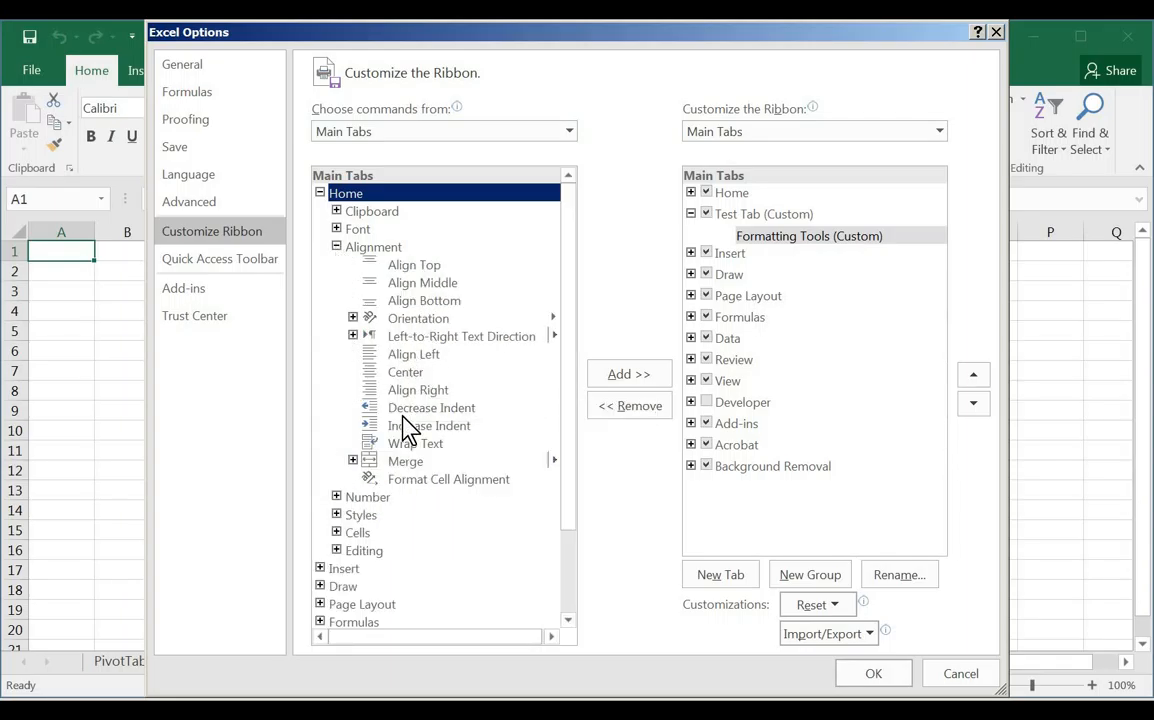
left_click(353, 318)
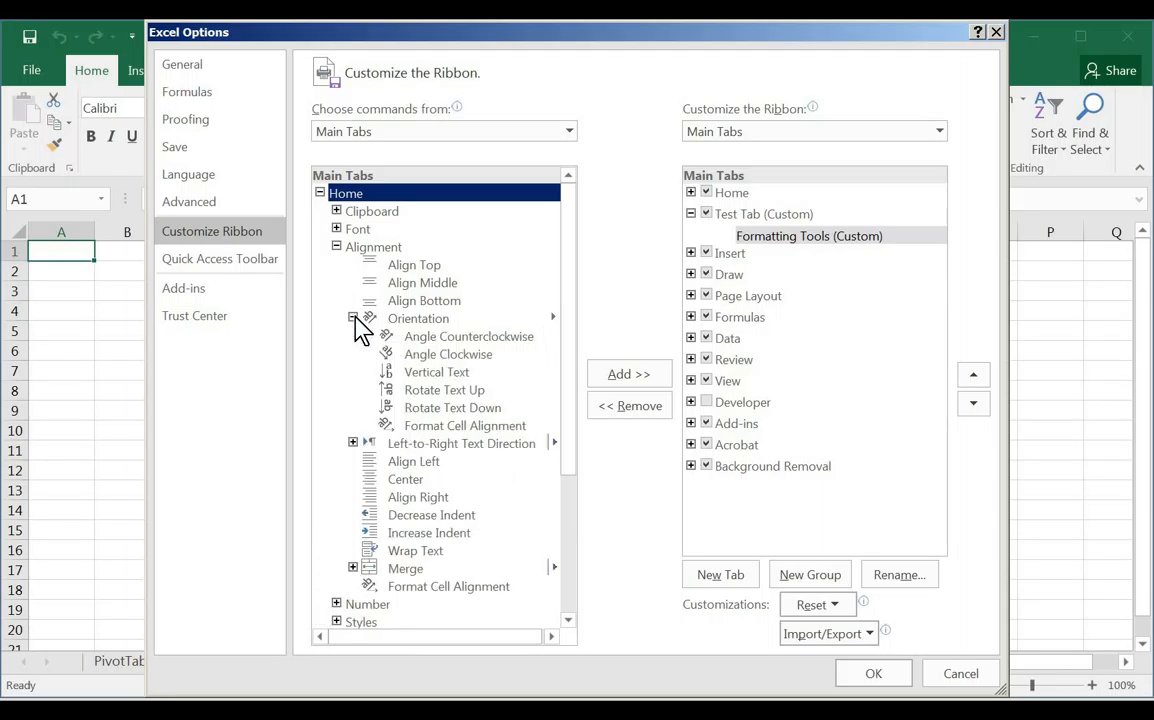
left_click(440, 338)
left_click(450, 373)
left_click(452, 391)
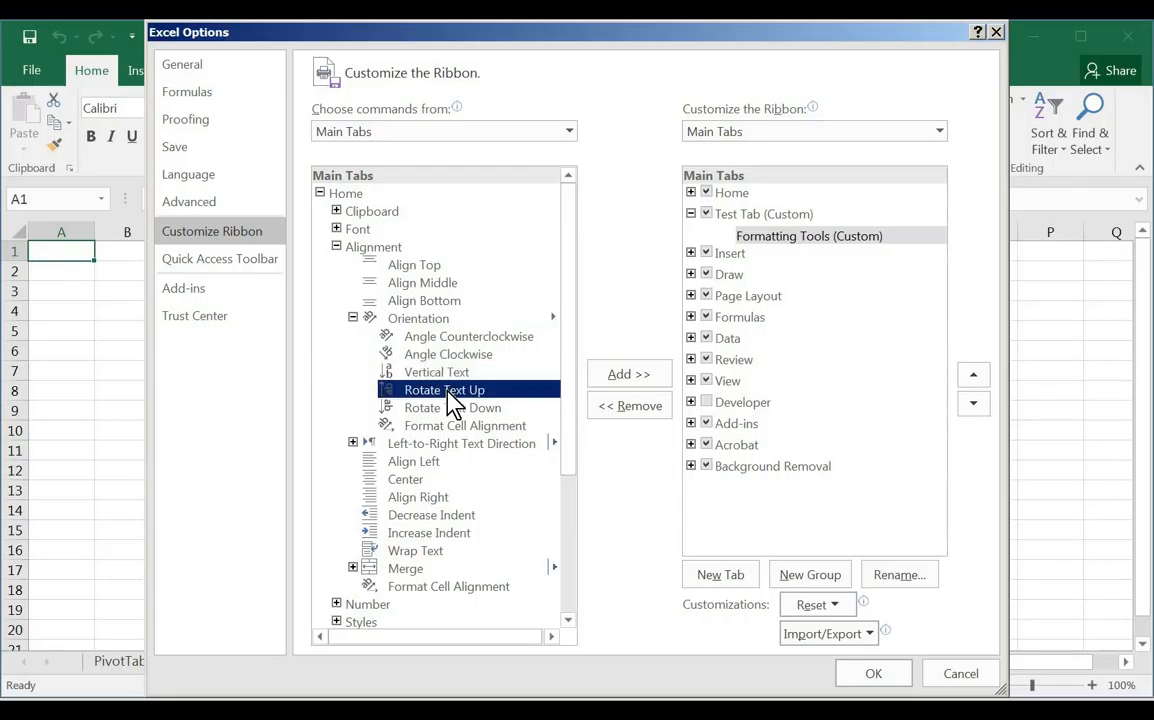
Switch the command source to Popular Commands and add Custom Sort to Test Tab's Formatting Tools group.
left_click(526, 131)
left_click(425, 155)
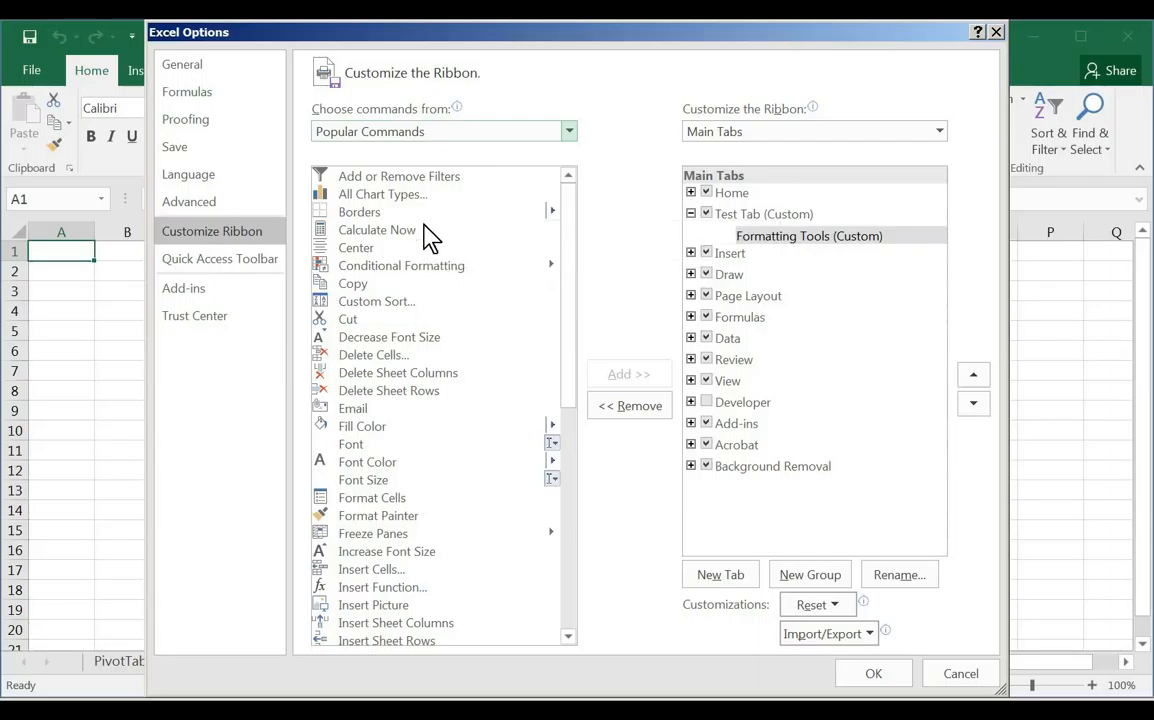
left_click(773, 240)
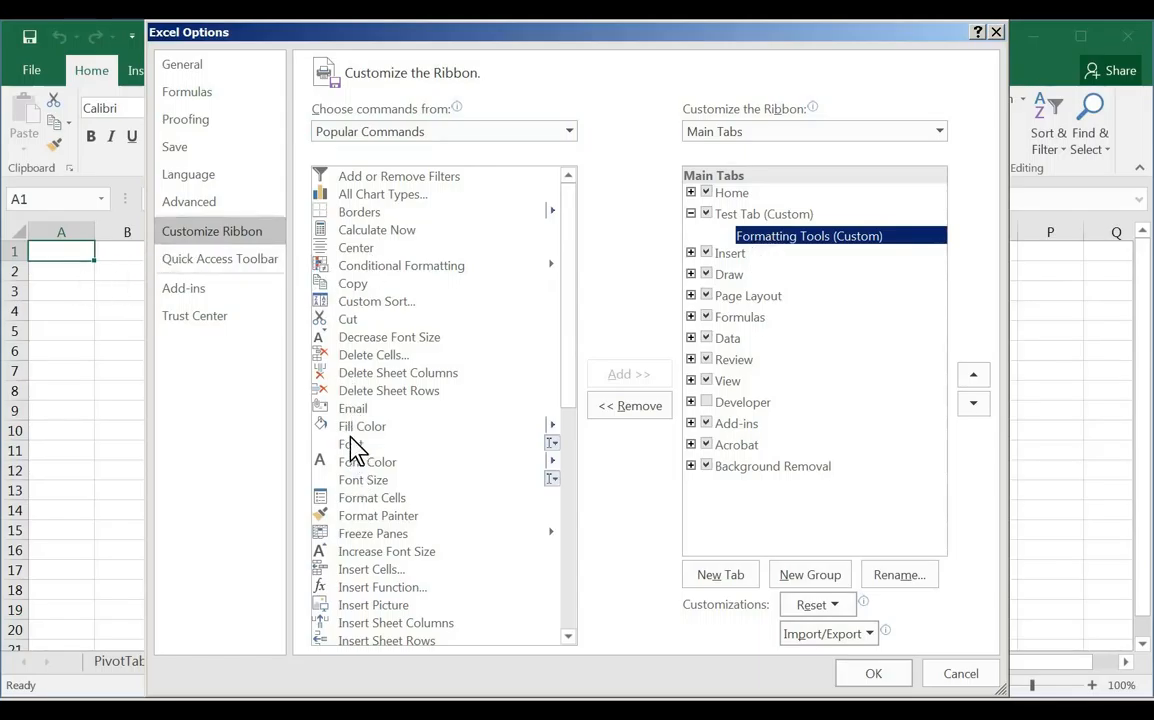
left_click(362, 303)
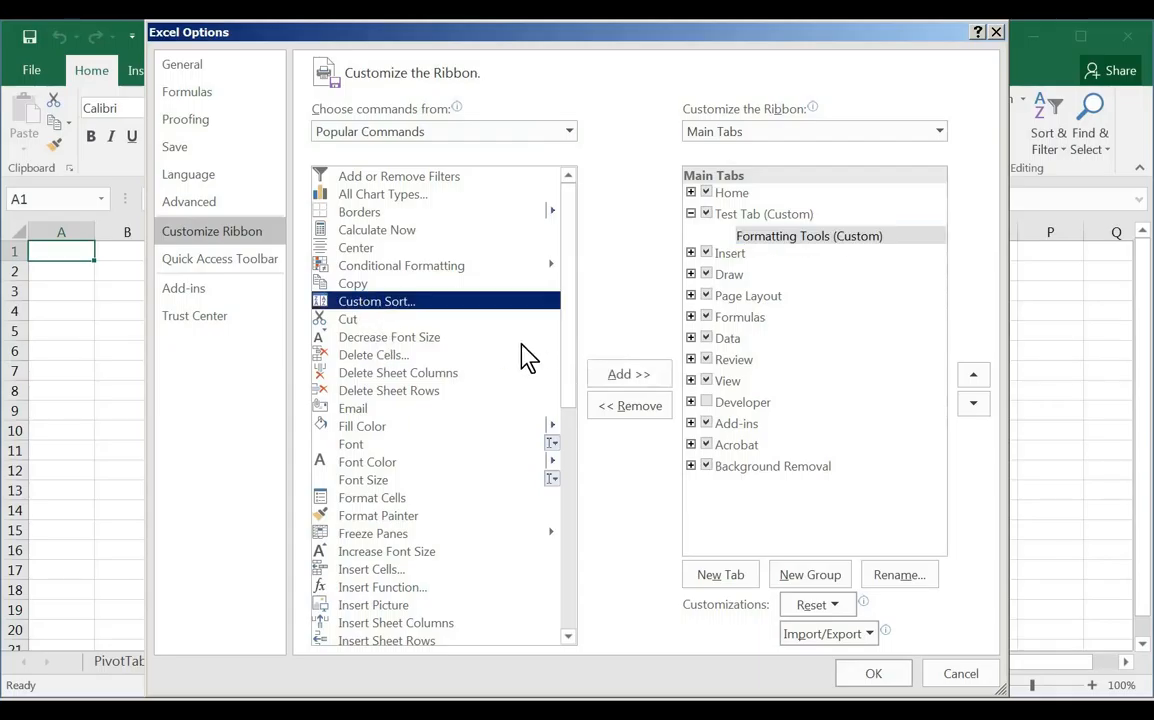
left_click(638, 378)
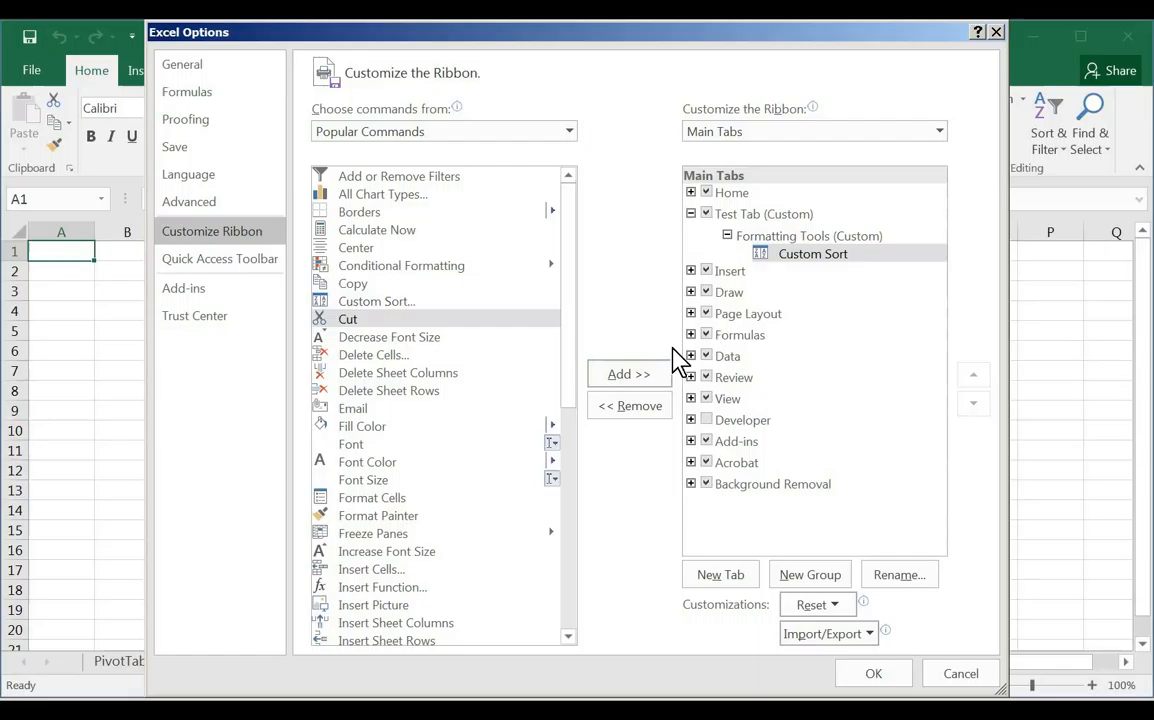
Add Font Color, Format Painter and Increase Font Size to the Formatting Tools group, and apply the ribbon changes.
left_click(800, 240)
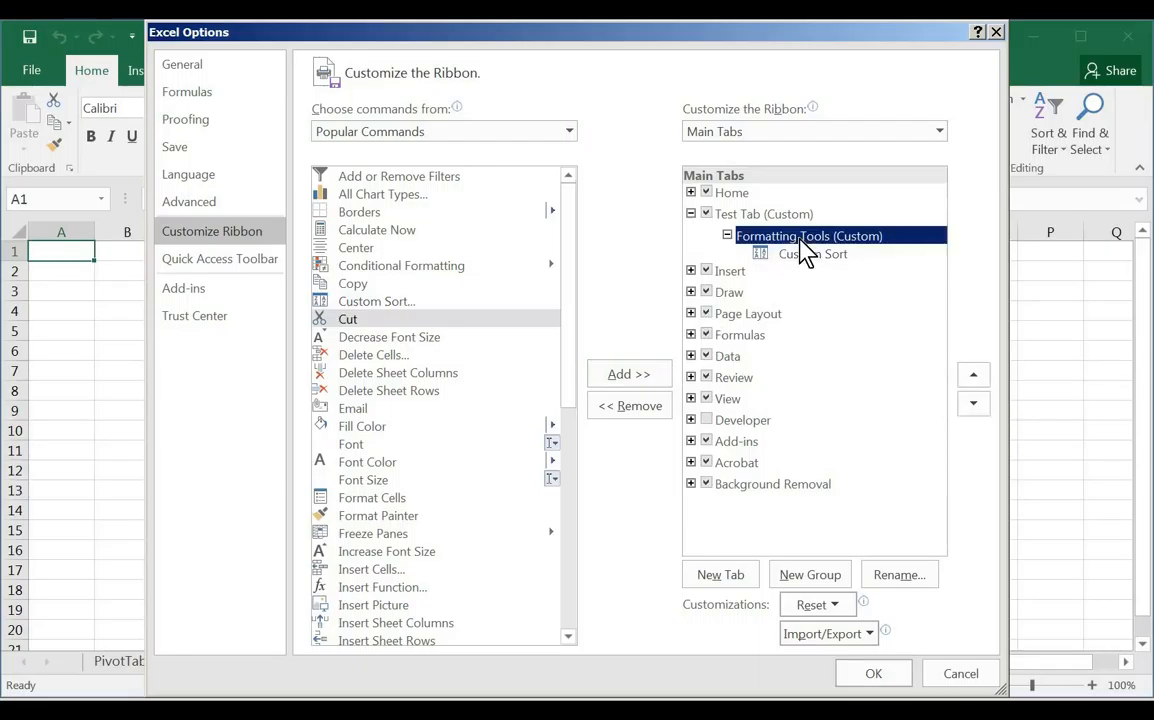
left_click(364, 463)
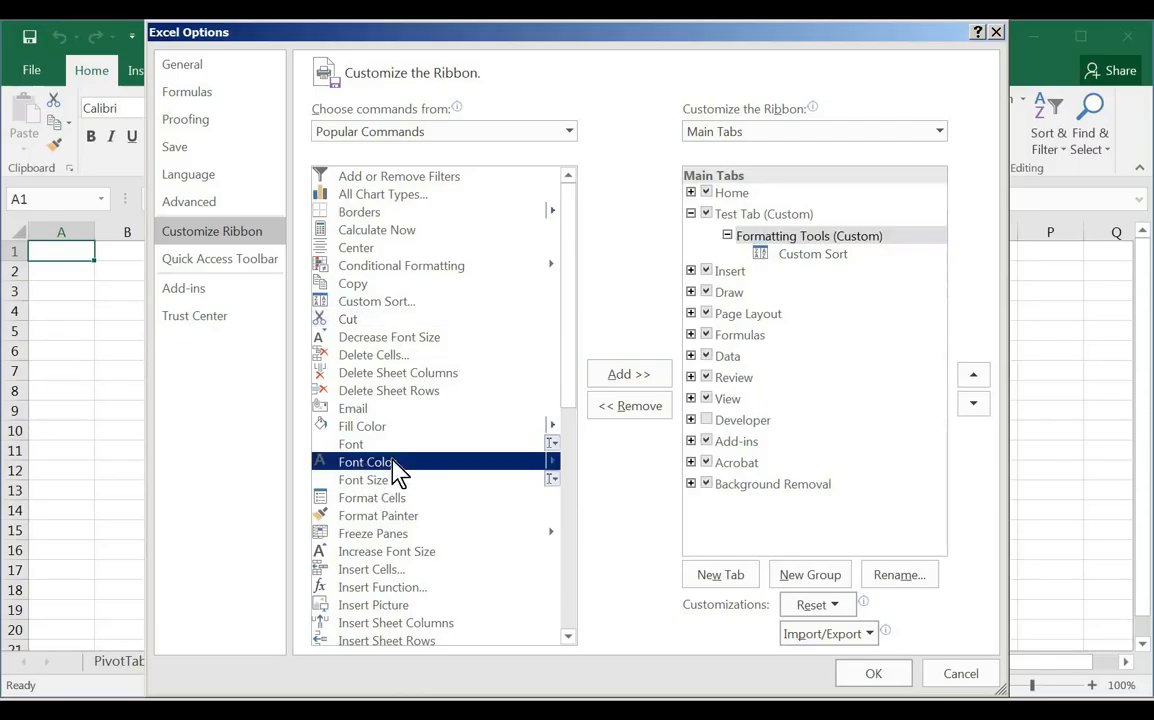
left_click(637, 378)
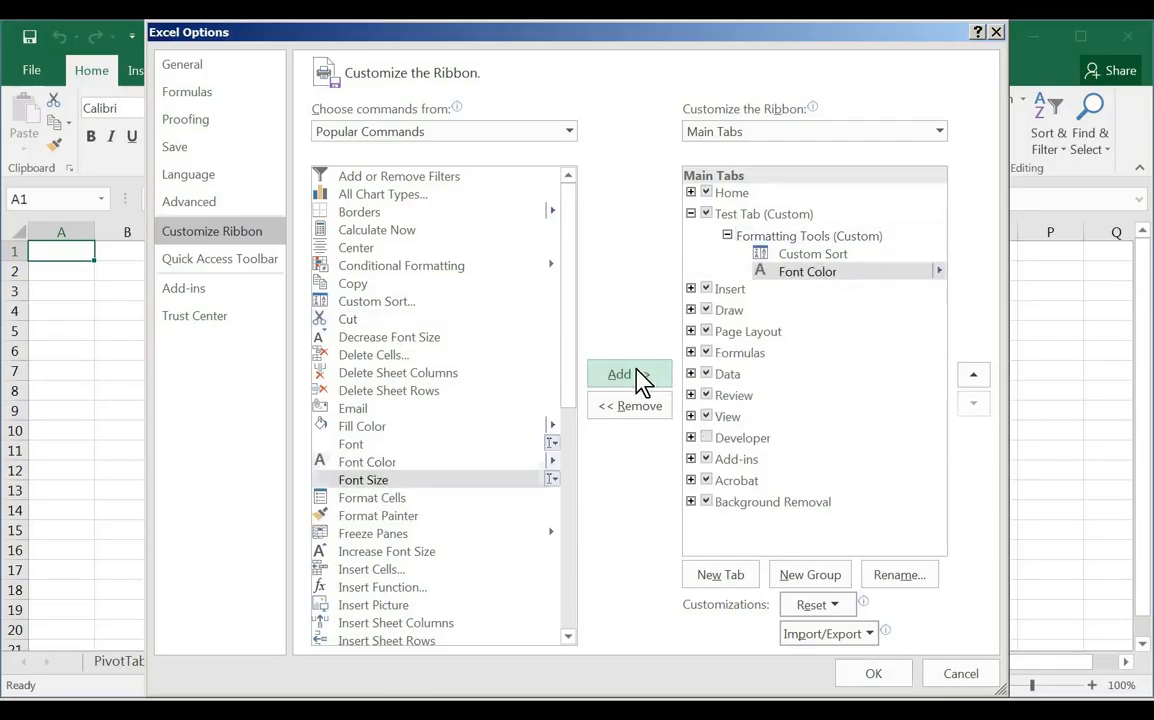
left_click(356, 516)
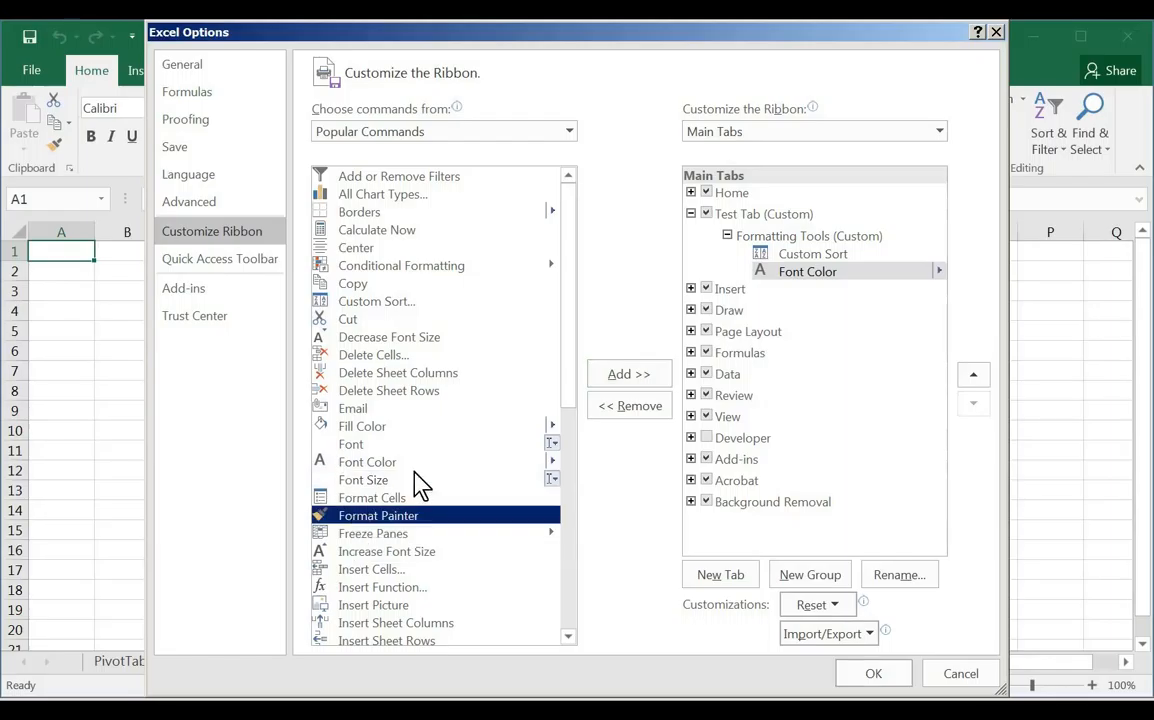
left_click(645, 376)
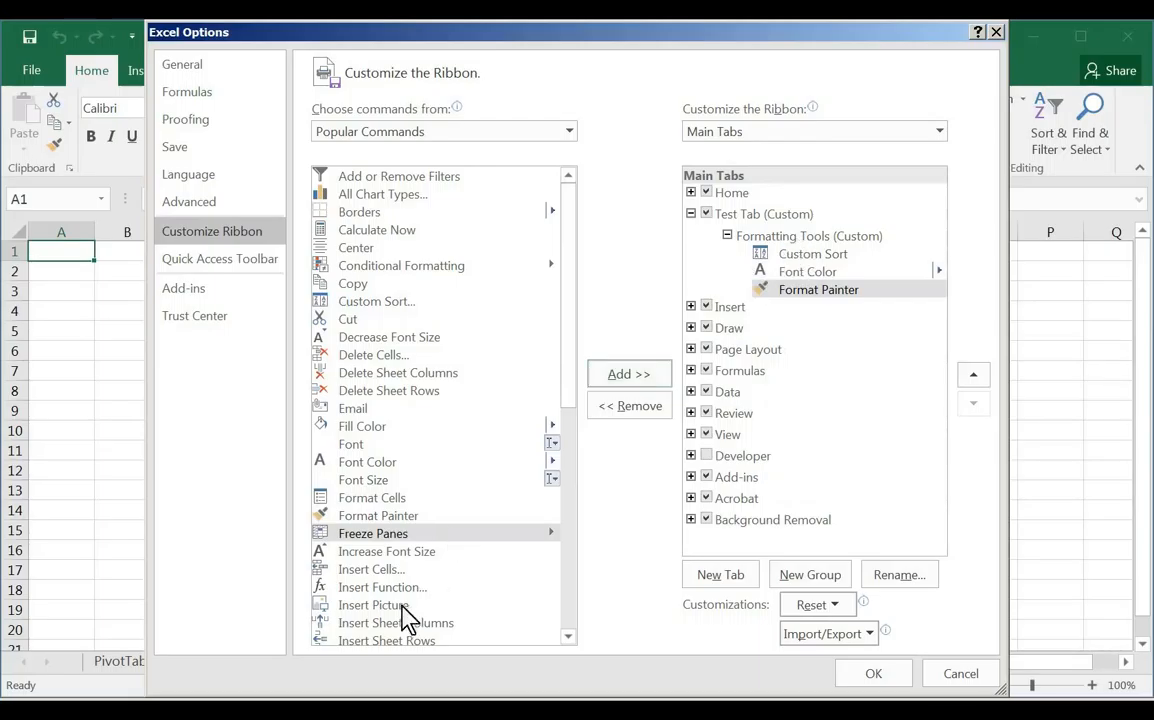
left_click(371, 552)
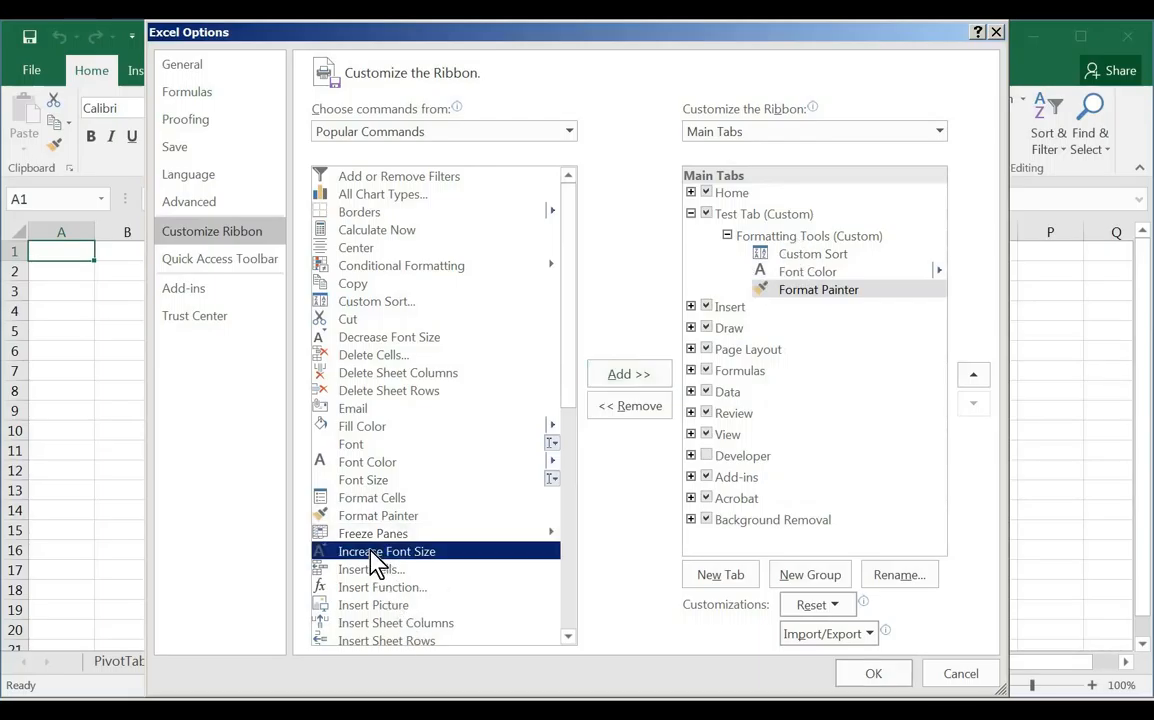
left_click(630, 380)
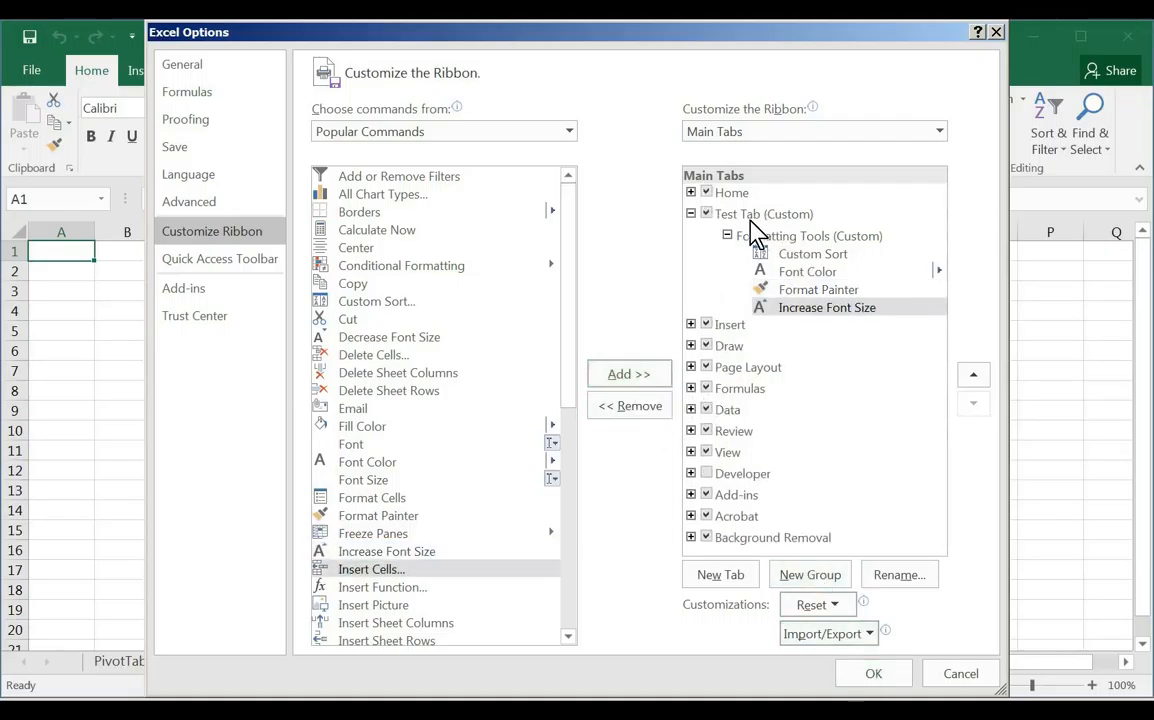
left_click(872, 676)
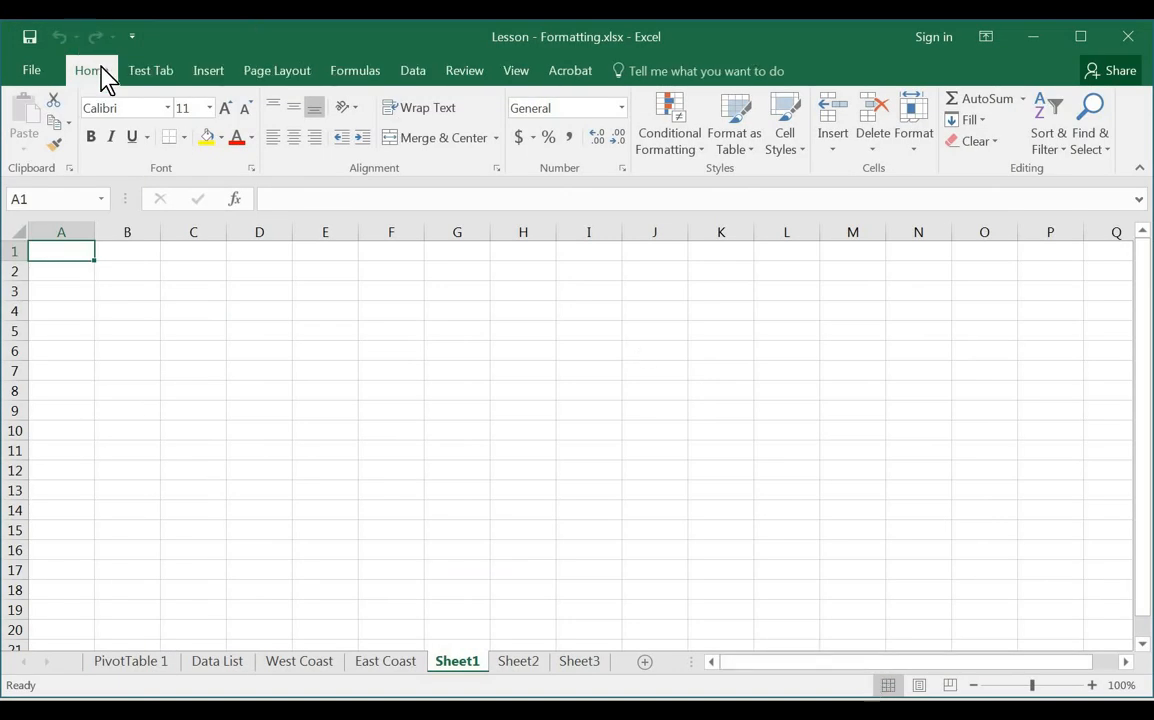
Show Test Tab on the ribbon, reopen the ribbon customization, and expand its Formatting Tools group.
left_click(153, 73)
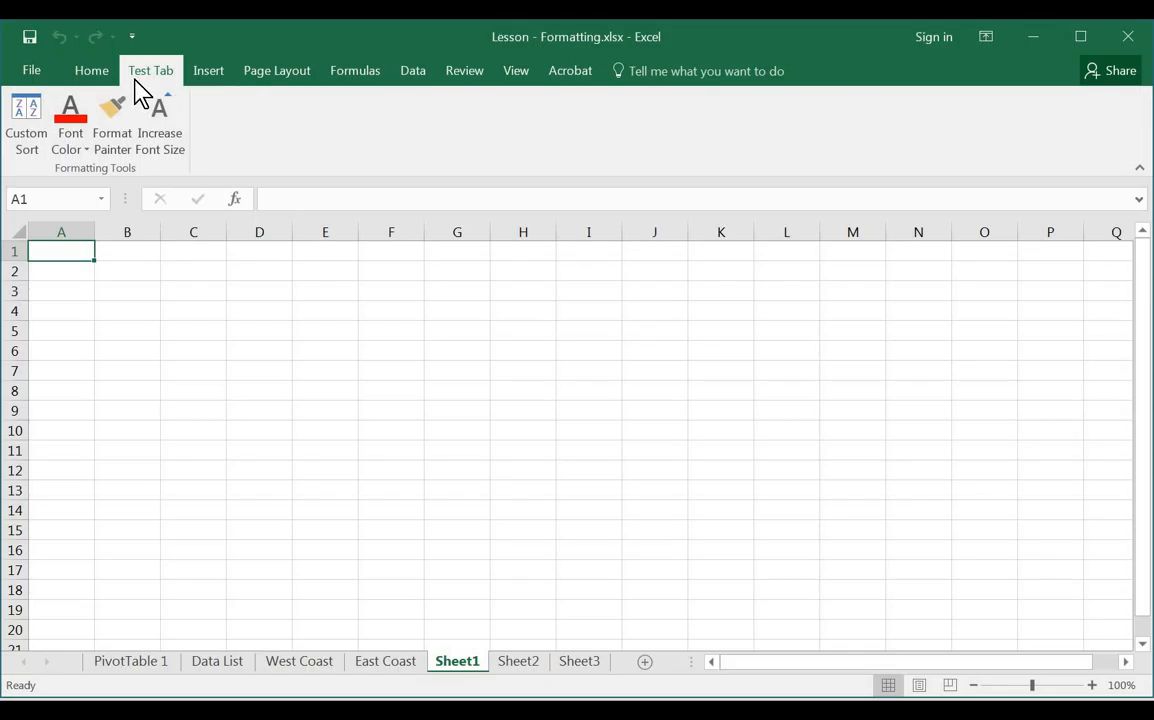
right_click(131, 117)
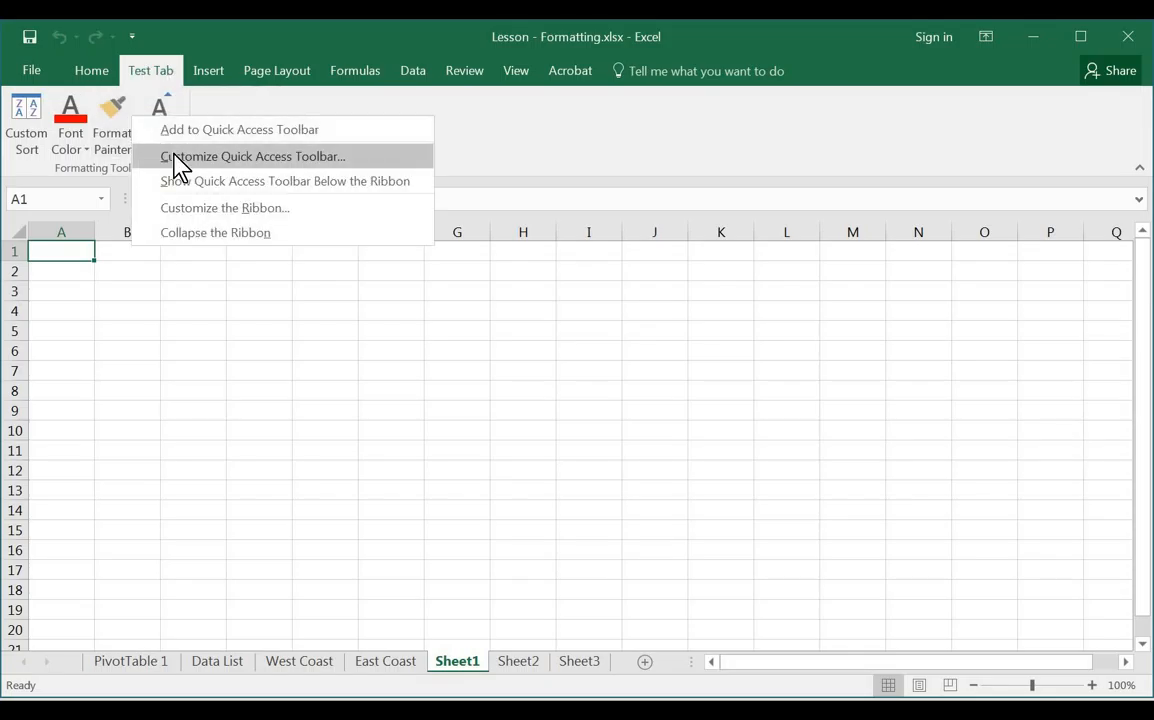
left_click(204, 208)
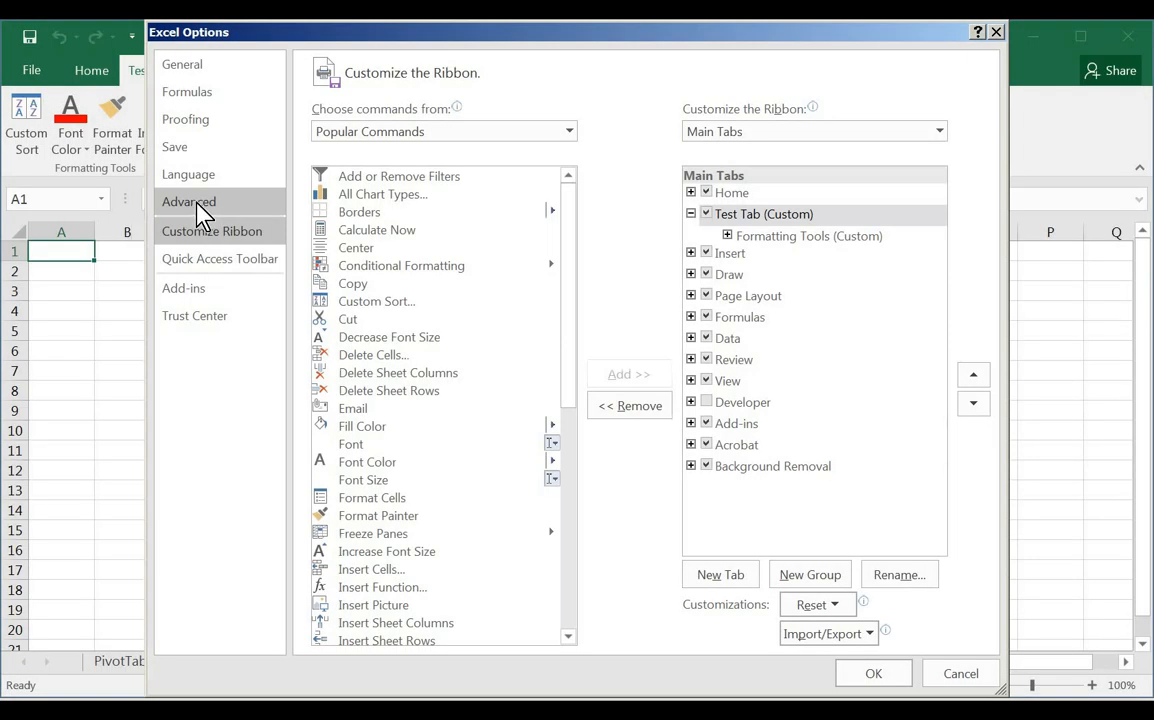
left_click(727, 235)
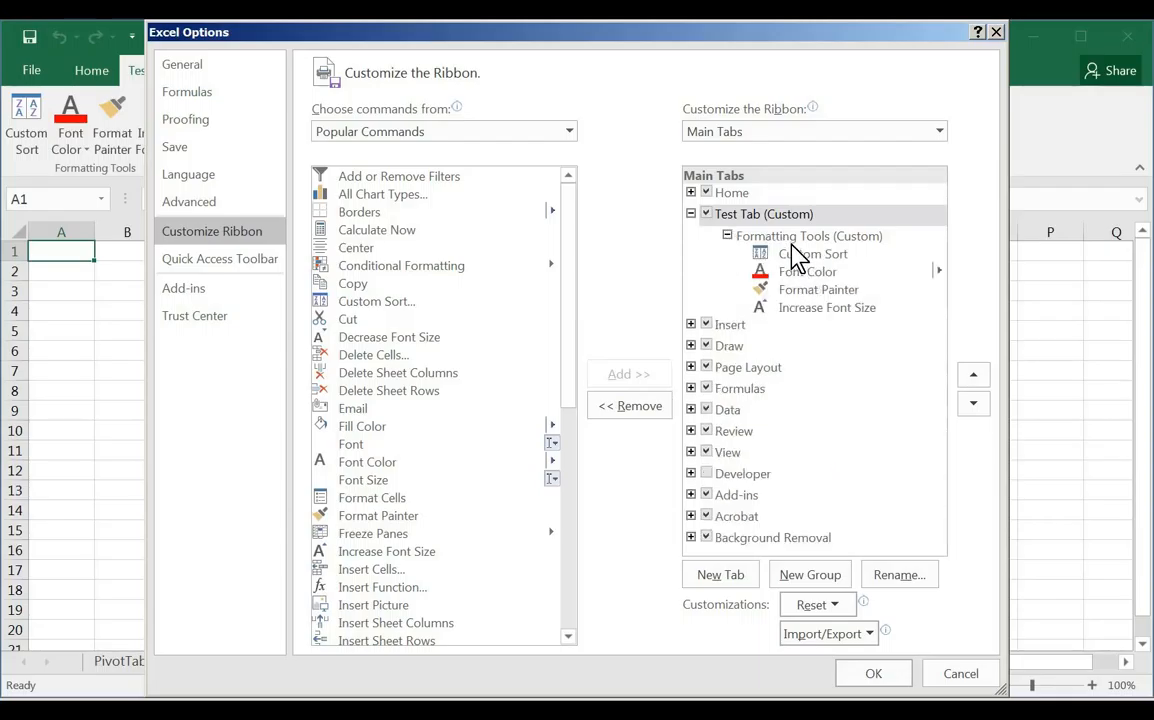
left_click(787, 238)
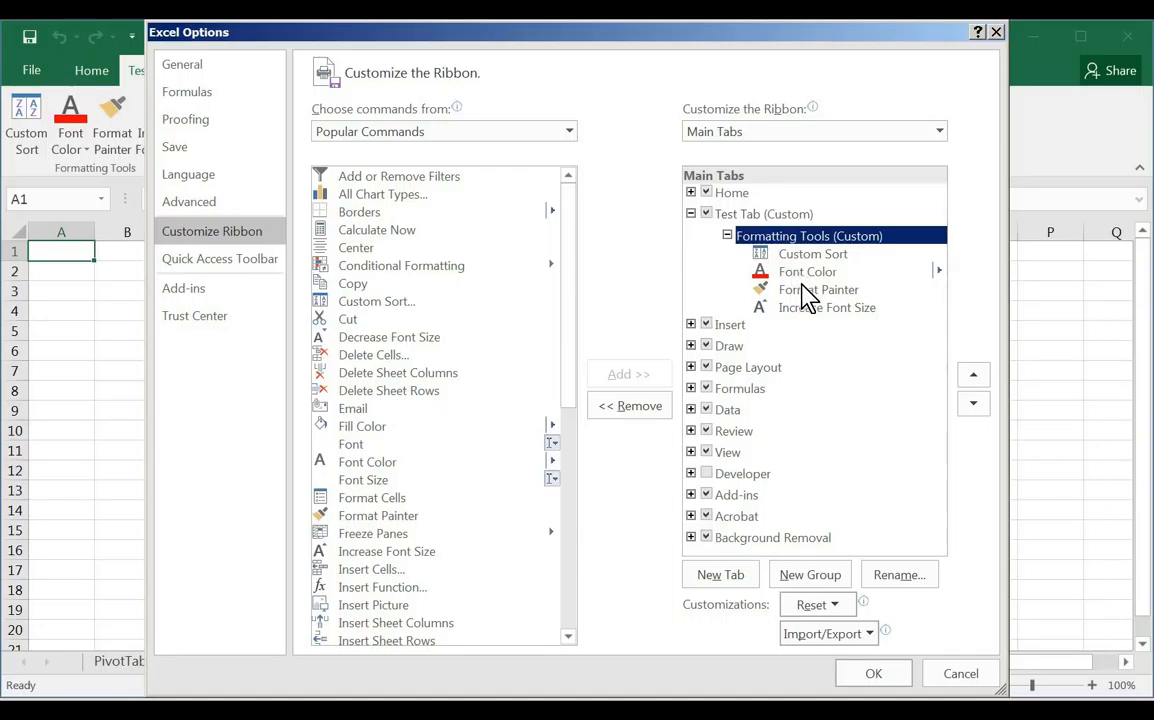
Try moving Format Painter up within the Formatting Tools group and return it to its place below Font Color.
left_click(801, 286)
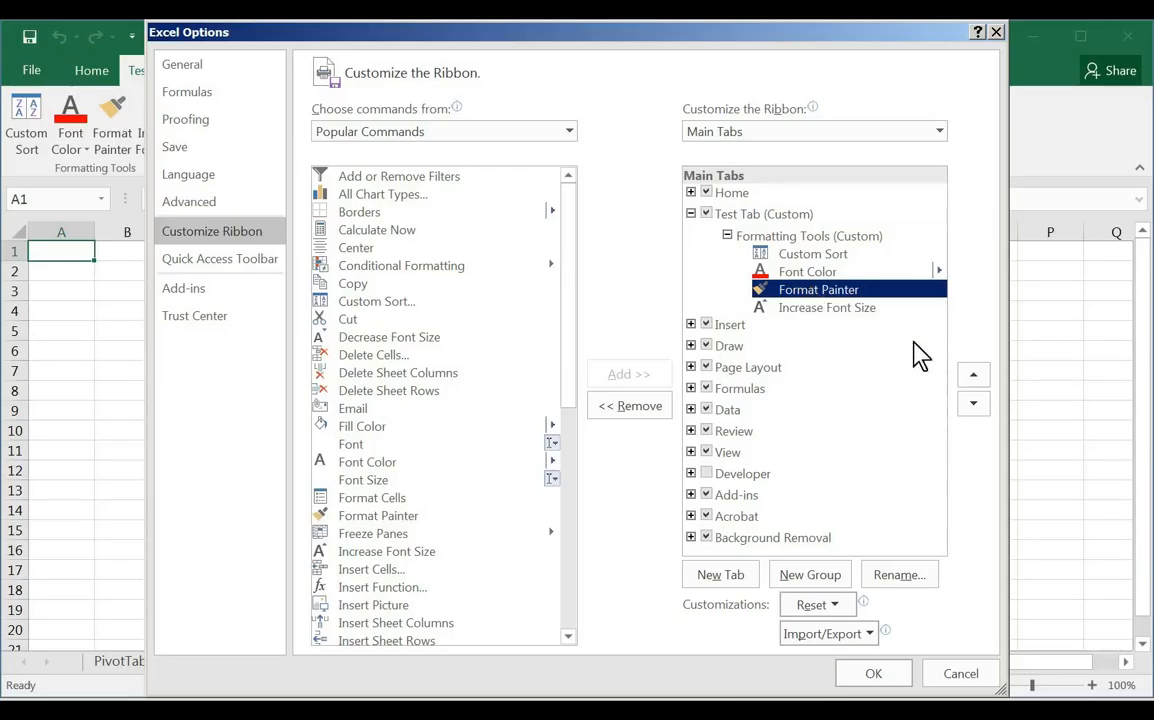
left_click(975, 380)
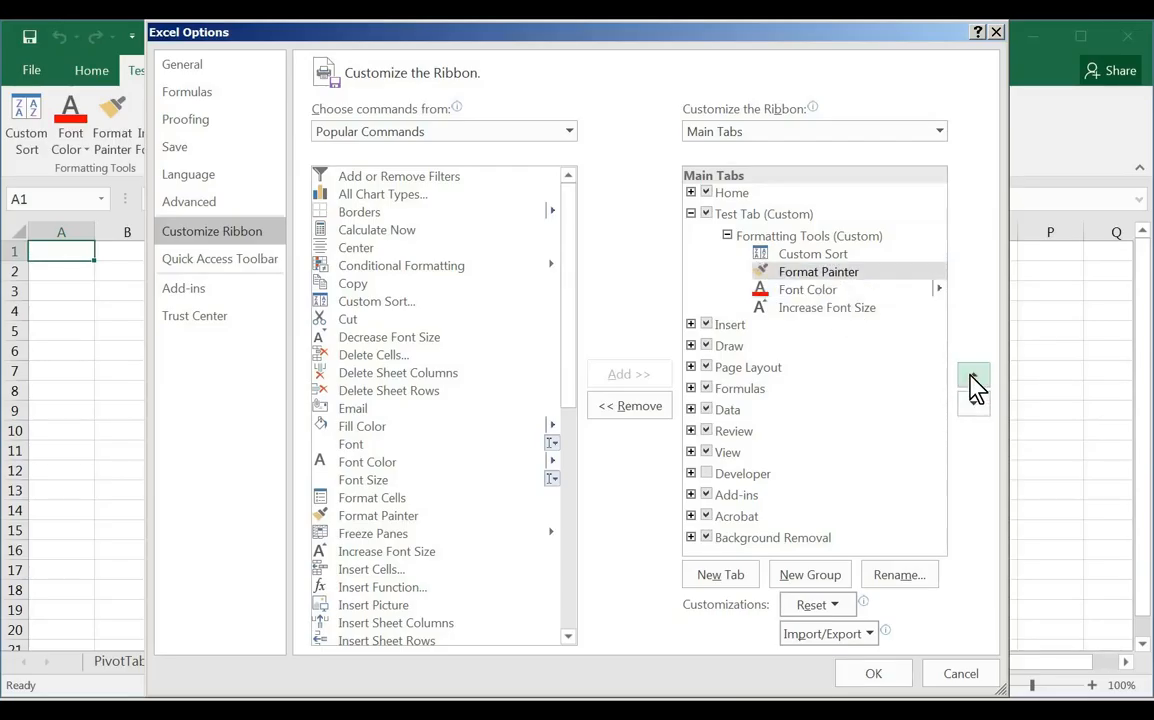
left_click(975, 380)
left_click(974, 406)
left_click(975, 408)
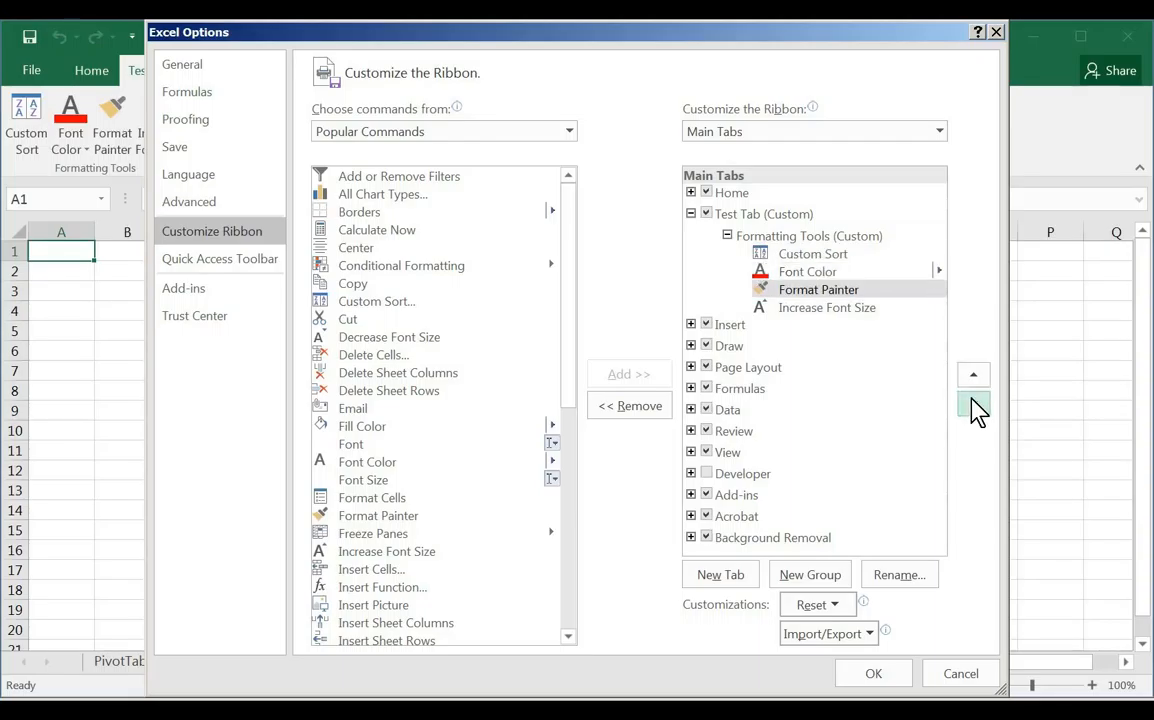
right_click(812, 298)
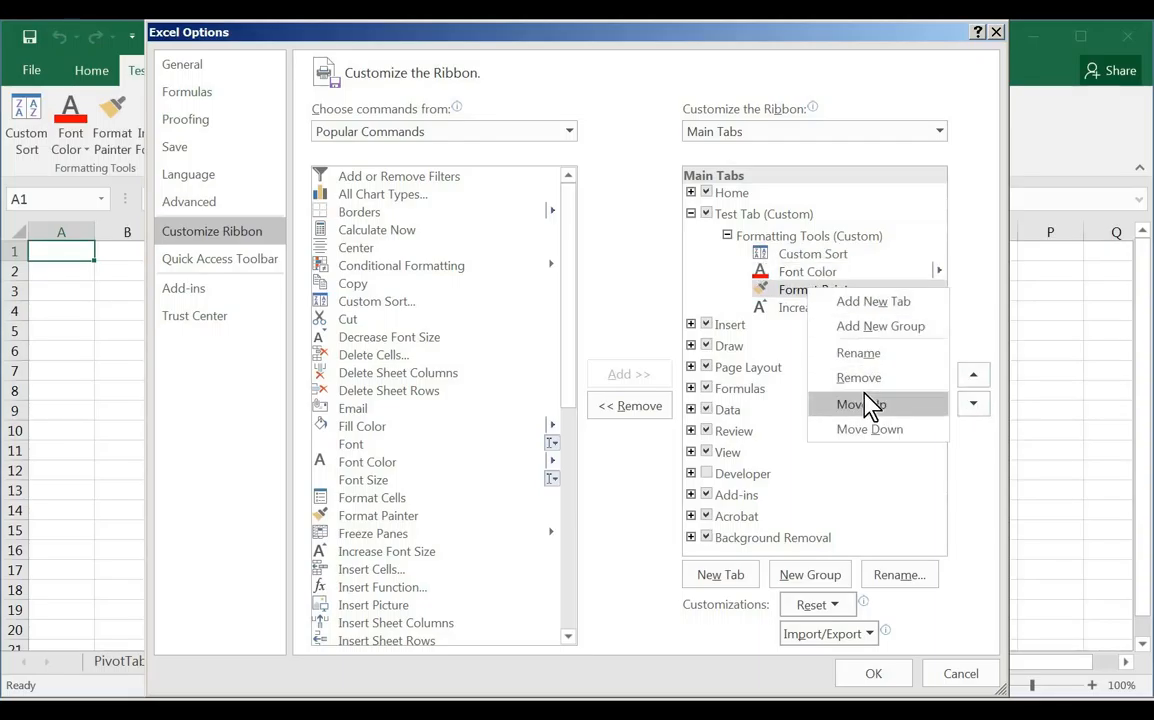
Rename Format Painter in the Formatting Tools group as Copy Formatting with the yellow smiley symbol, and apply the changes.
left_click(792, 290)
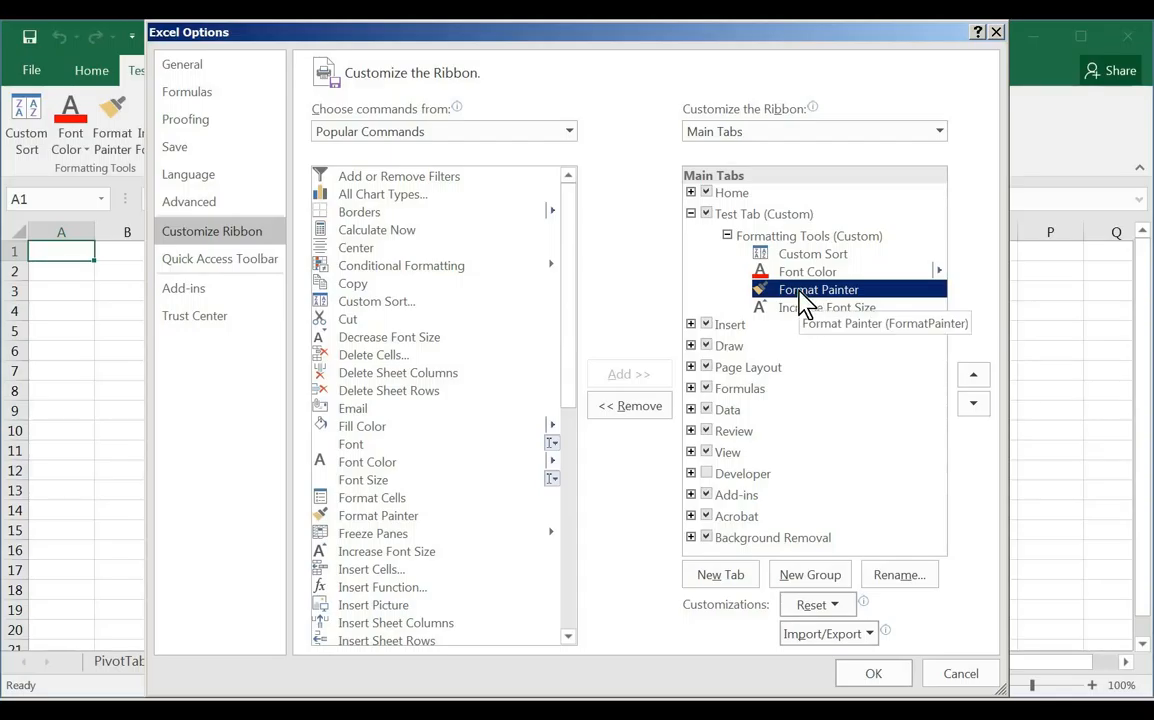
left_click(887, 580)
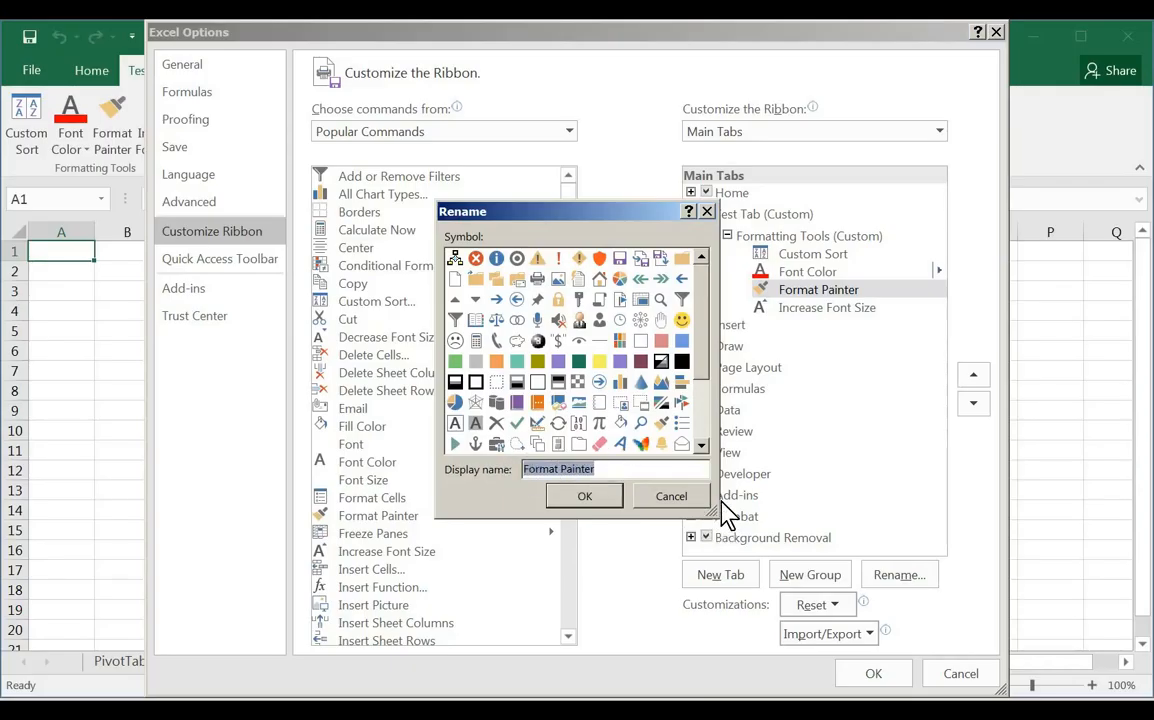
type("Co")
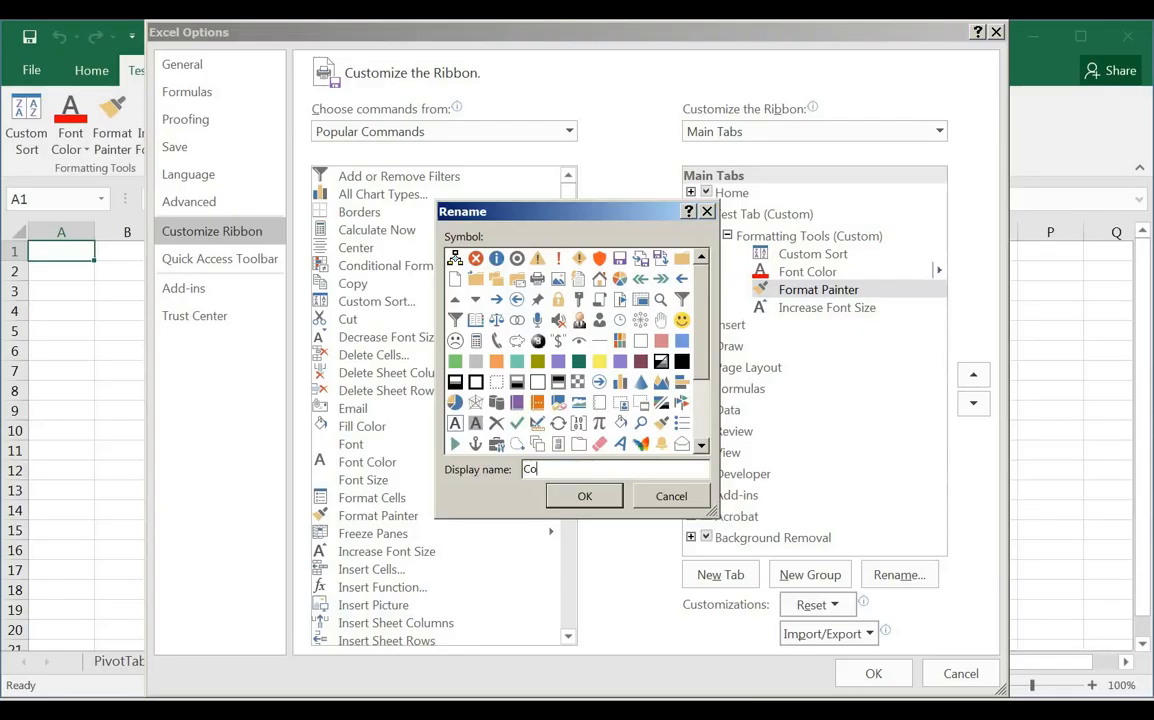
type("py Formatting")
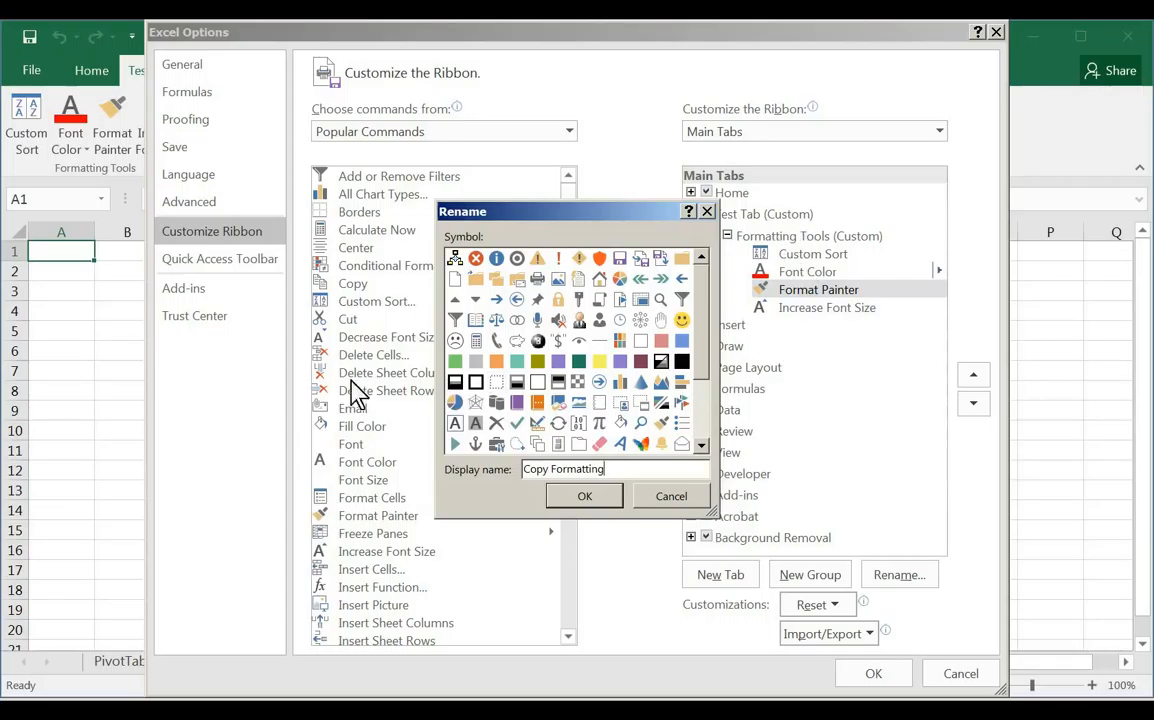
left_click(685, 322)
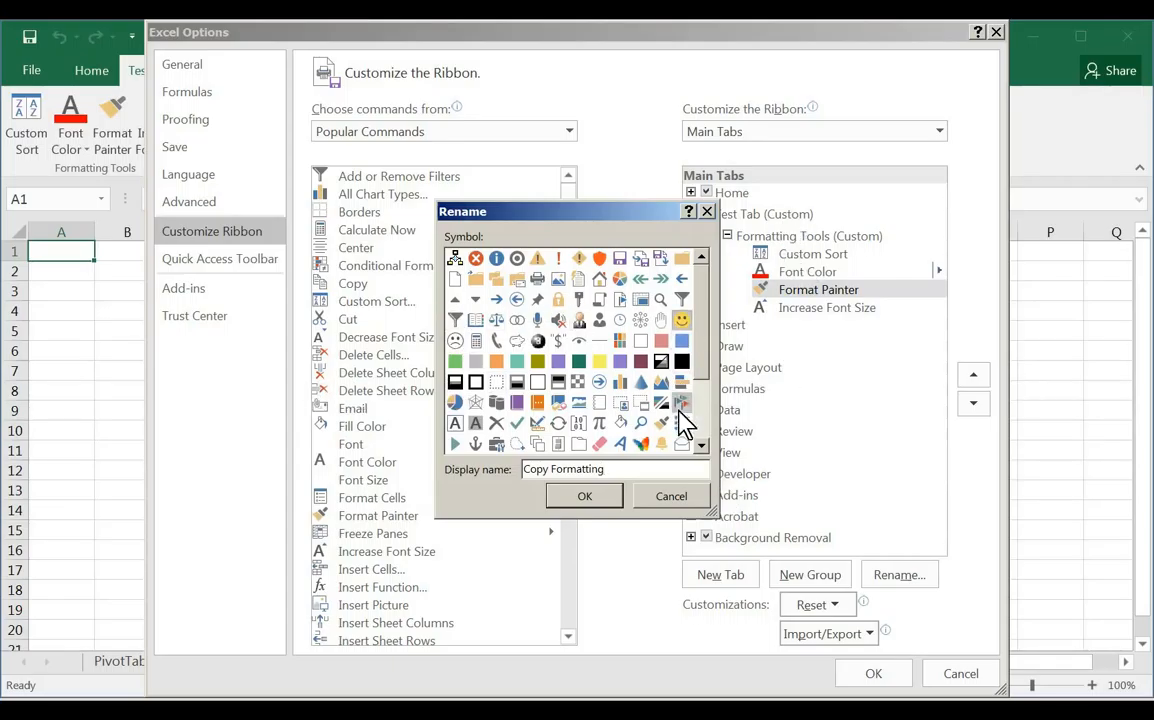
left_click(606, 498)
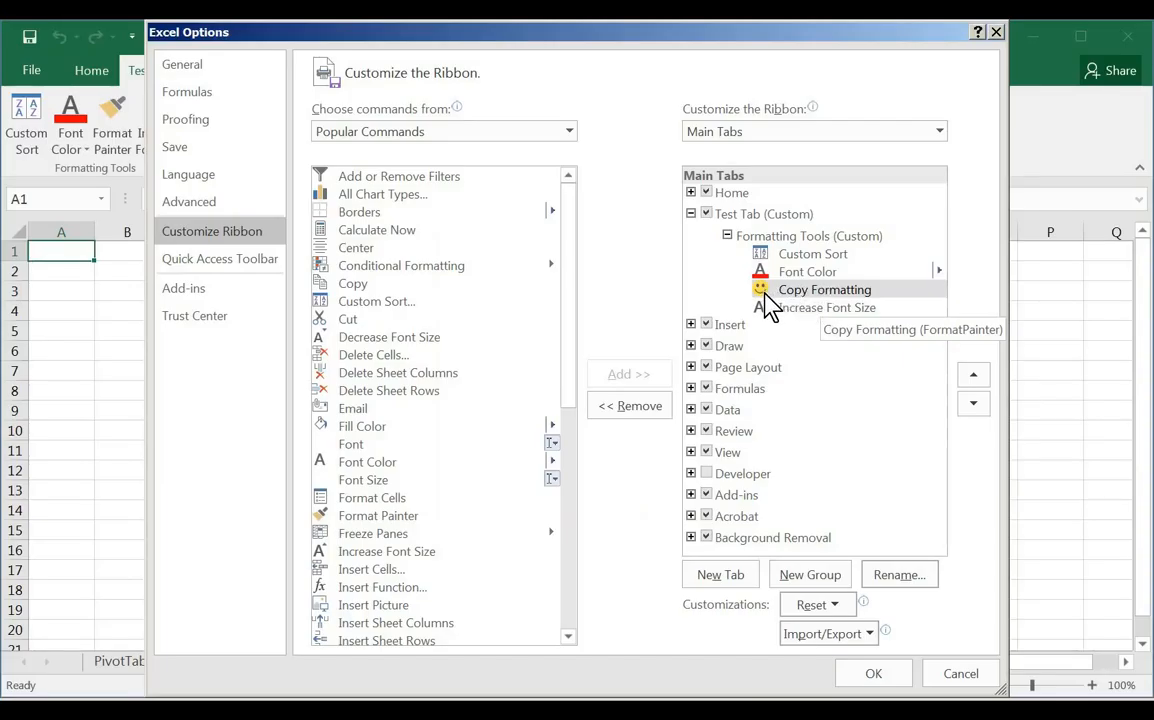
left_click(872, 673)
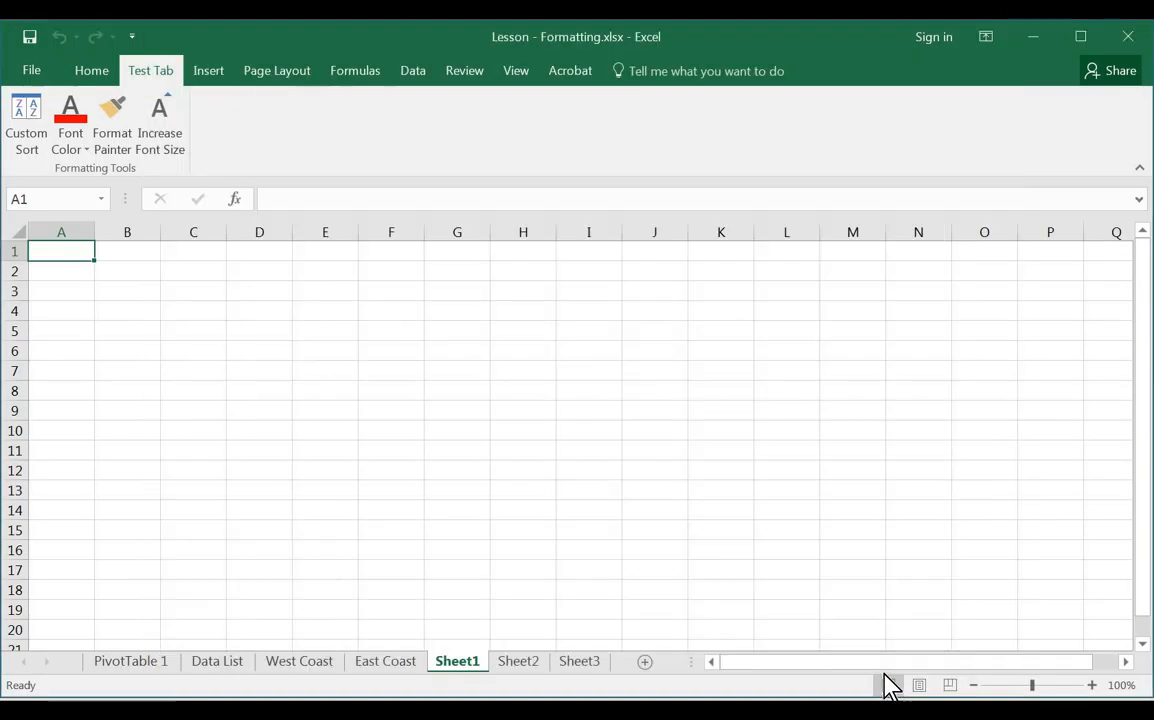
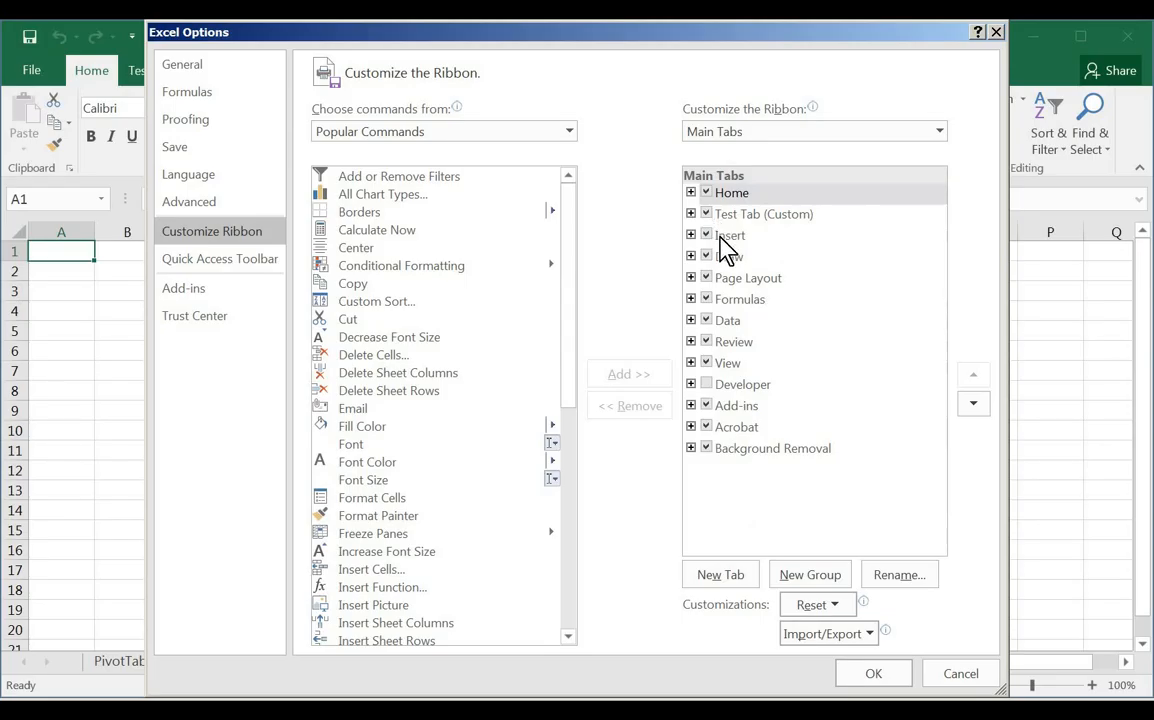
Hide the Test Tab, Review and Data tabs from the ribbon and apply the changes.
left_click(716, 219)
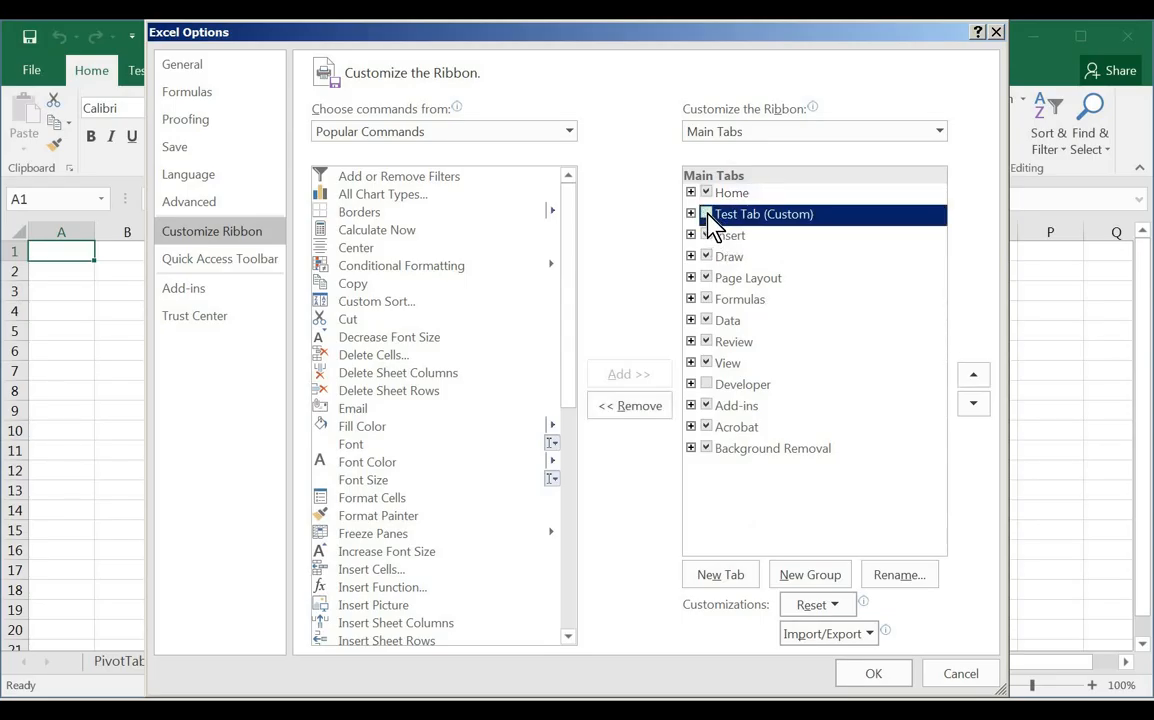
left_click(706, 214)
left_click(707, 340)
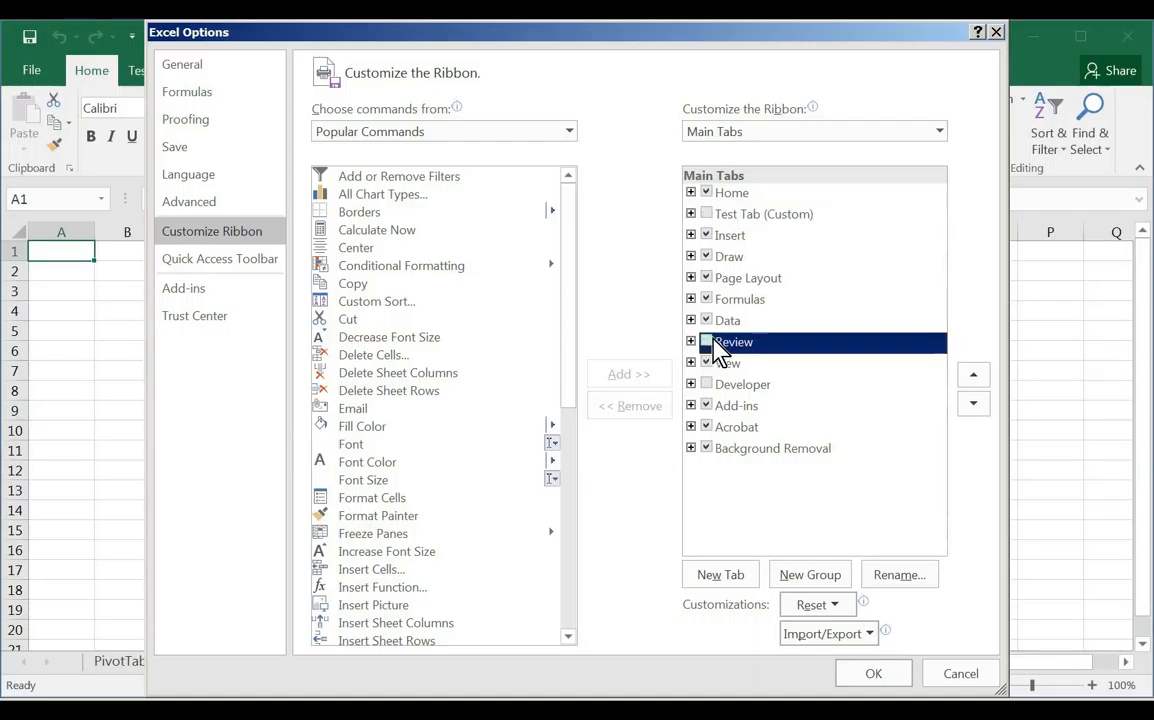
left_click(707, 322)
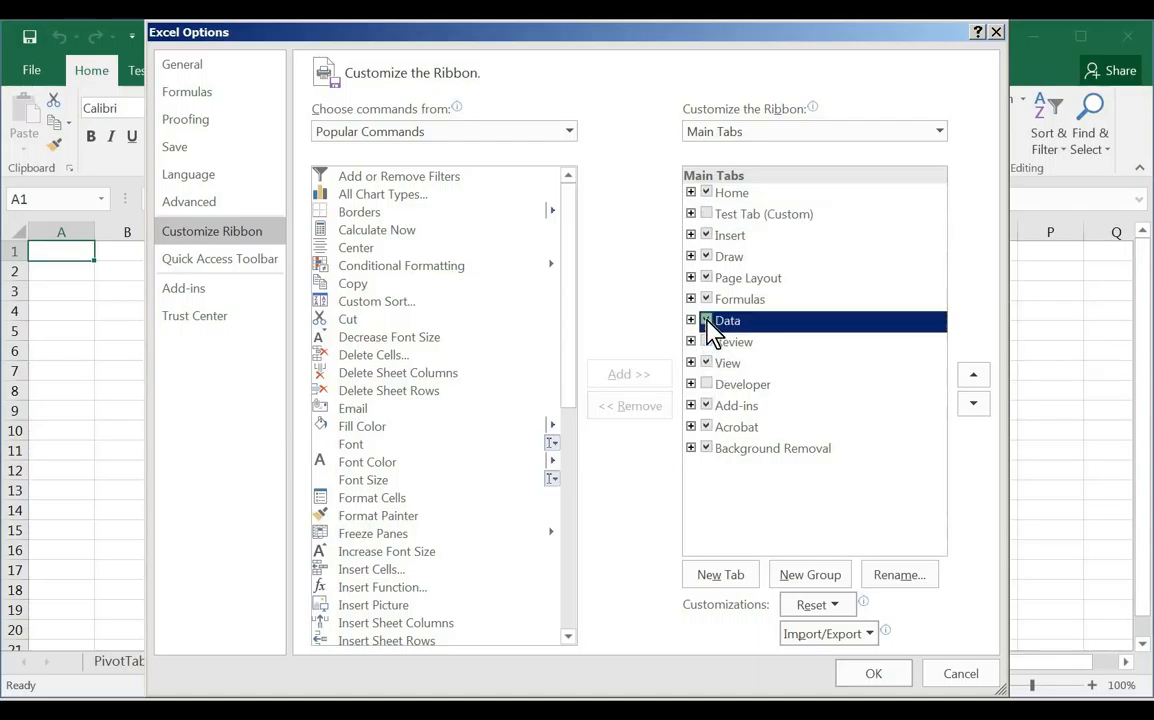
left_click(707, 321)
left_click(873, 674)
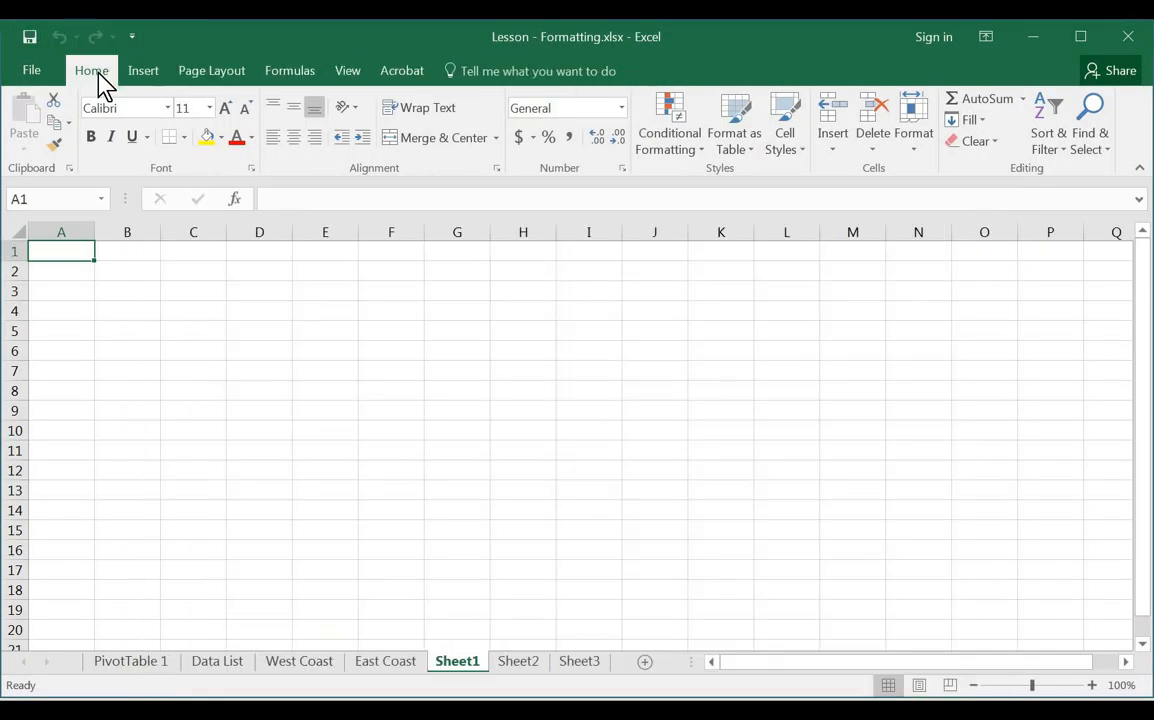
left_click(92, 72)
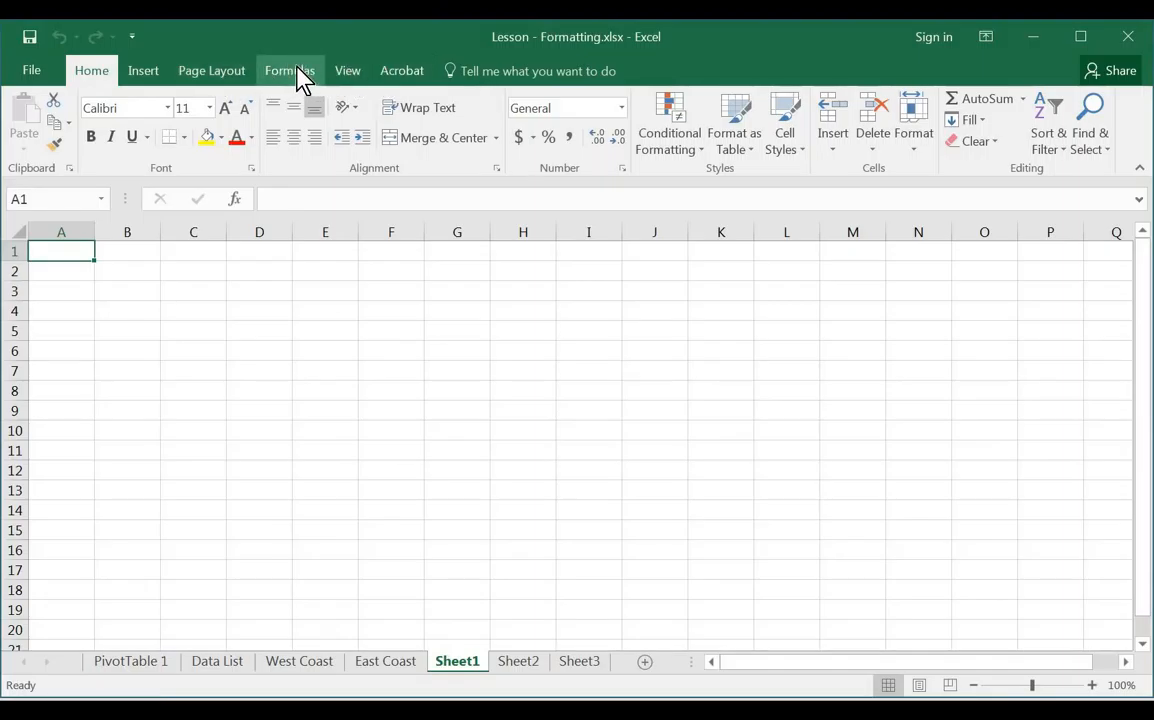
Reopen the ribbon customization, display the Review, Data and Test Tab tabs again, and apply the changes.
right_click(289, 152)
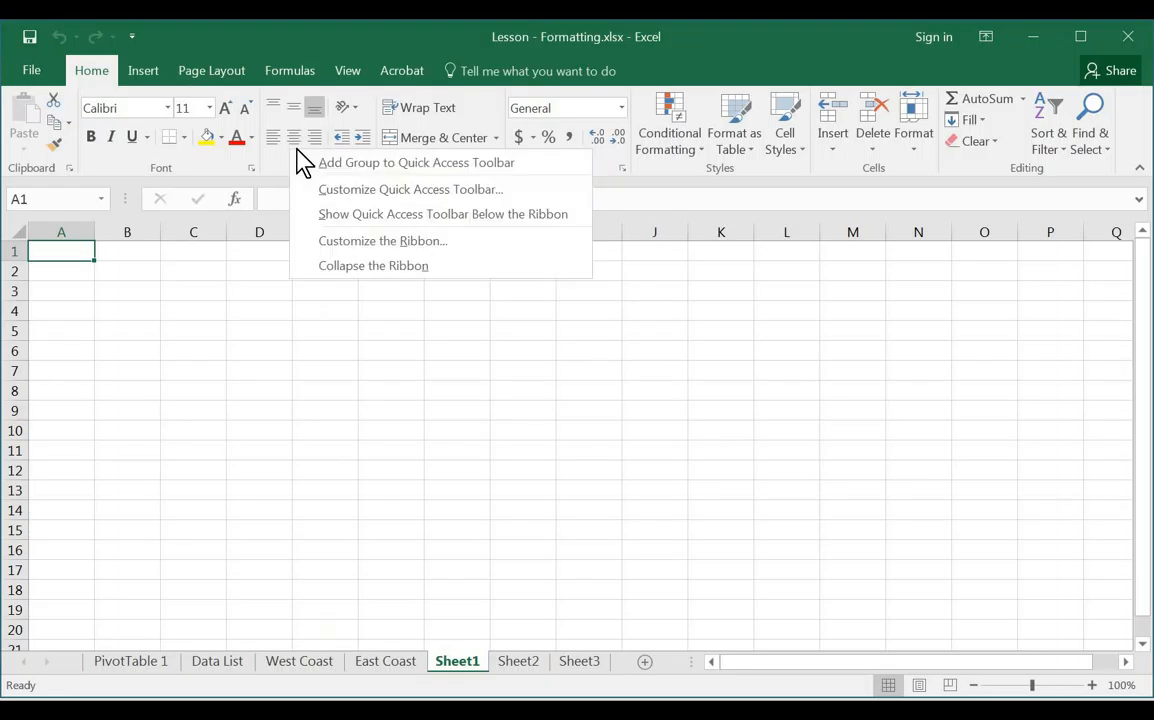
left_click(372, 242)
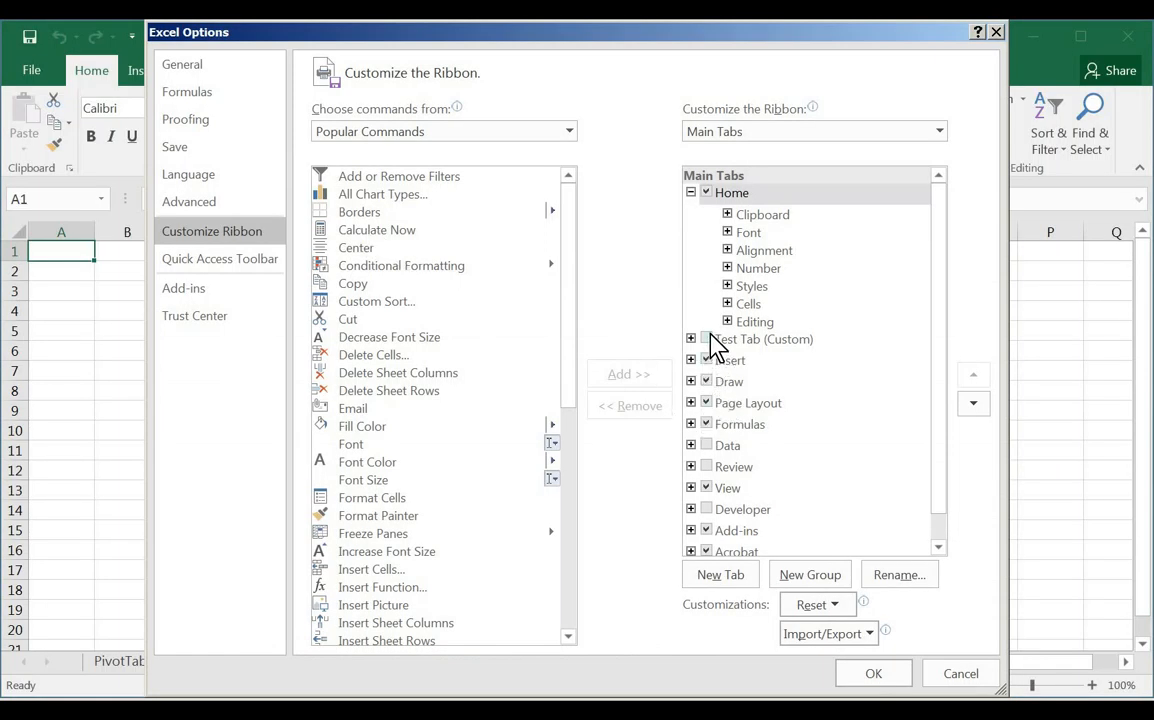
left_click(706, 467)
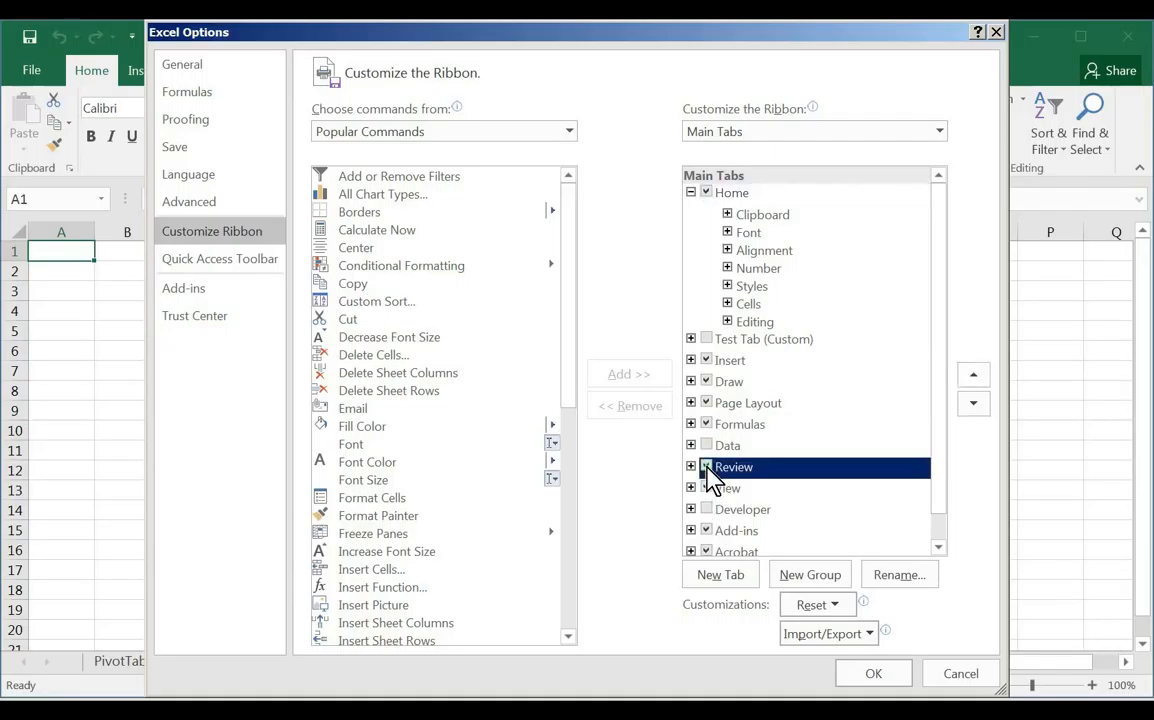
left_click(706, 445)
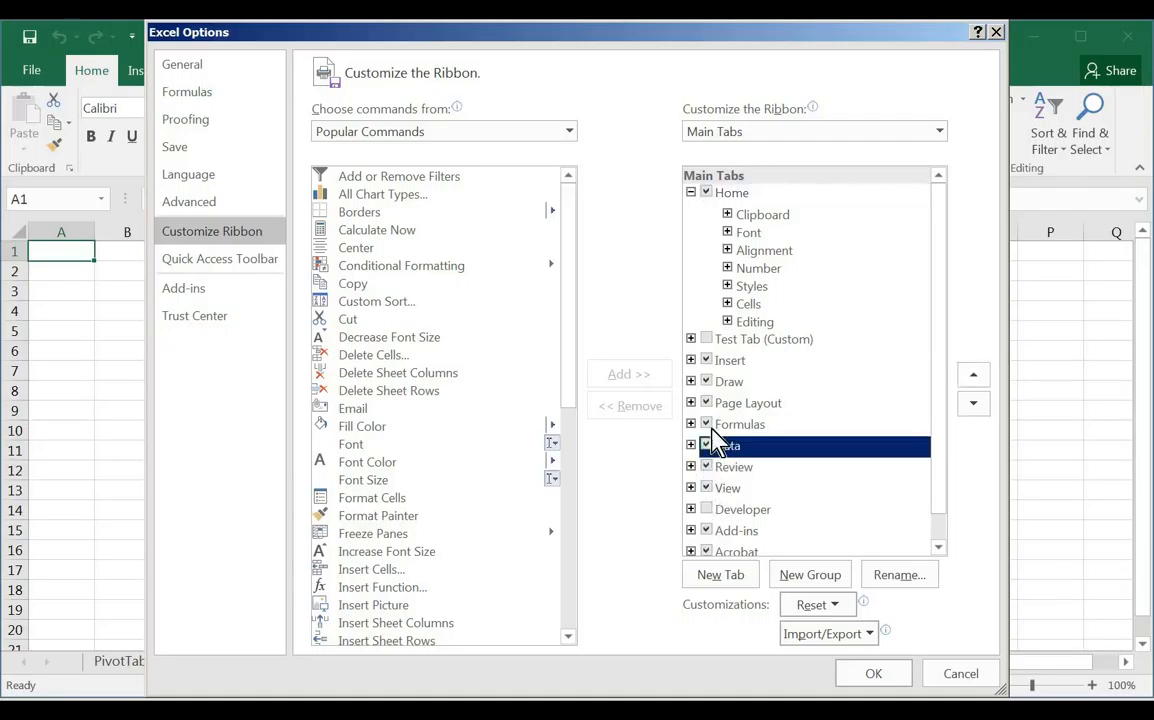
left_click(707, 340)
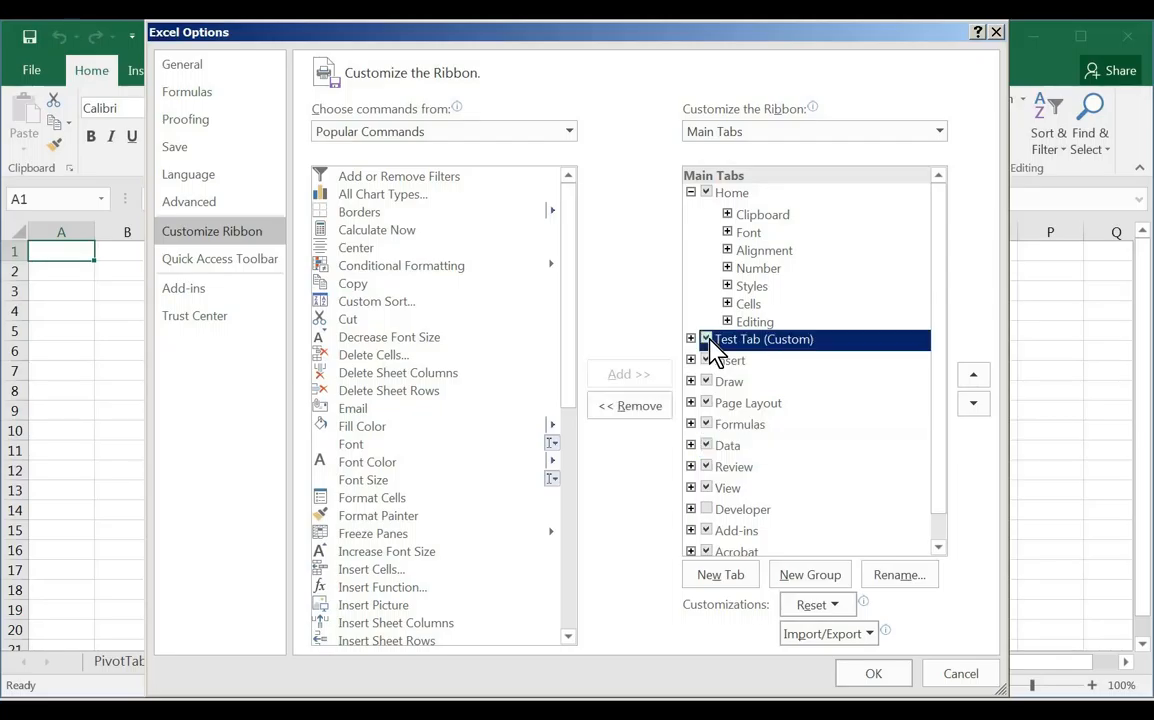
left_click(876, 675)
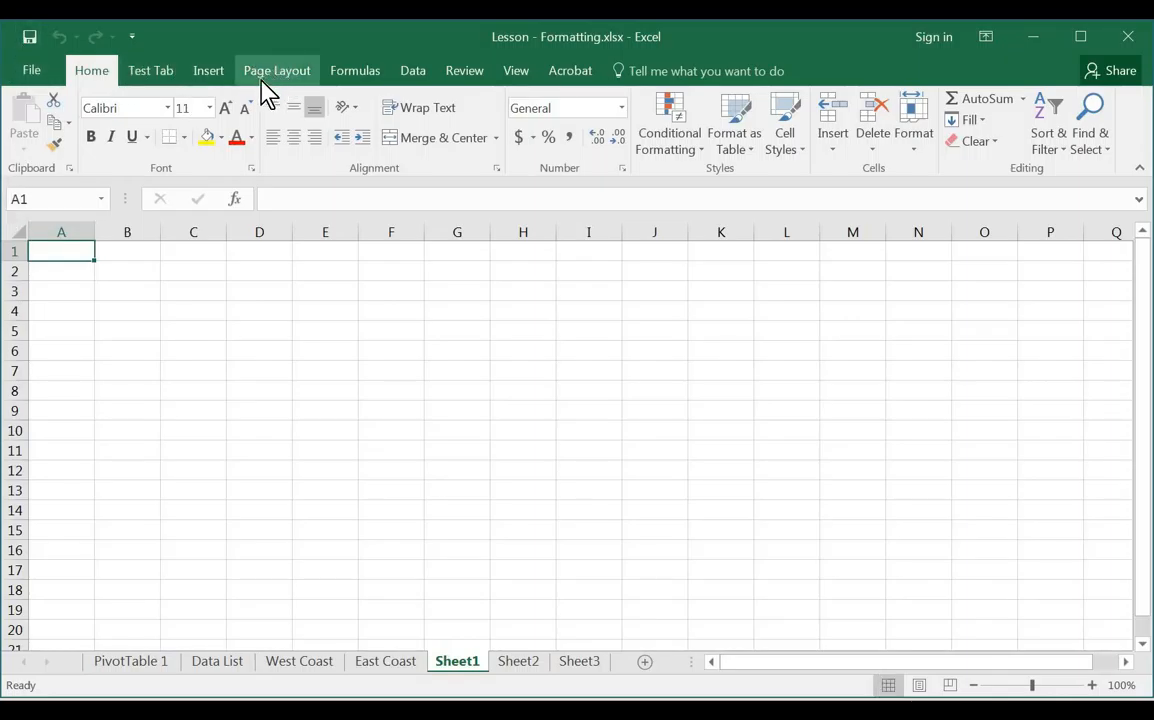
Export all ribbon customizations to the Documents library, naming the file with the owner's first name followed by Custom Ribbon.
right_click(137, 168)
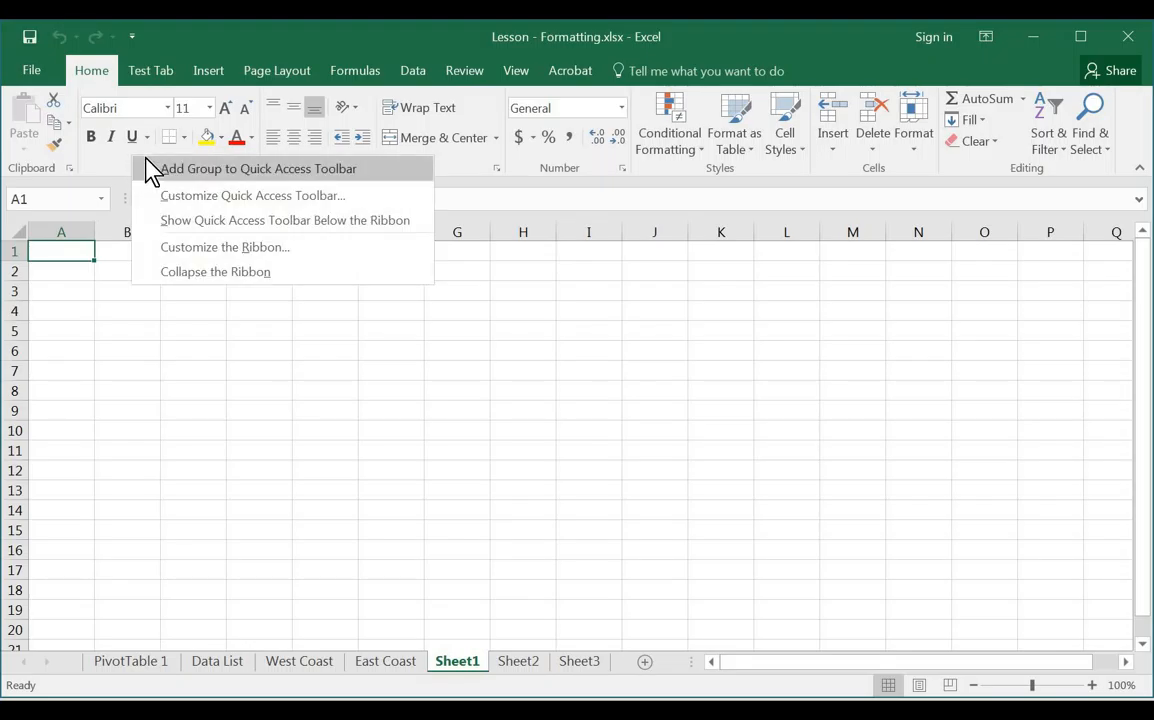
left_click(195, 246)
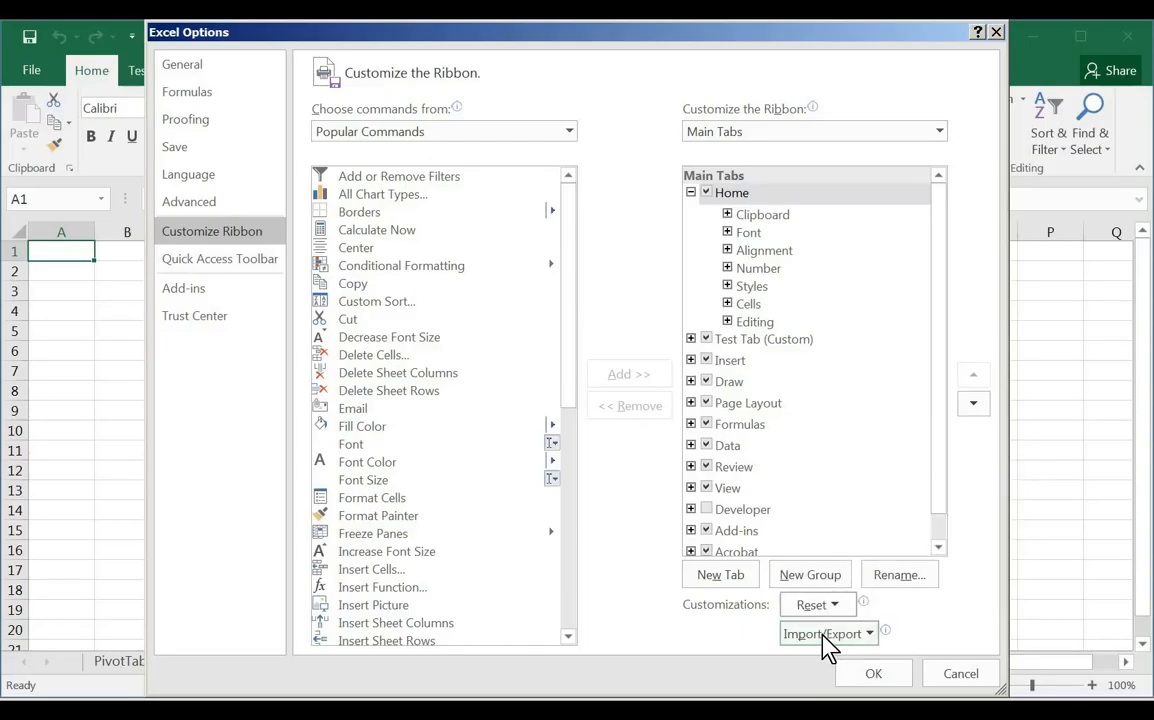
left_click(853, 629)
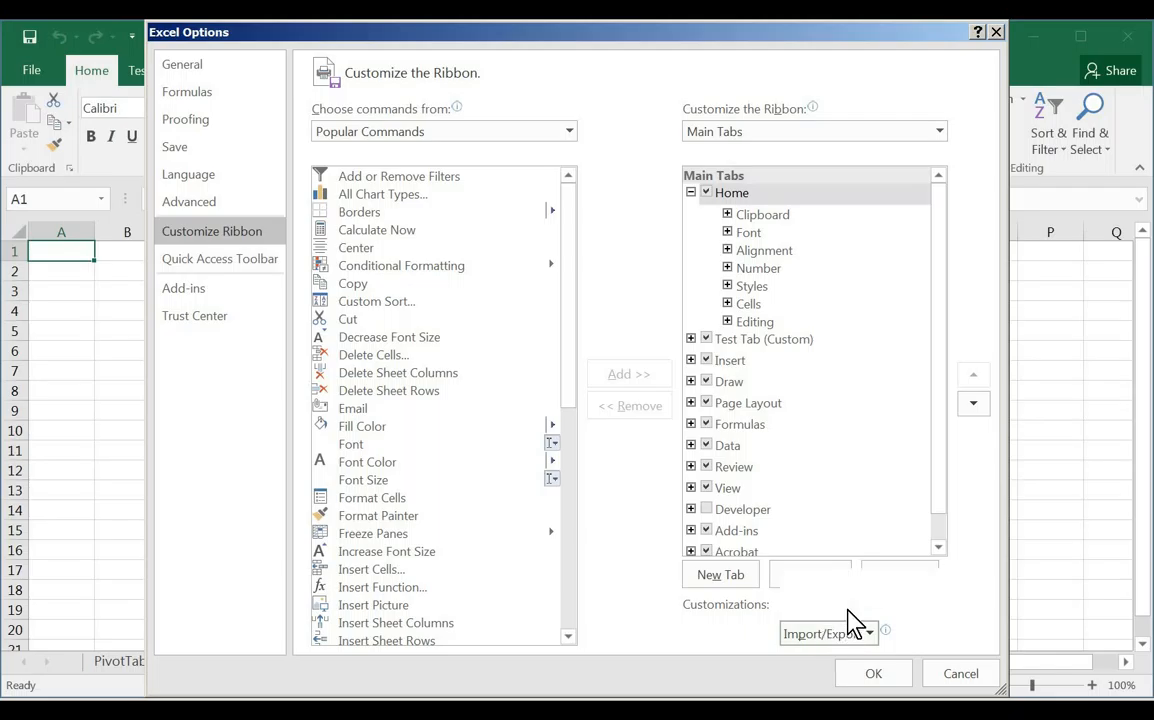
left_click(765, 552)
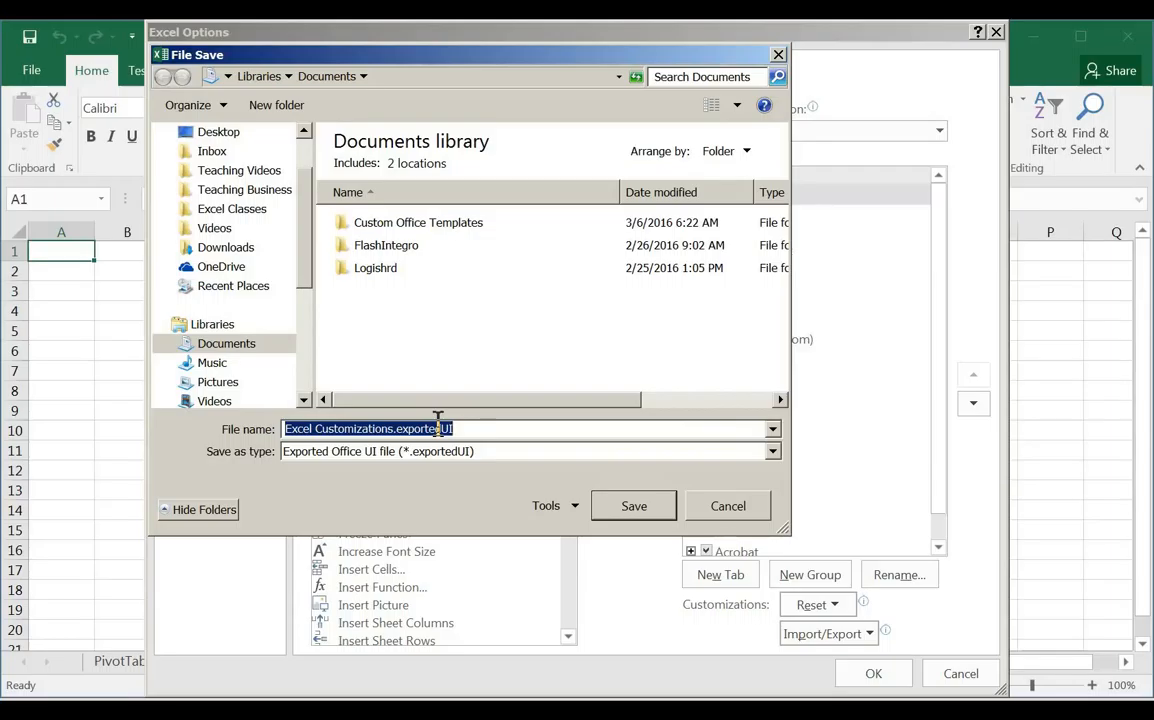
type("Joseph C")
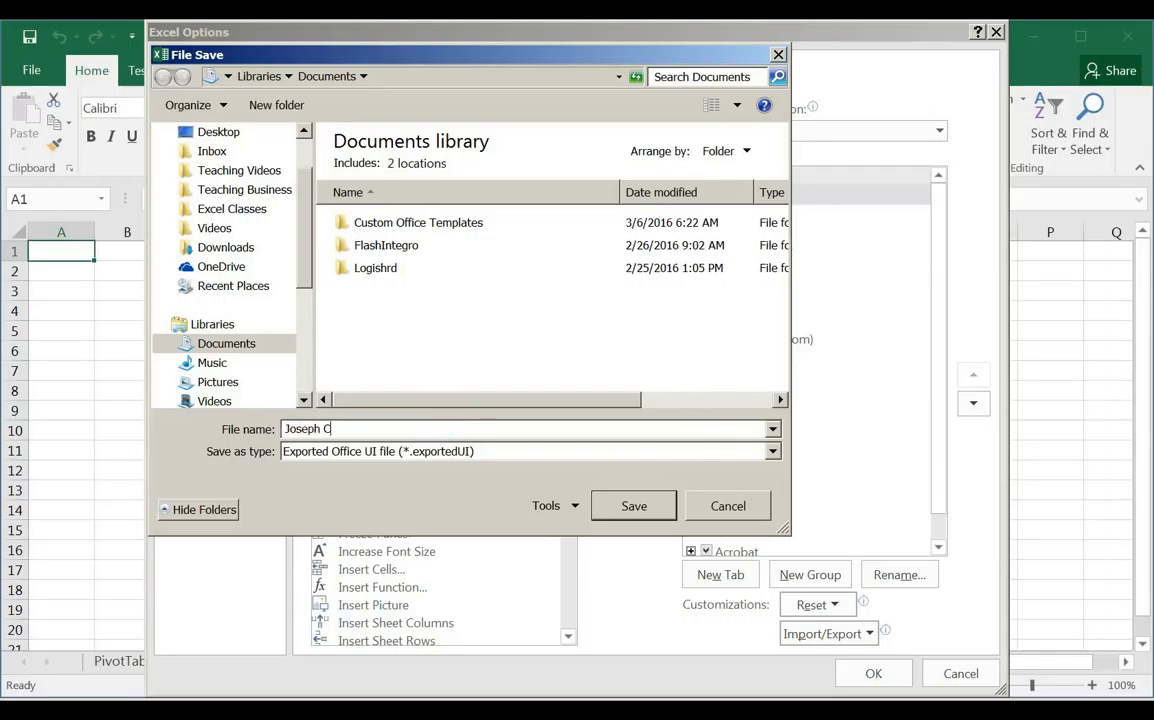
type("ustom Ribbon")
key("Return")
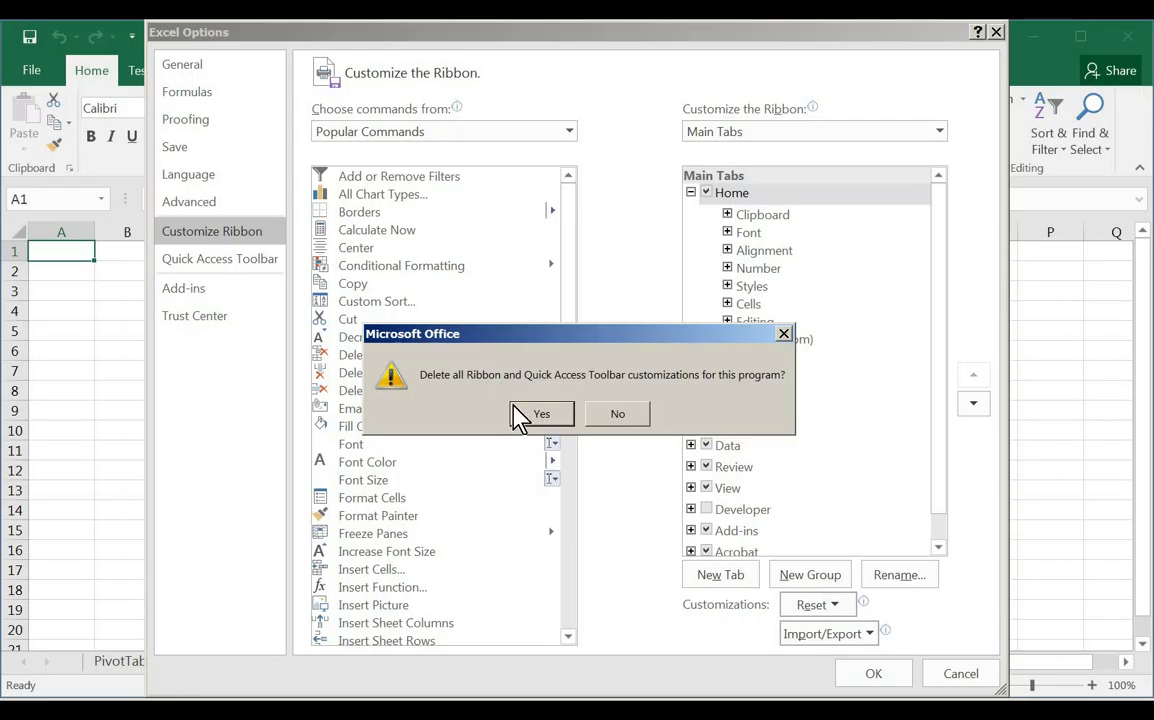
Reset all Ribbon and Quick Access Toolbar customizations, confirming their deletion, and apply the reset.
left_click(535, 420)
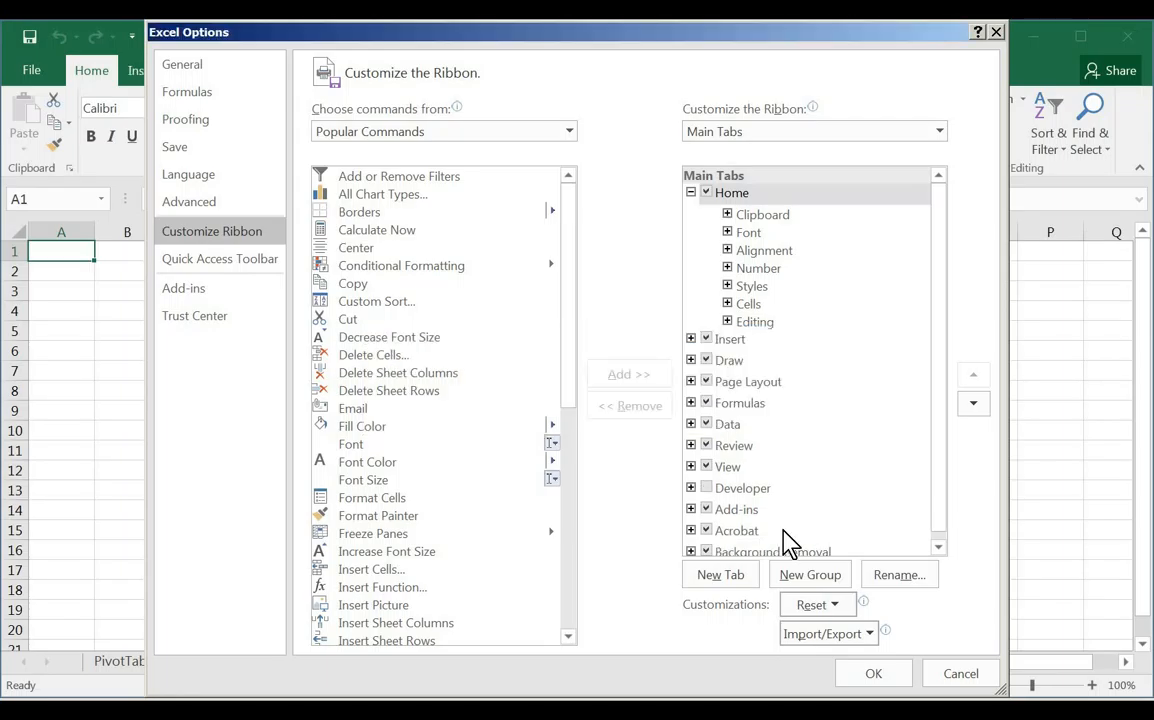
left_click(874, 673)
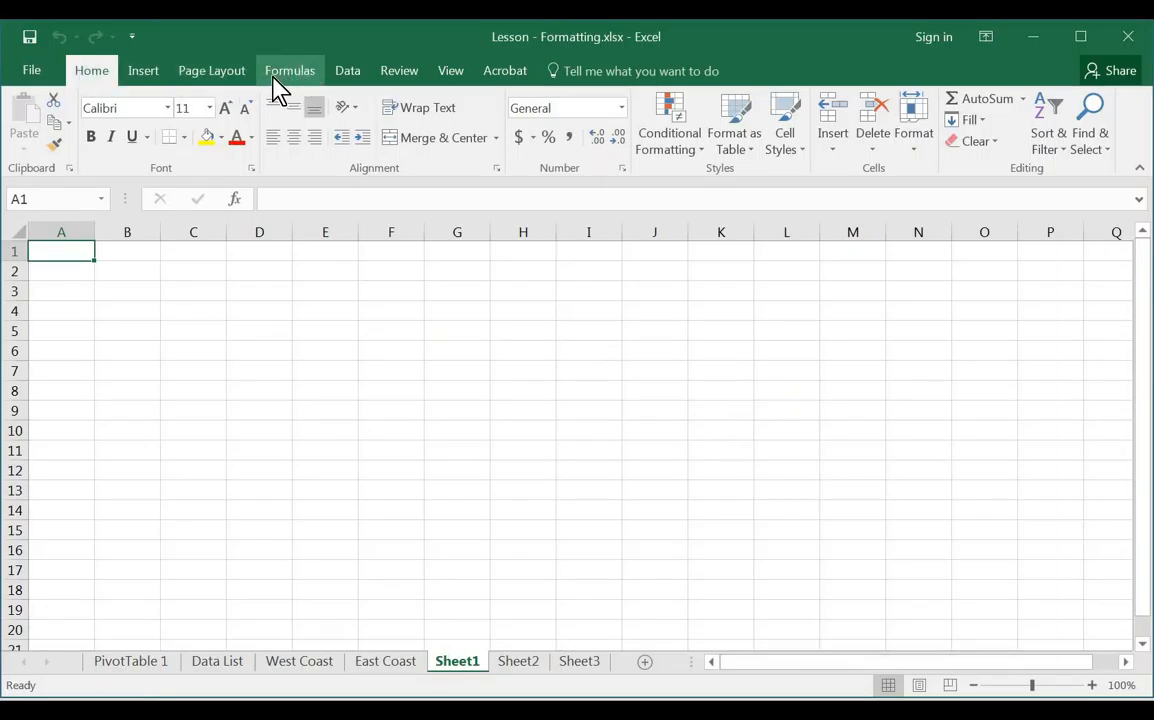
Import the exported Custom Ribbon file, replacing all existing customizations, apply it, and check the commands on Test Tab.
right_click(133, 158)
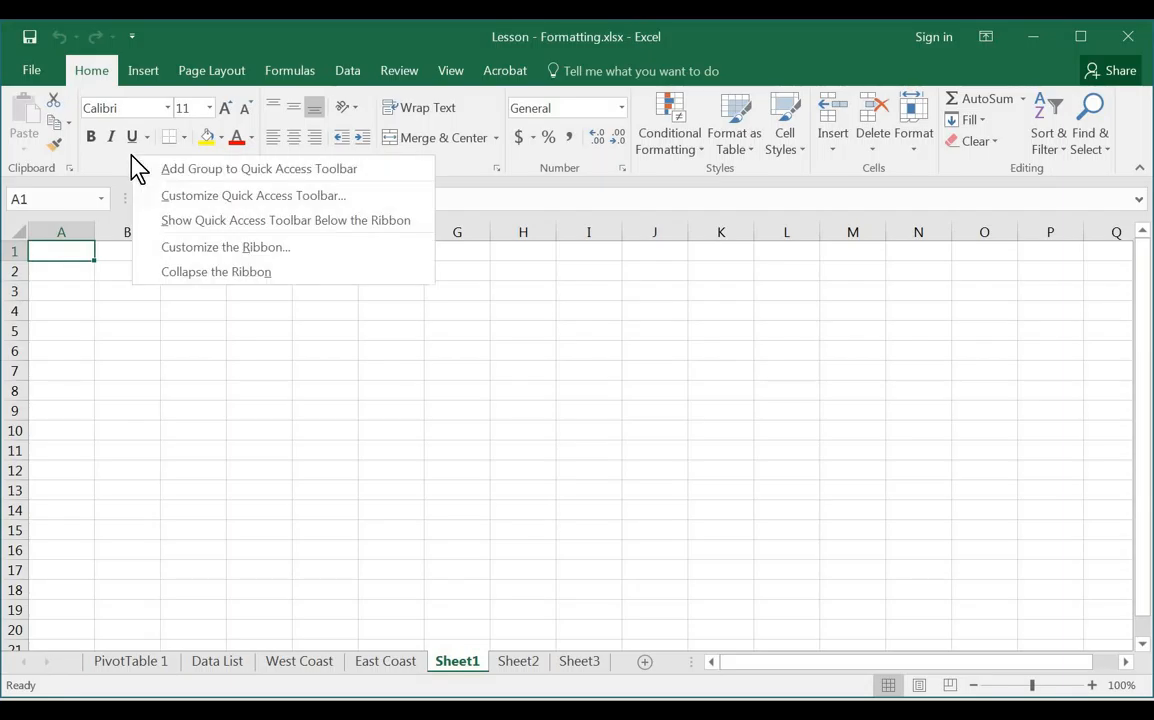
left_click(206, 248)
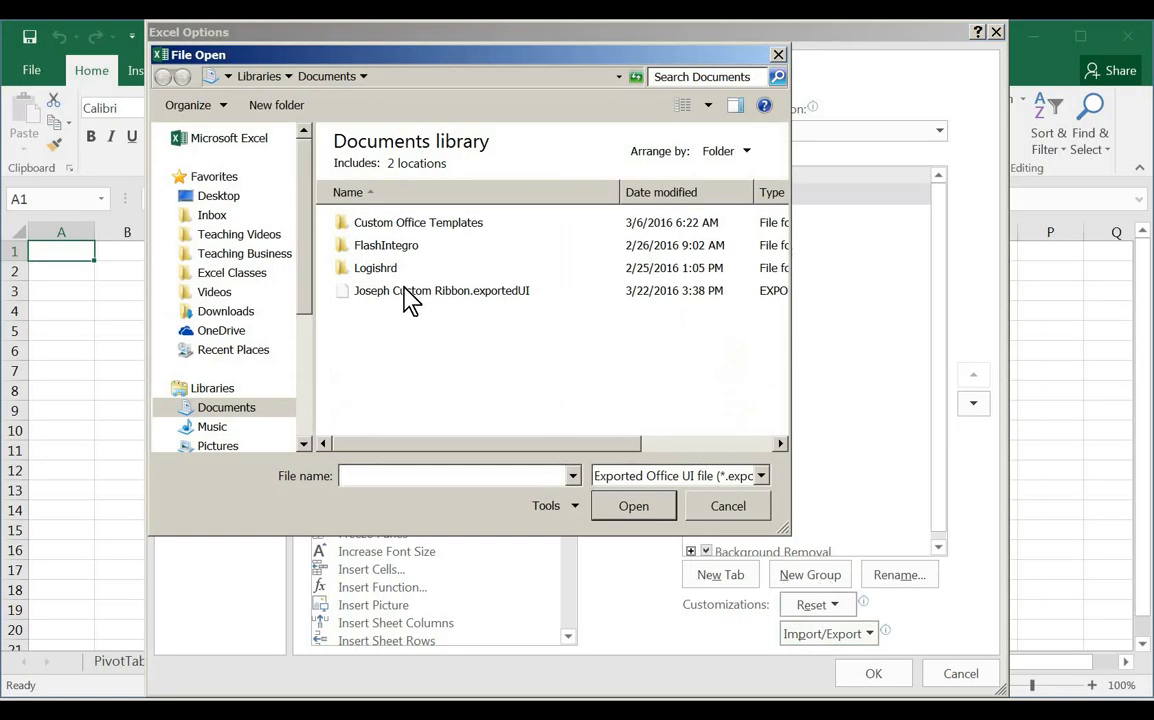
left_click(410, 292)
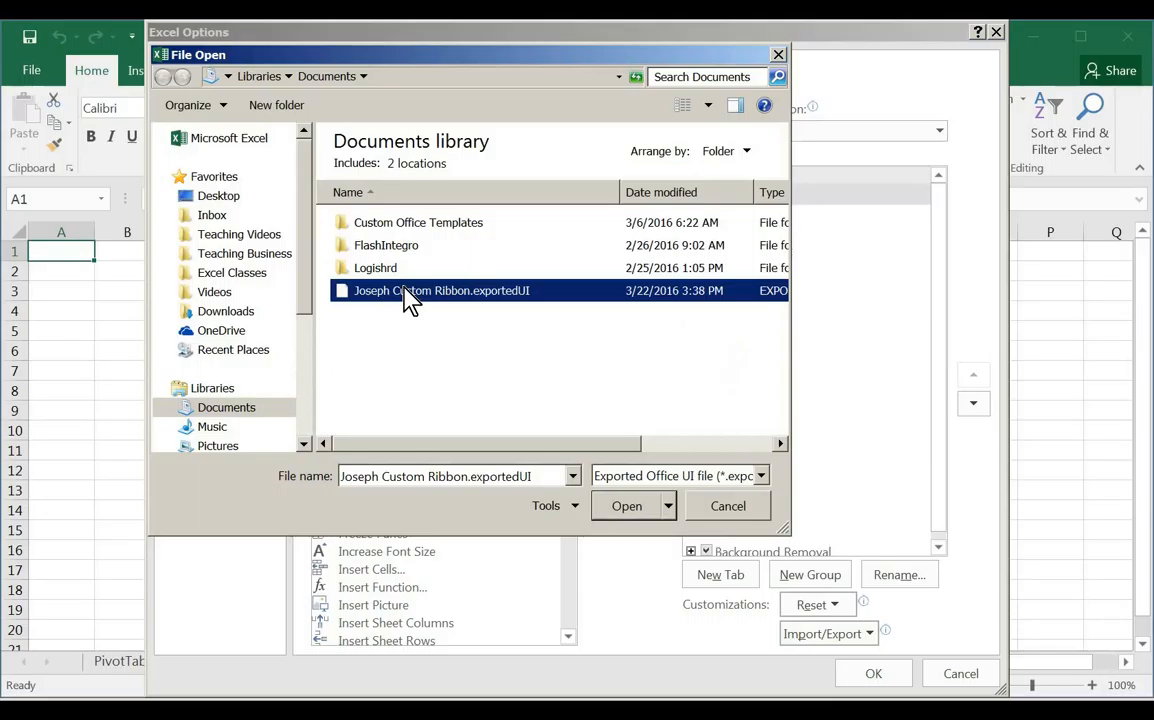
left_click(627, 506)
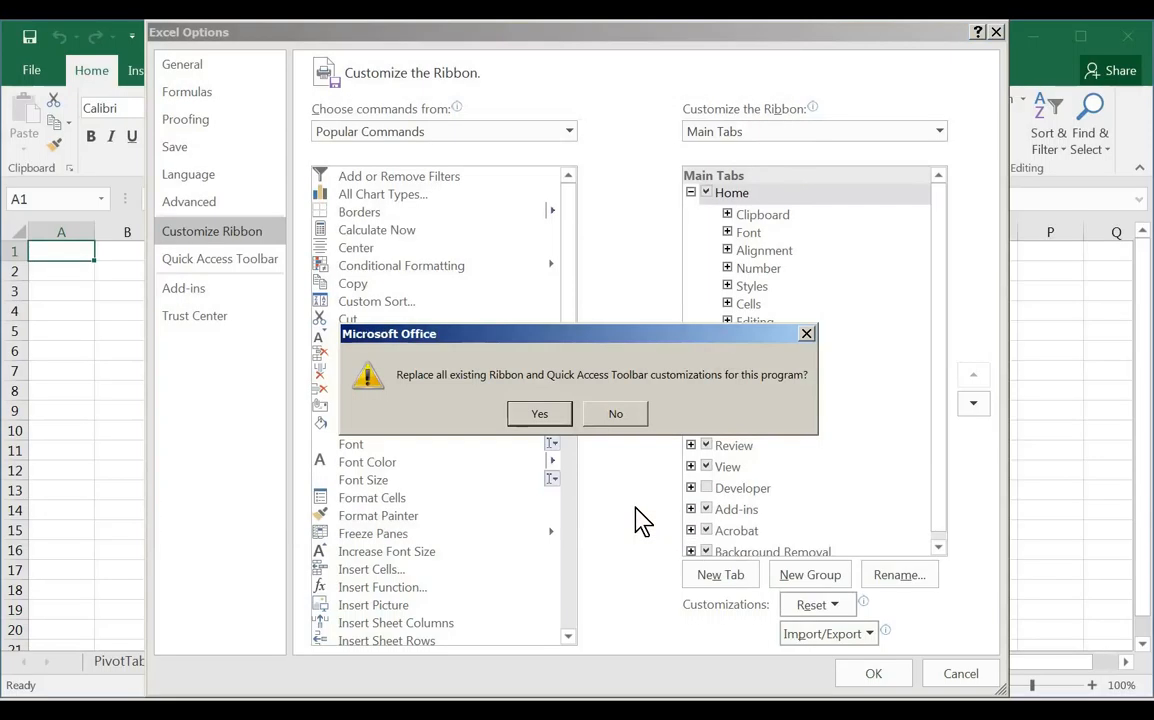
left_click(538, 418)
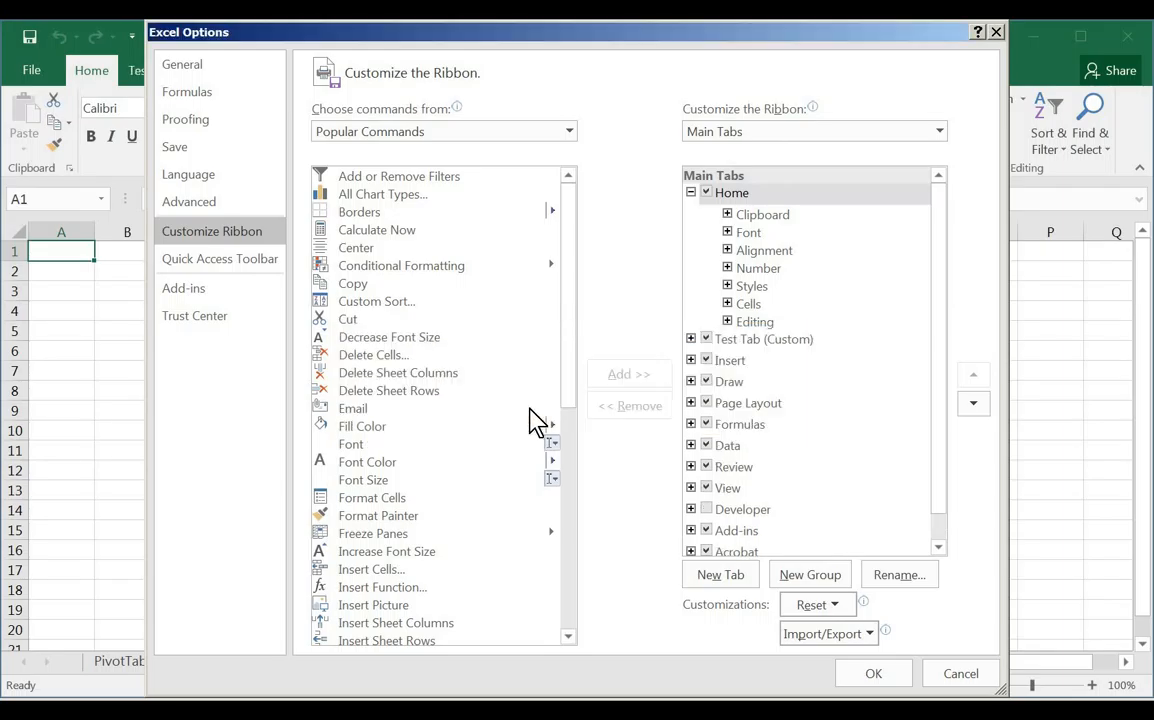
left_click(900, 684)
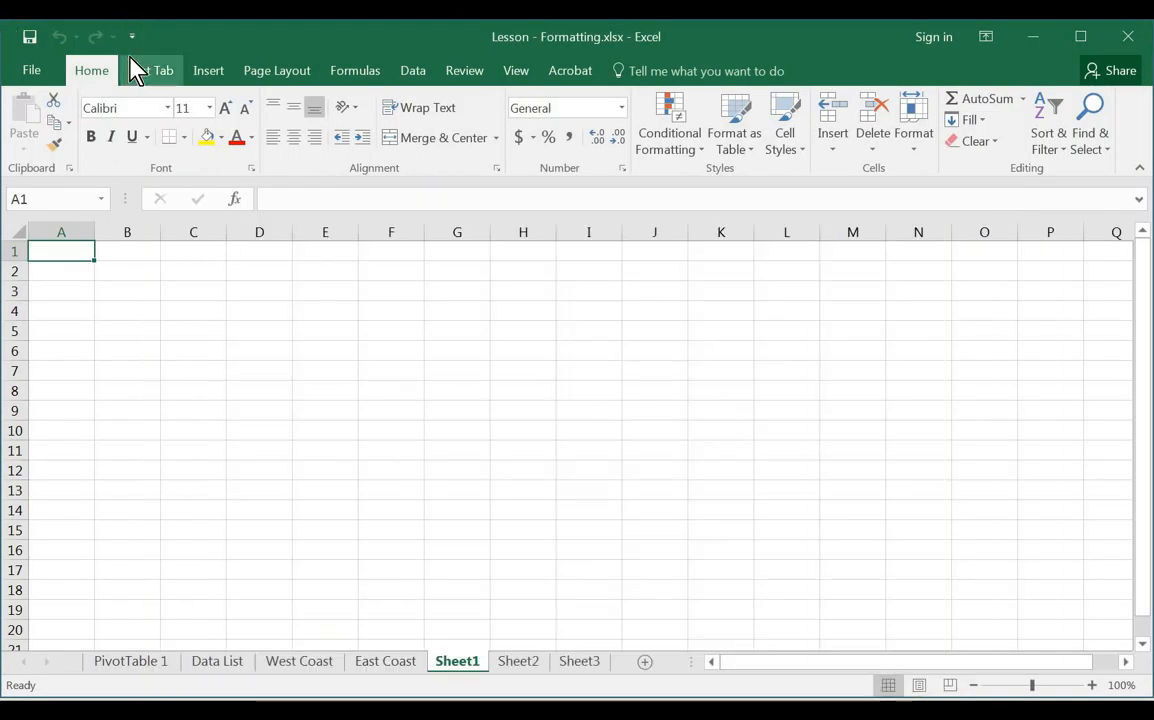
left_click(140, 71)
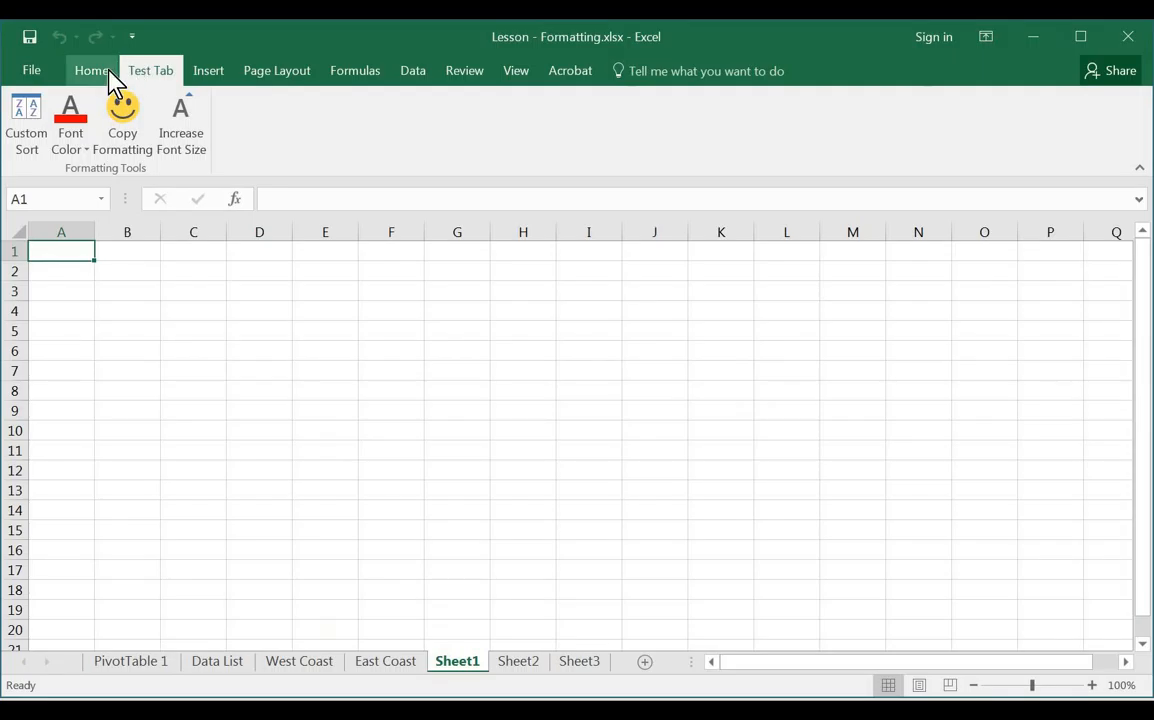
left_click(97, 72)
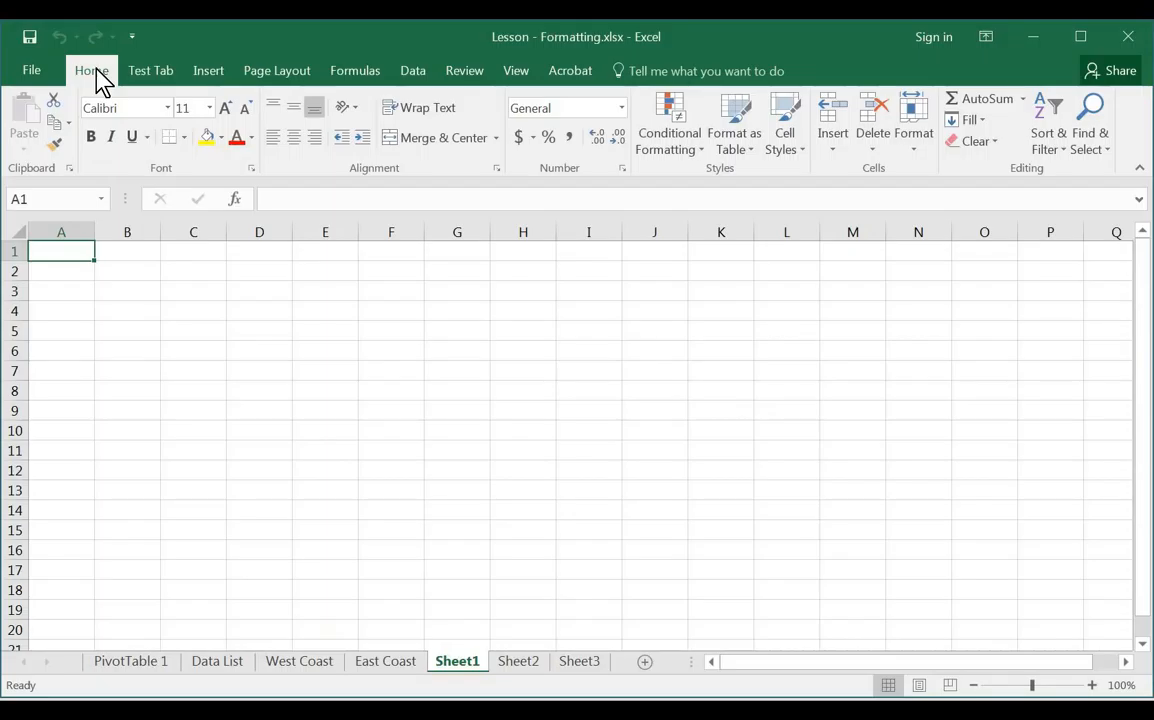